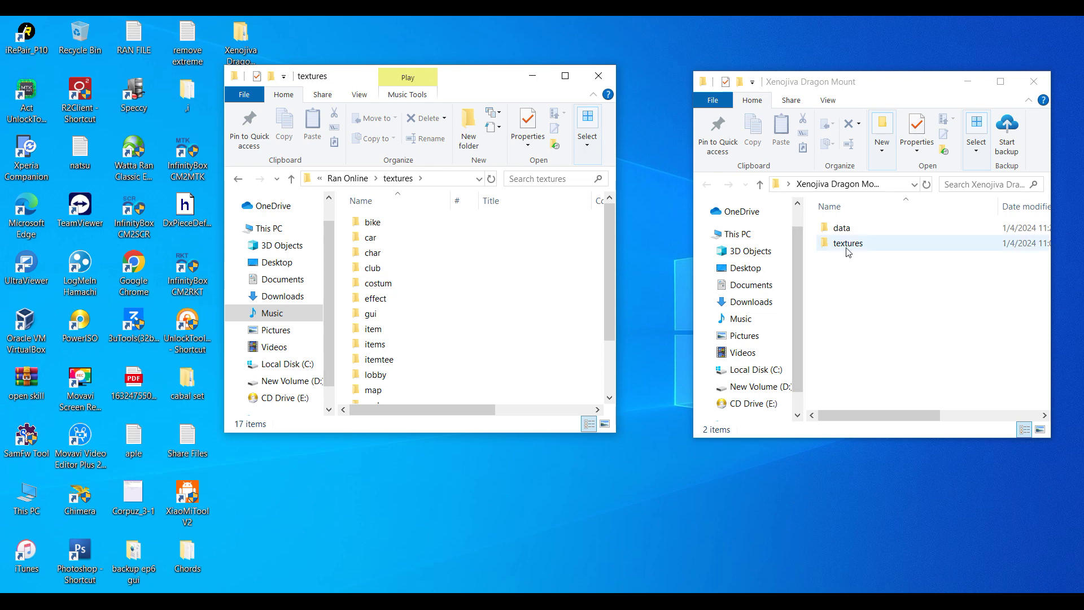
Copy the three sbx_mount_mhw_xenojiiva texture files from the mount mod's textures\bike folder into Ran Online's textures\bike folder
double_click(841, 228)
double_click(411, 225)
left_click_drag(844, 350, 962, 247)
right_click(962, 246)
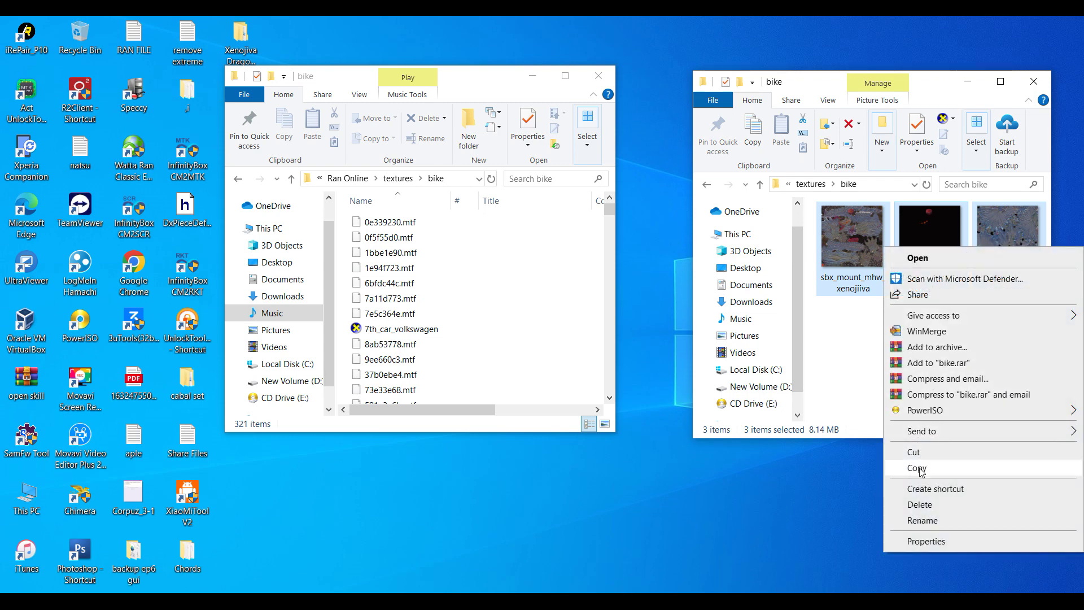
left_click(917, 468)
right_click(347, 282)
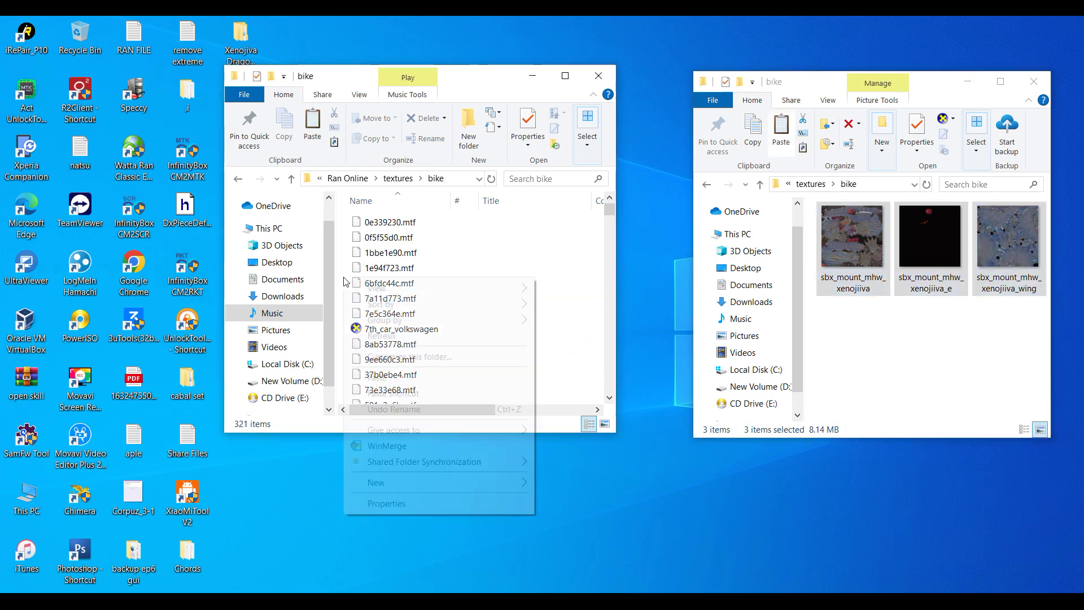
left_click(394, 376)
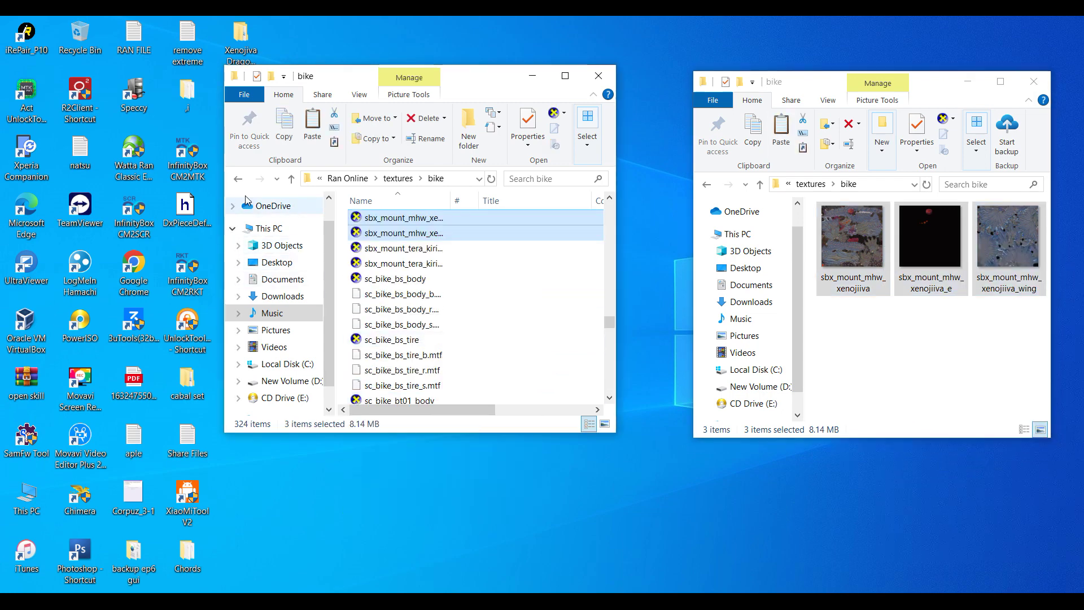
Go to textures\gui in both the game and mod folders, and delete MTz_bike_gui from the mod's gui folder
left_click(239, 179)
double_click(384, 315)
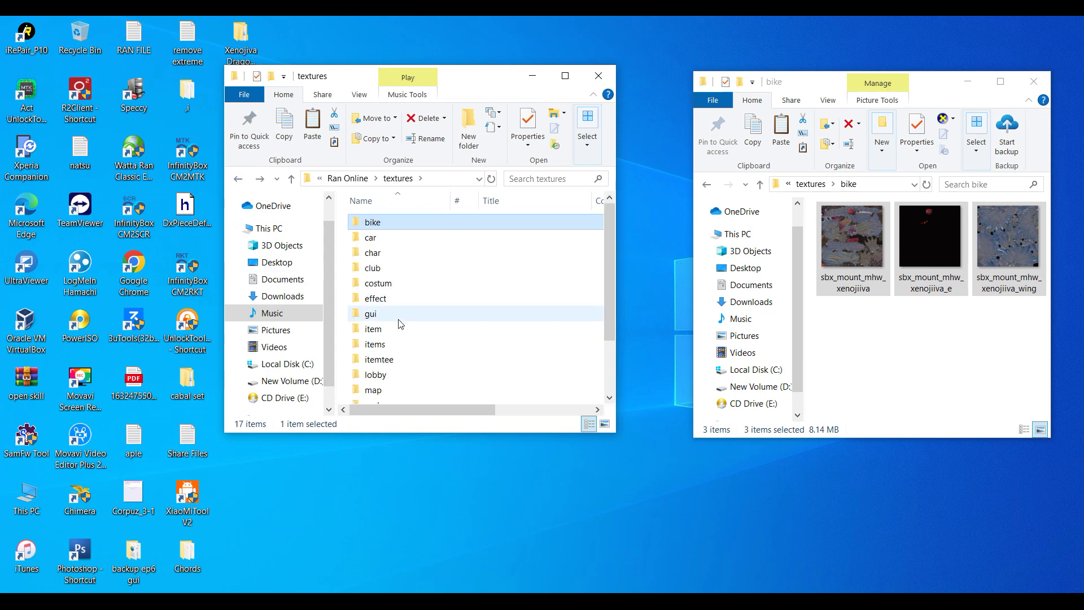
left_click(757, 186)
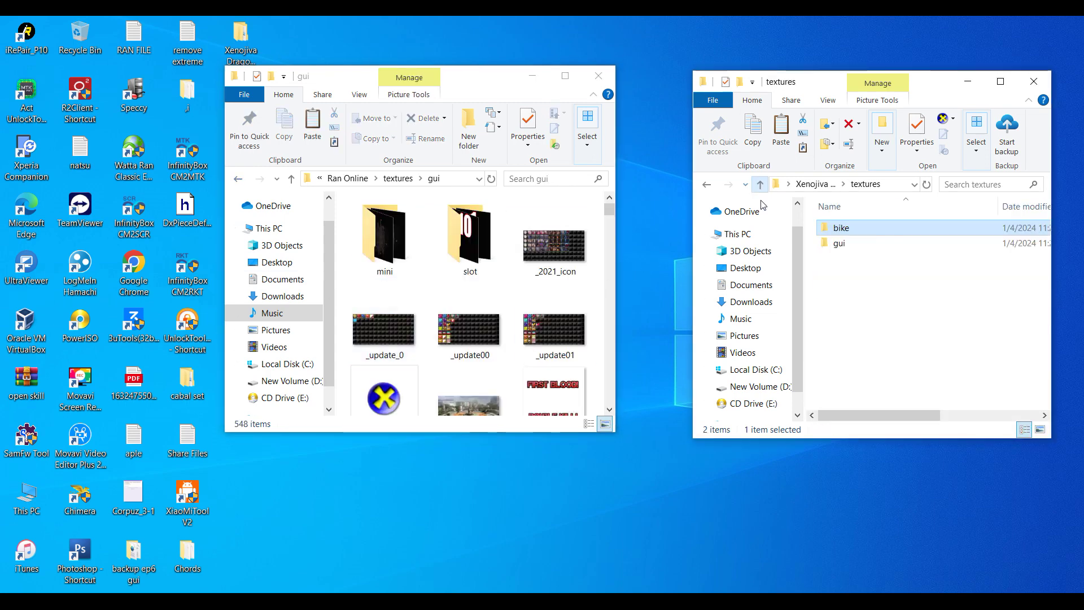
double_click(848, 244)
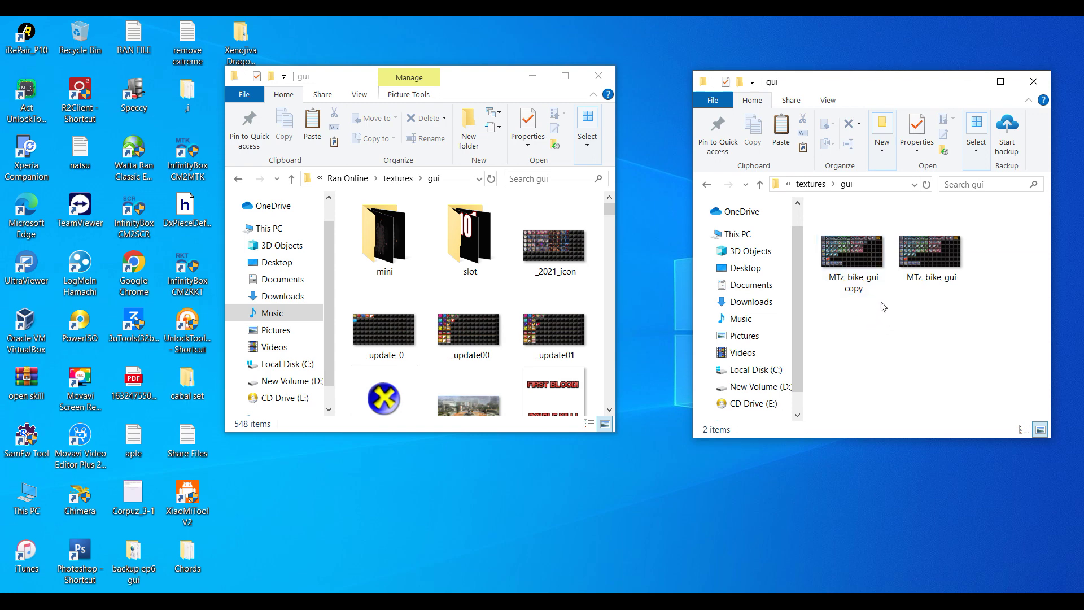
right_click(922, 274)
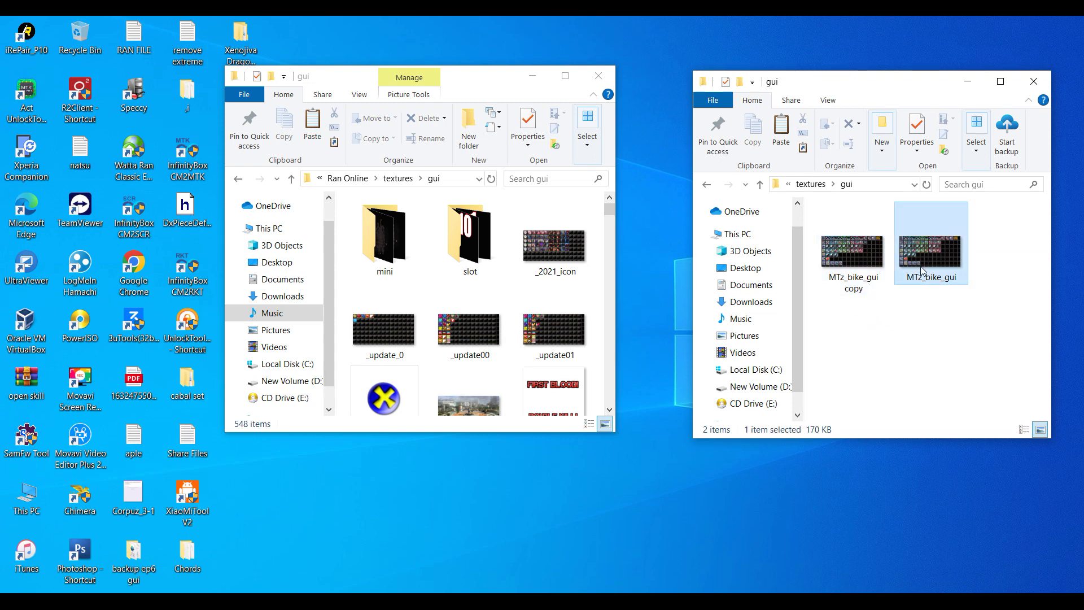
left_click(945, 555)
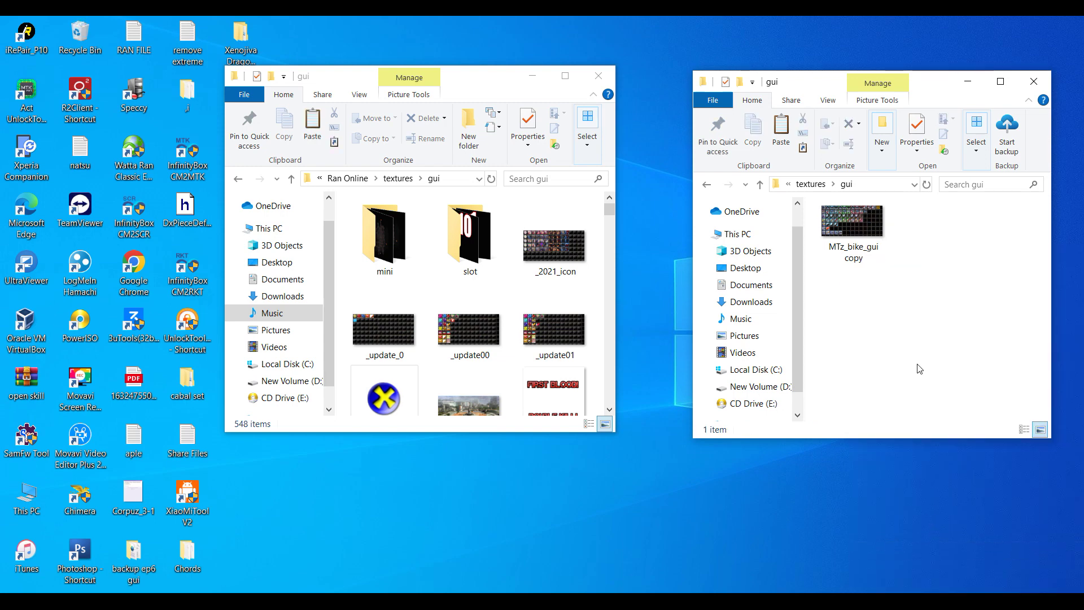
Rename the mod's "MTz_bike_gui copy" file as MTz_bike_gui
right_click(856, 254)
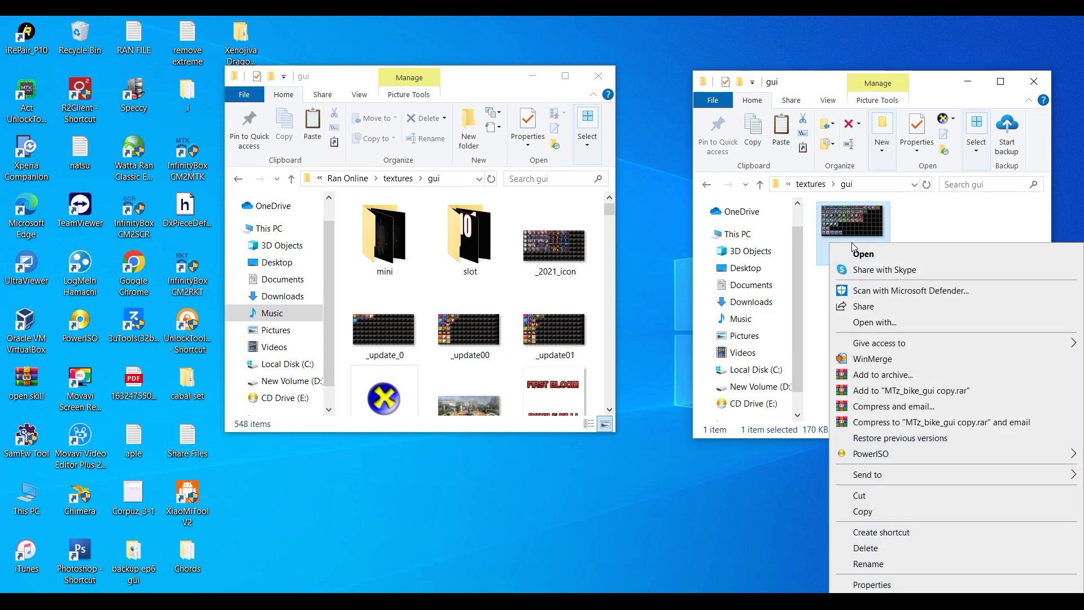
left_click(891, 564)
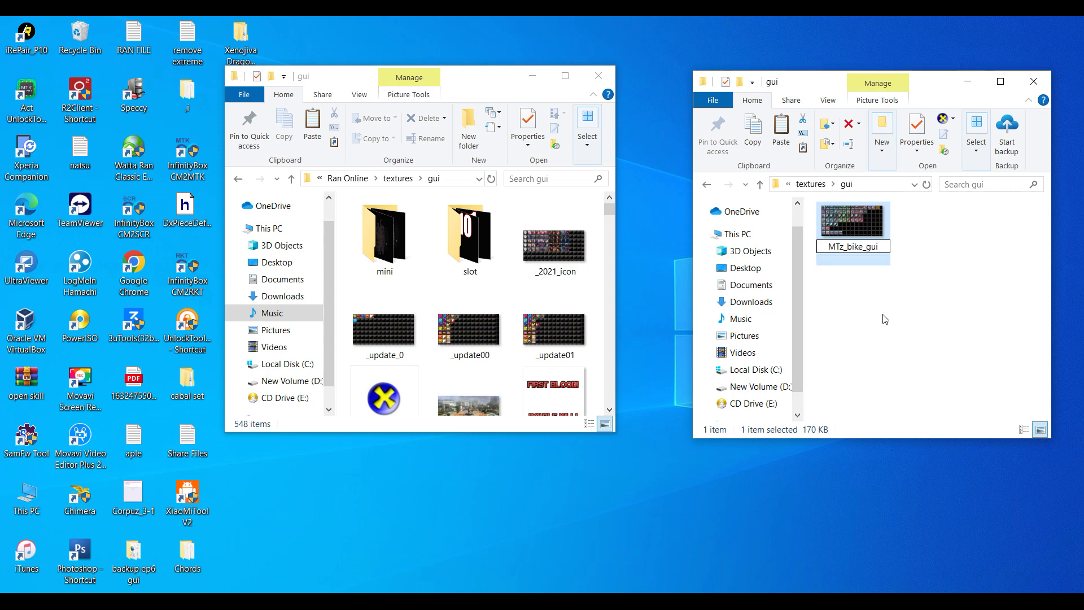
key("Return")
Copy the mod's MTz_bike_gui into Ran Online's textures\gui folder, replacing the existing file
right_click(851, 225)
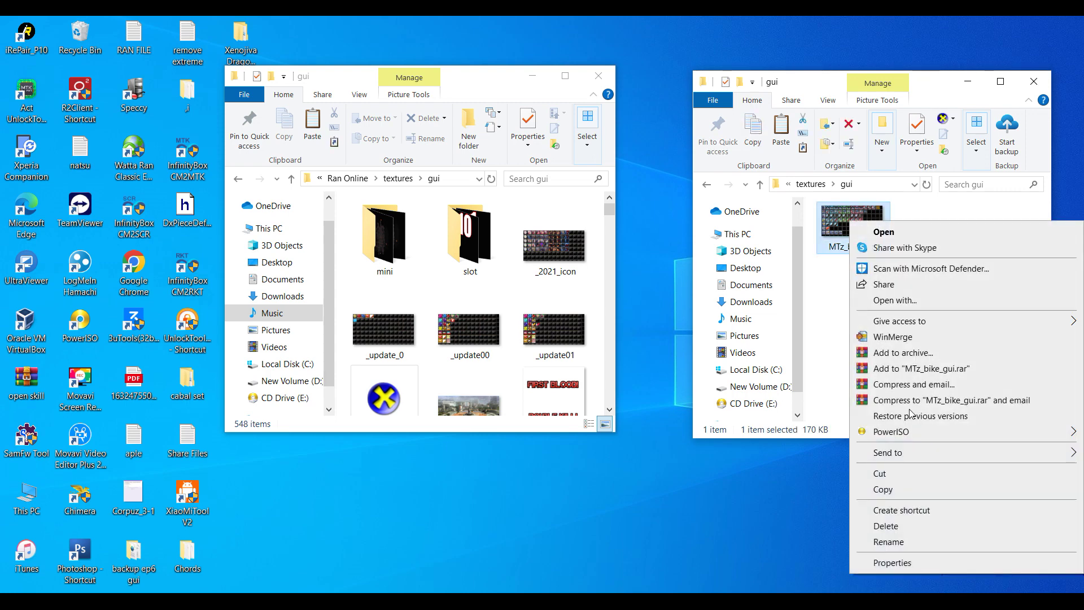
left_click(899, 490)
right_click(340, 333)
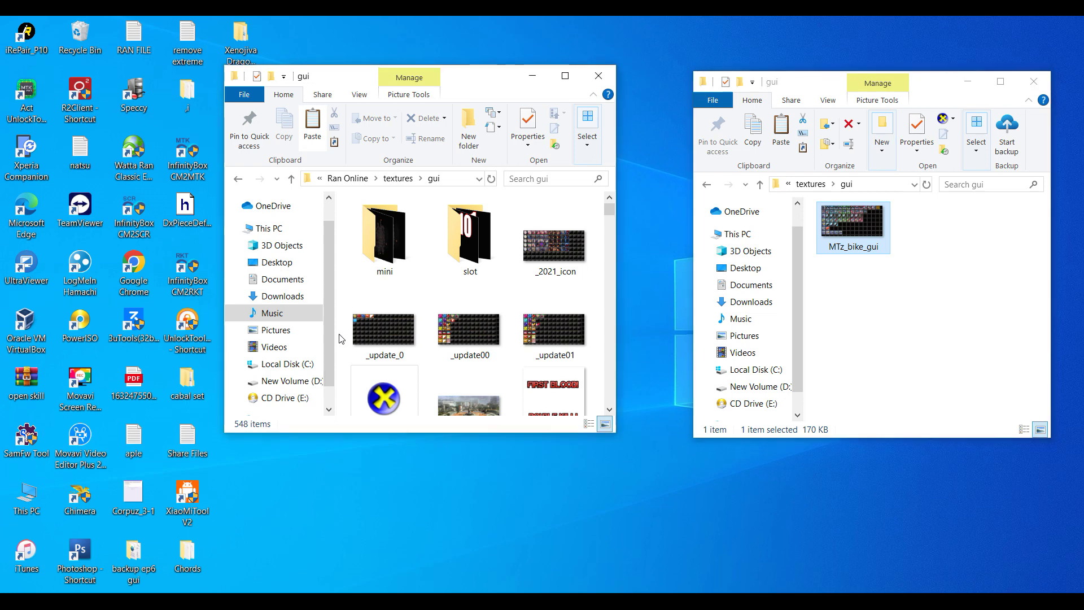
left_click(385, 438)
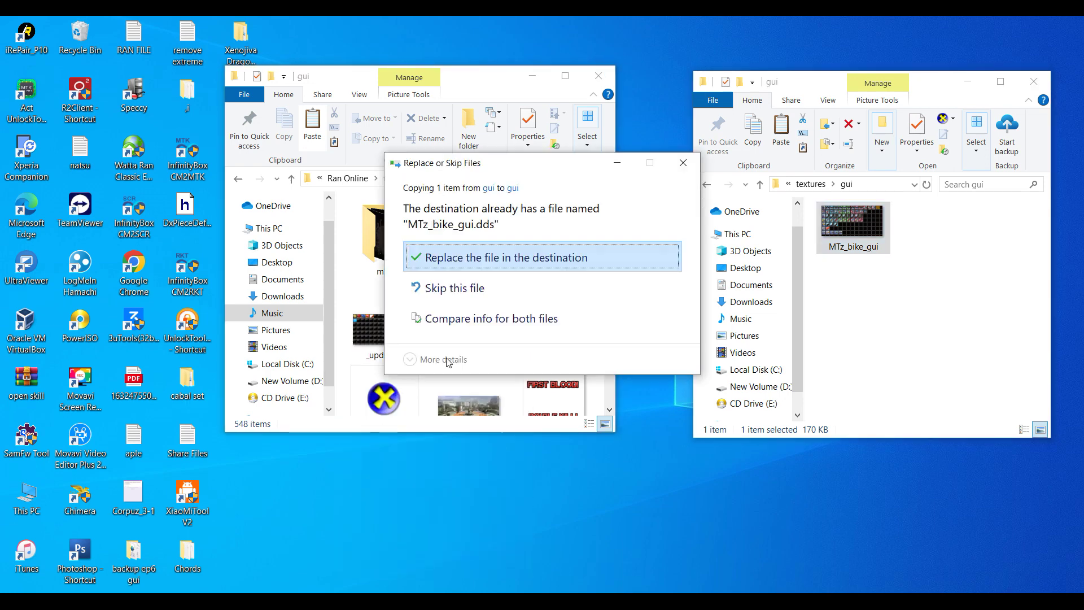
left_click(483, 262)
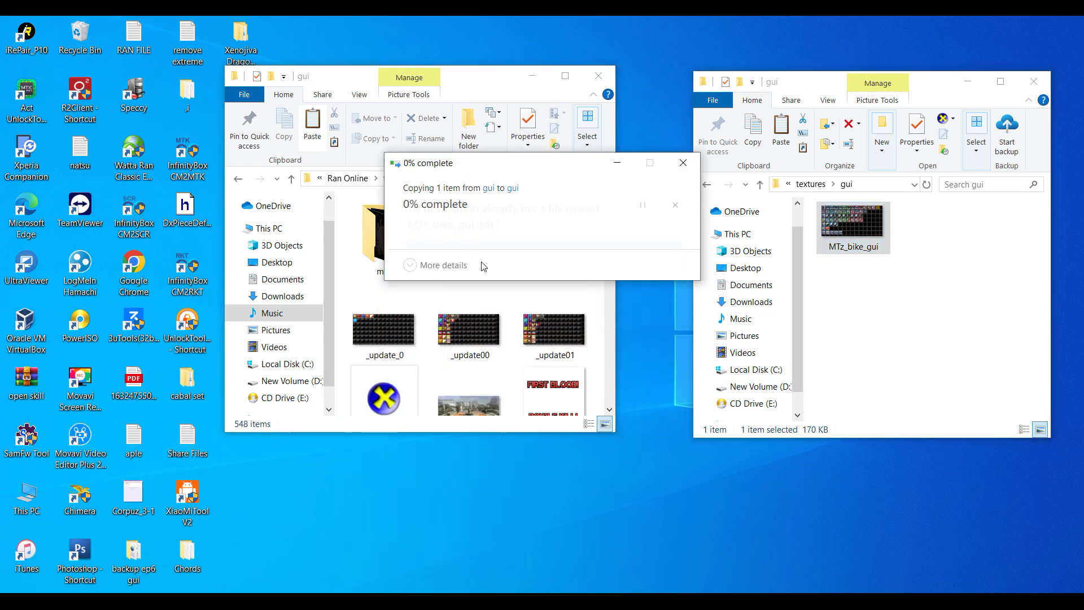
Open the data\skinobject folder of both Ran Online and the Xenojiva Dragon Mount mod
left_click(239, 178)
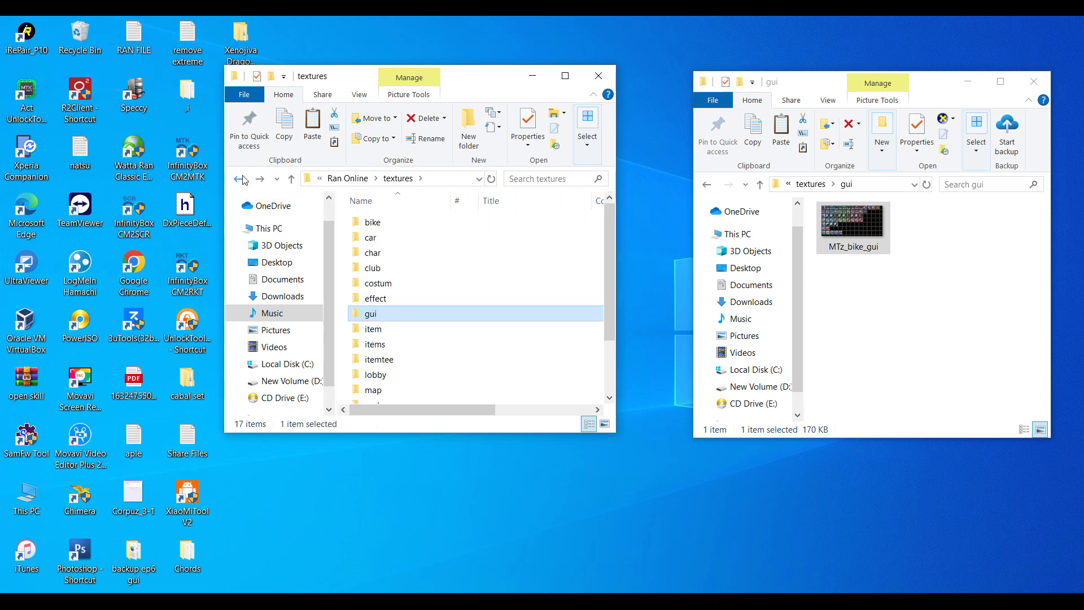
left_click(239, 179)
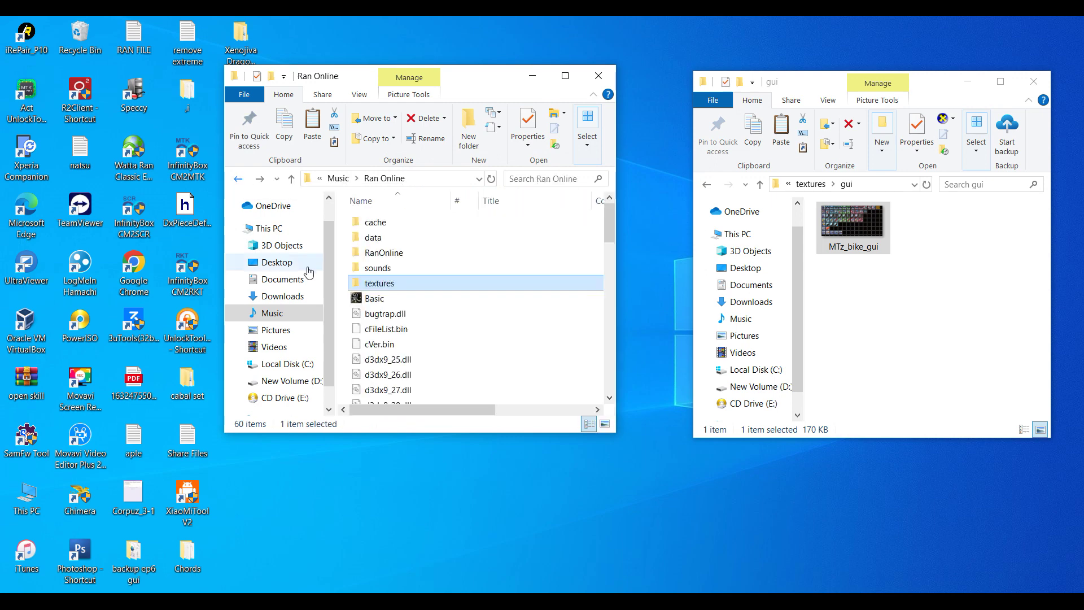
double_click(374, 238)
scroll(420, 299, "down", 1)
double_click(418, 383)
left_click(760, 184)
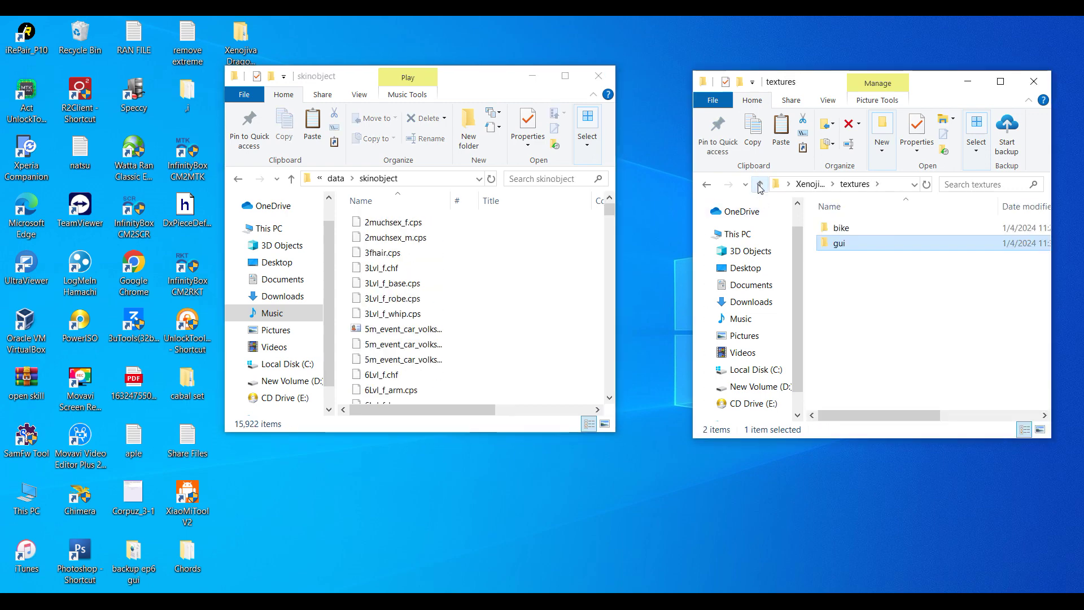
left_click(760, 185)
double_click(866, 227)
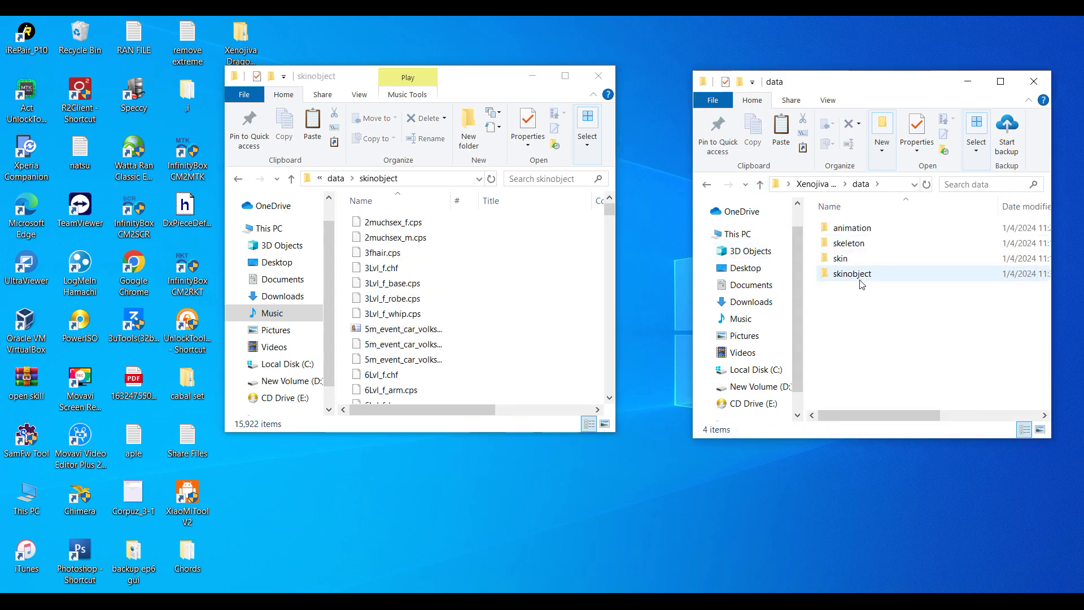
double_click(860, 279)
Copy Mtz_xenojiva, Mtz_xenojiva.vps and Mtz_xenojiva_wing.vps from the mod into Ran Online's data\skinobject folder
left_click_drag(903, 370, 849, 223)
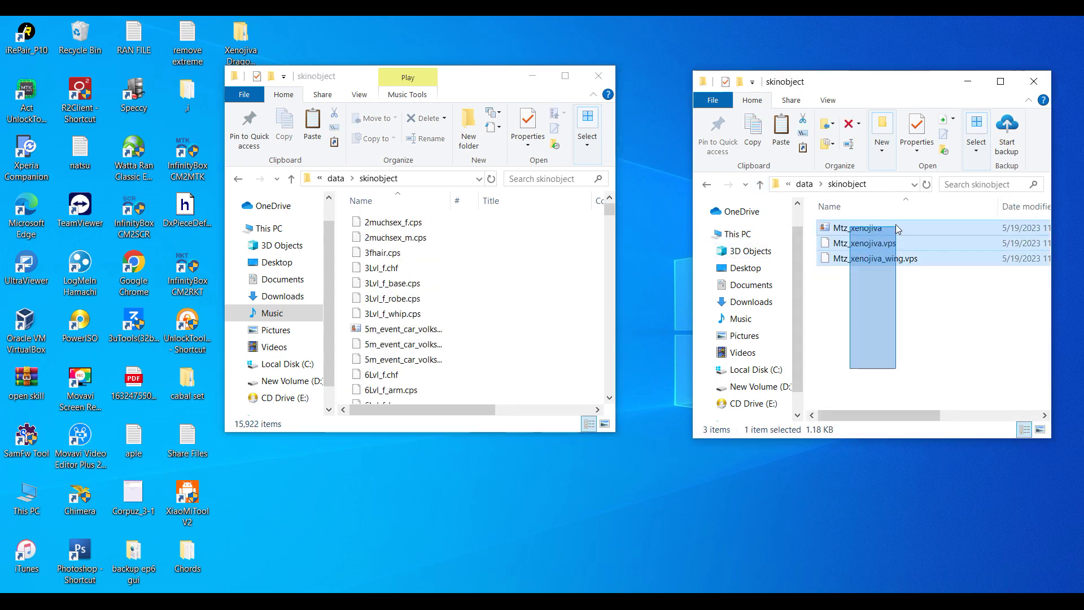
right_click(862, 240)
left_click(902, 439)
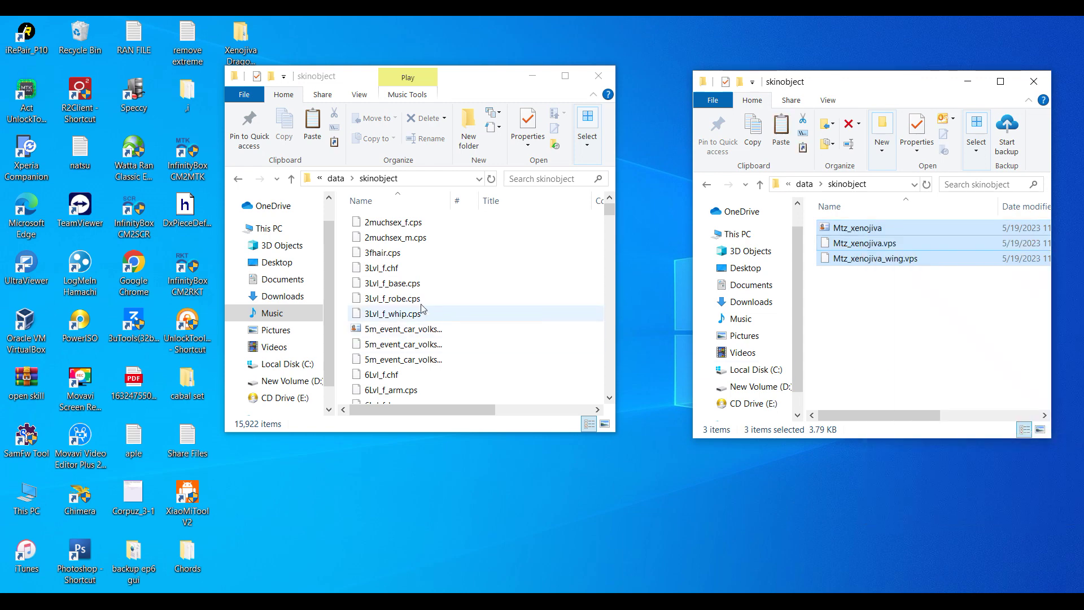
right_click(341, 286)
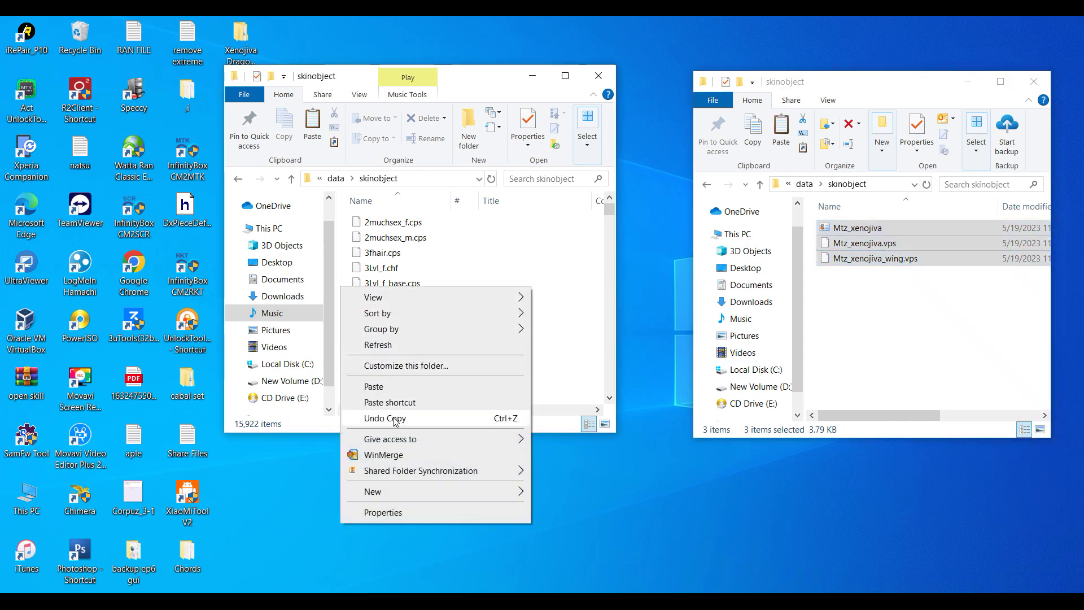
left_click(383, 388)
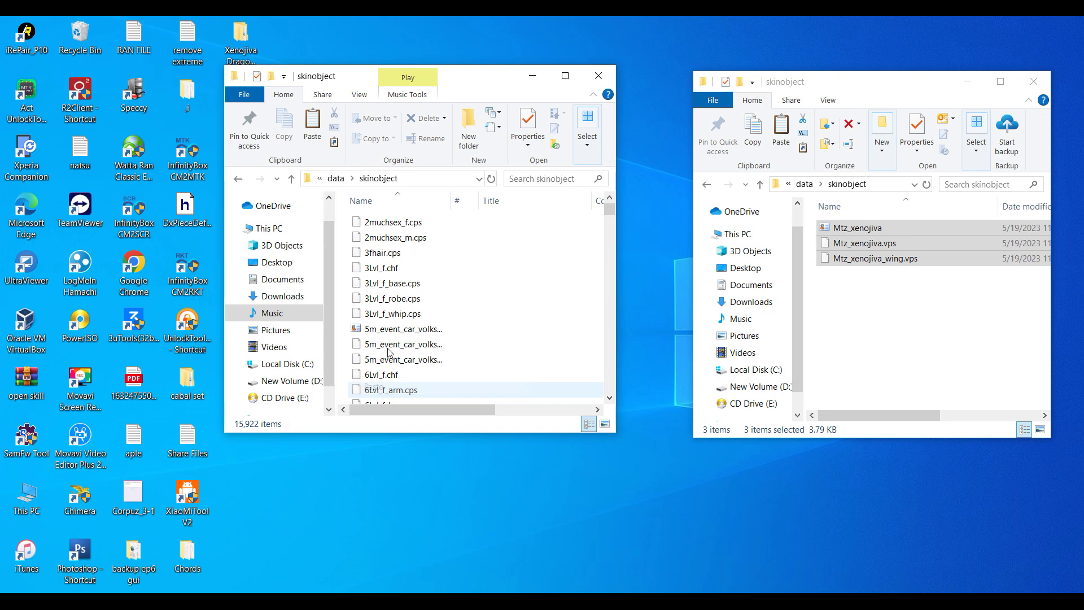
Copy s_sbx_mount_mhw_xenojiiva.mxf from the mod's data\skin folder into Ran Online's data\skin folder
left_click(238, 179)
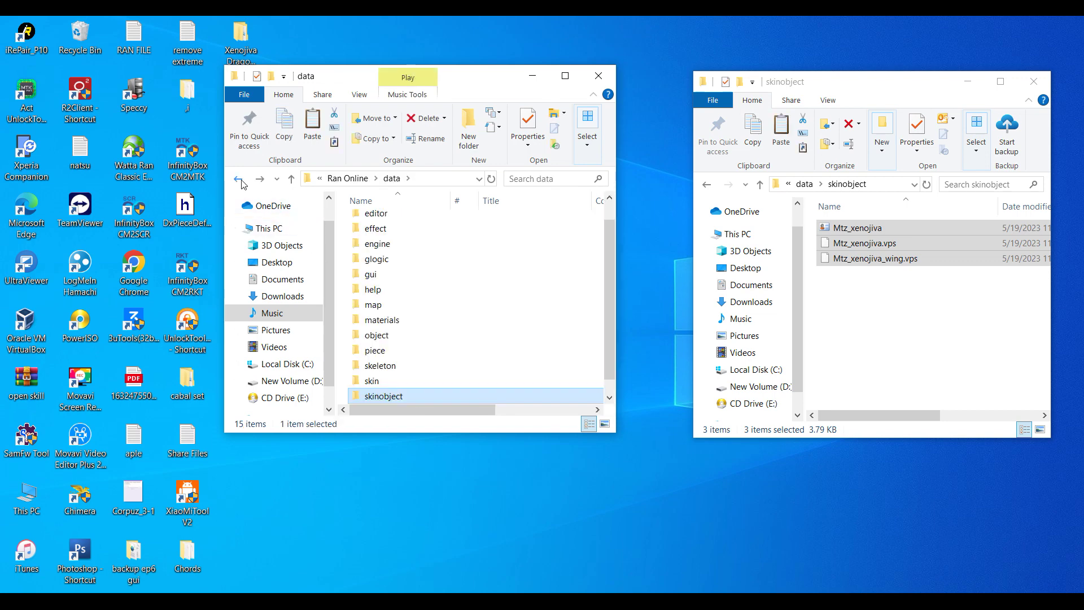
double_click(382, 388)
left_click(761, 184)
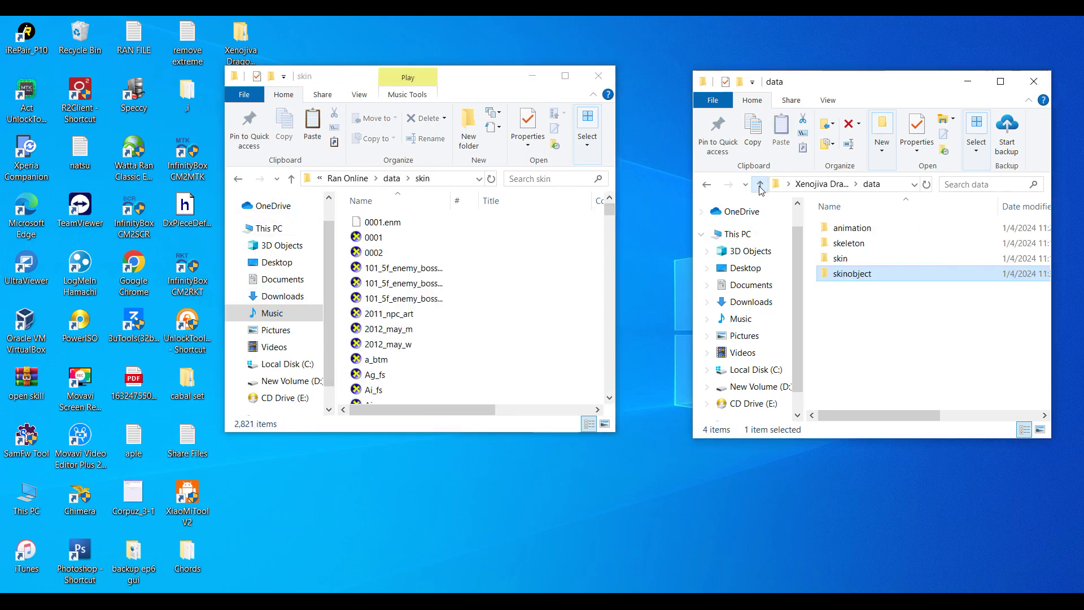
double_click(834, 258)
left_click(836, 228)
right_click(834, 231)
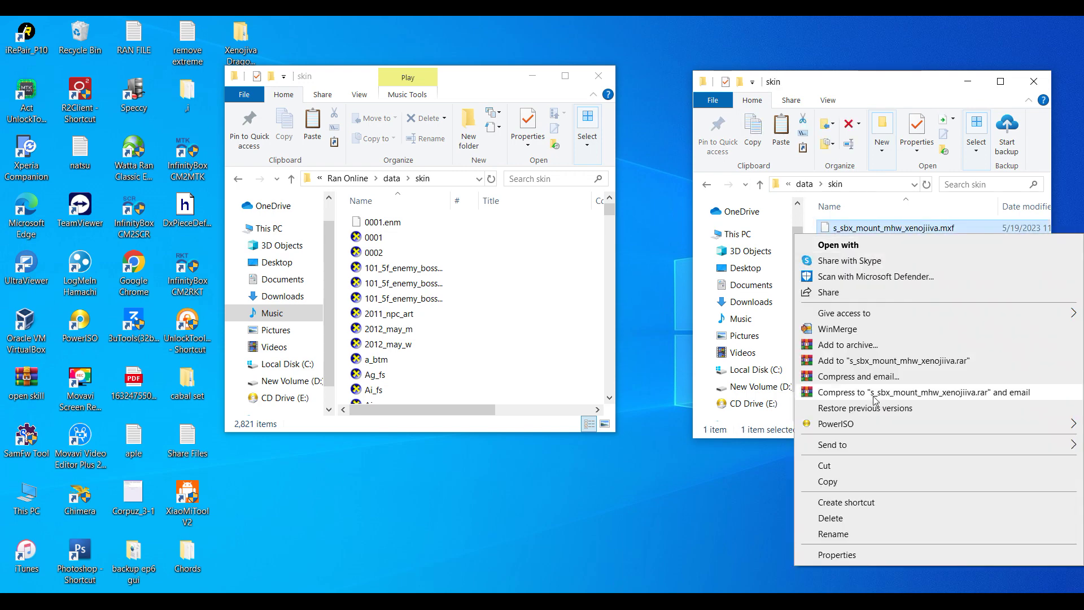
left_click(869, 482)
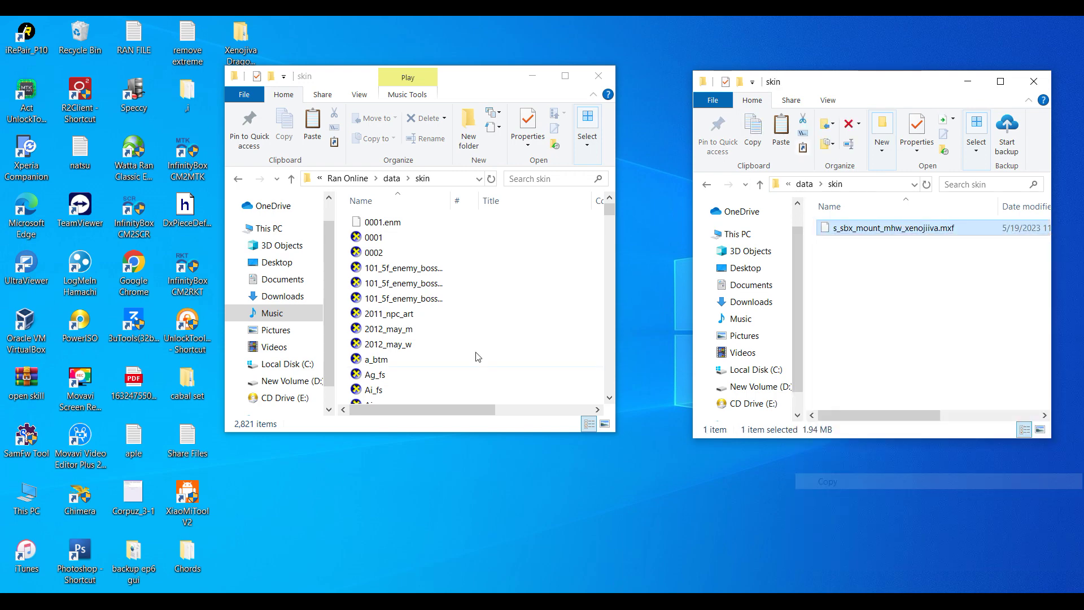
right_click(344, 299)
left_click(374, 398)
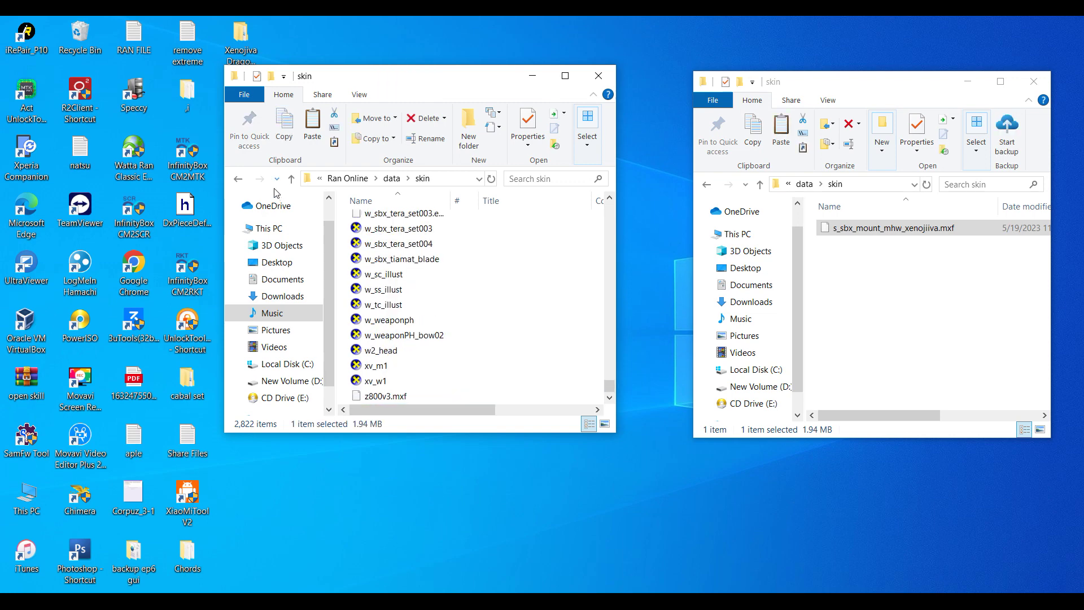
Copy b_sbx_mount_mhw_xenojiiva.mxf from the mod's data\skeleton folder into Ran Online's data\skeleton folder, and return to the game's data folder
left_click(238, 179)
left_click(239, 179)
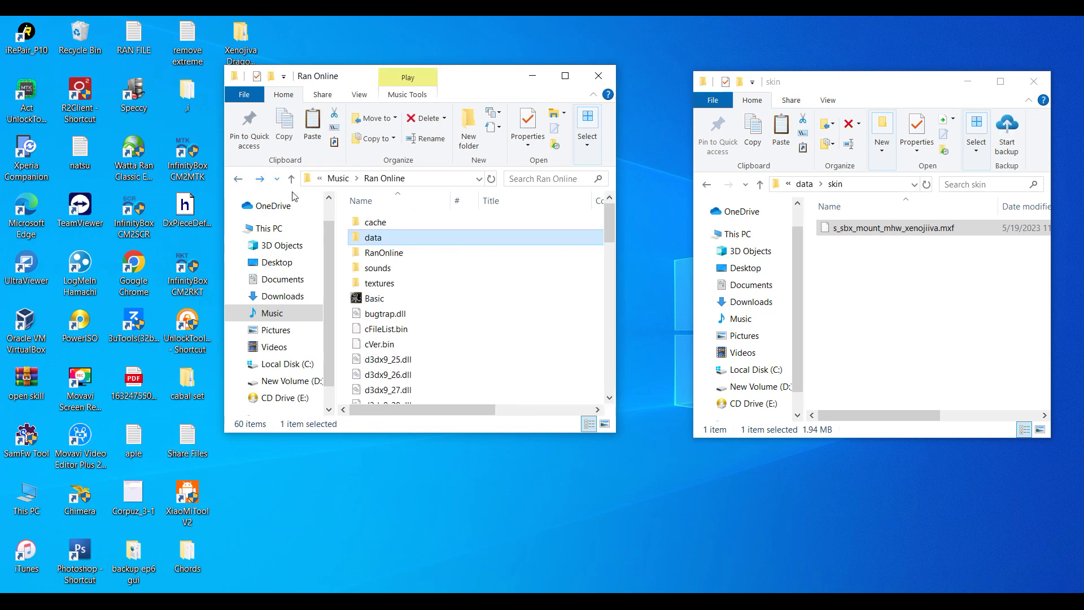
double_click(392, 243)
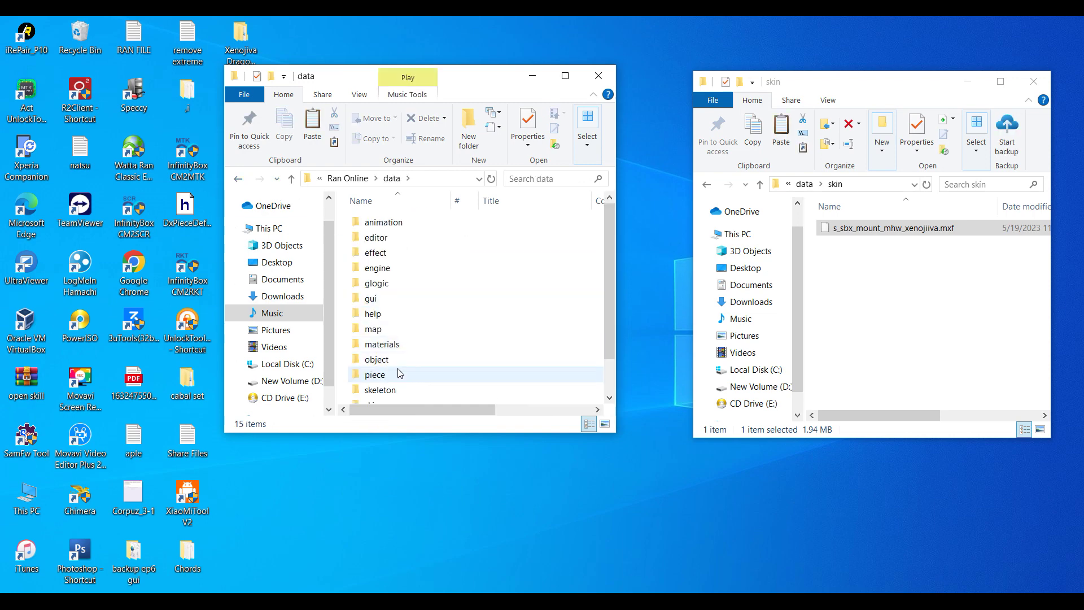
double_click(403, 391)
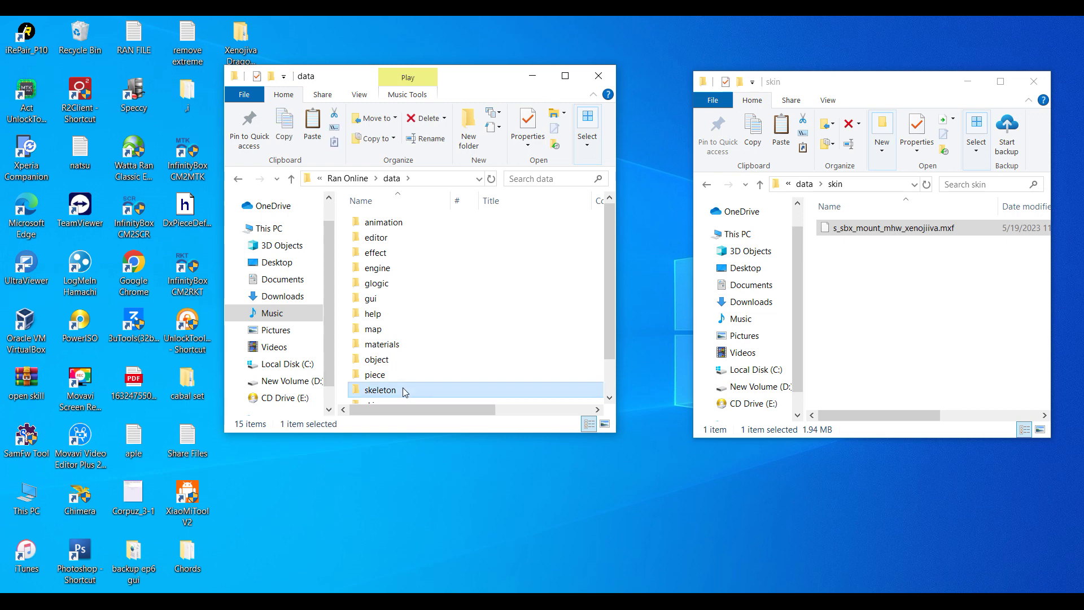
left_click(760, 185)
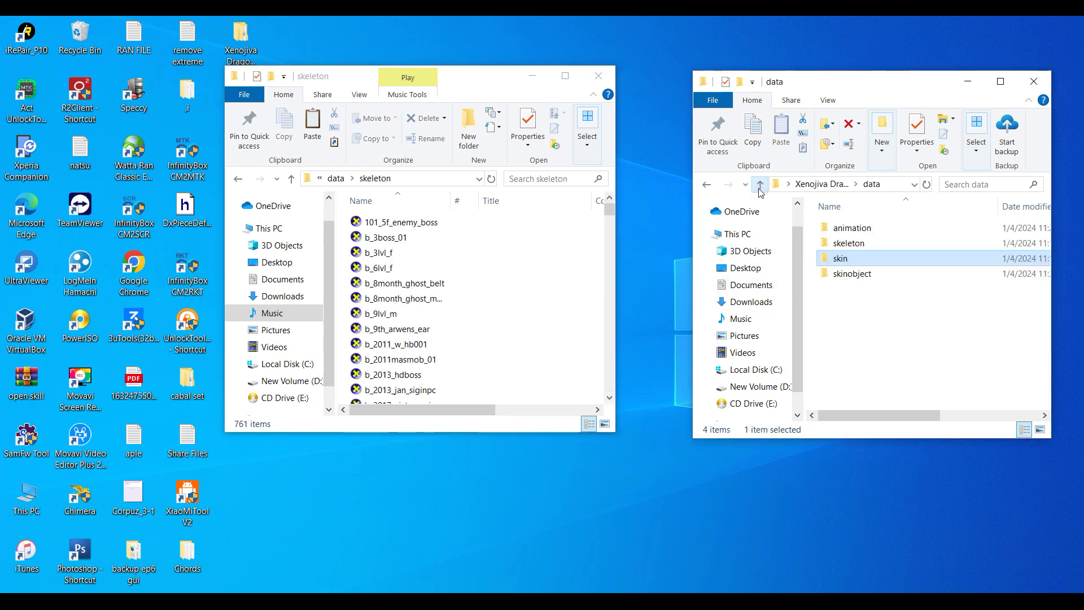
double_click(847, 242)
left_click(839, 229)
right_click(839, 231)
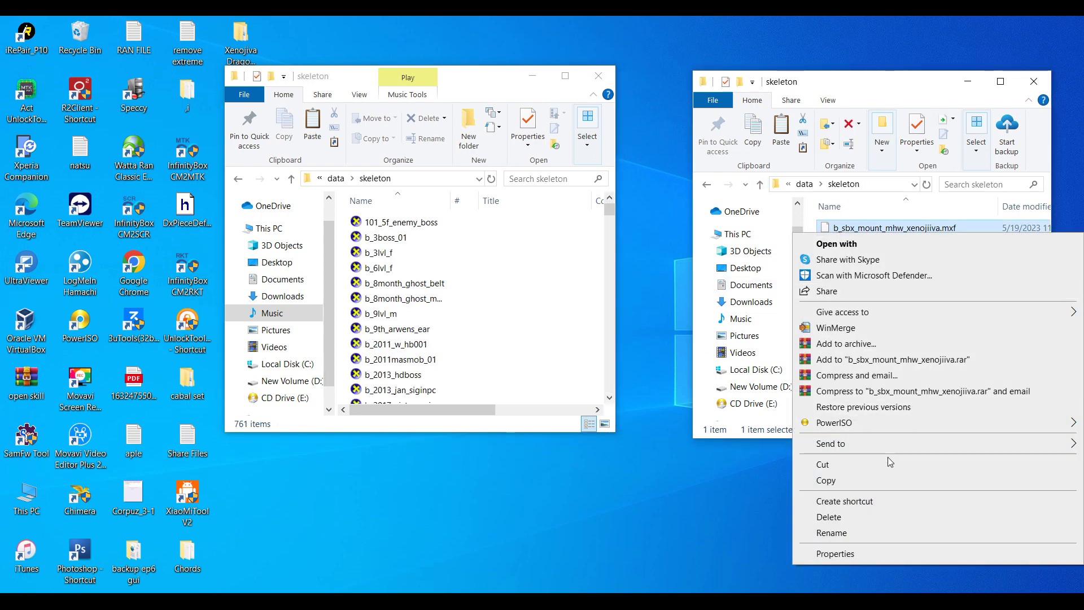
left_click(883, 480)
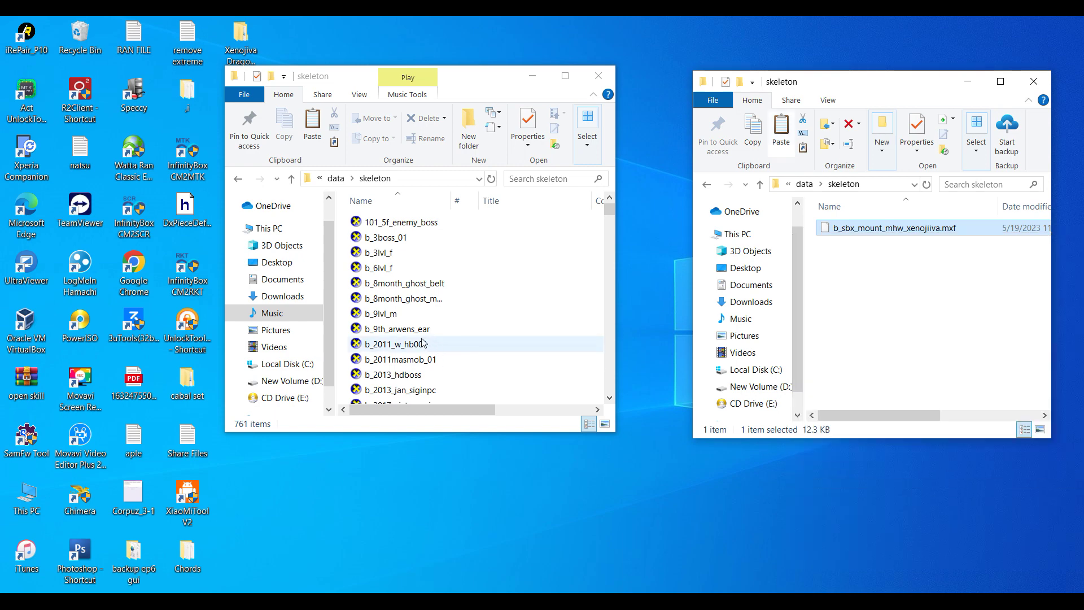
right_click(346, 312)
left_click(375, 408)
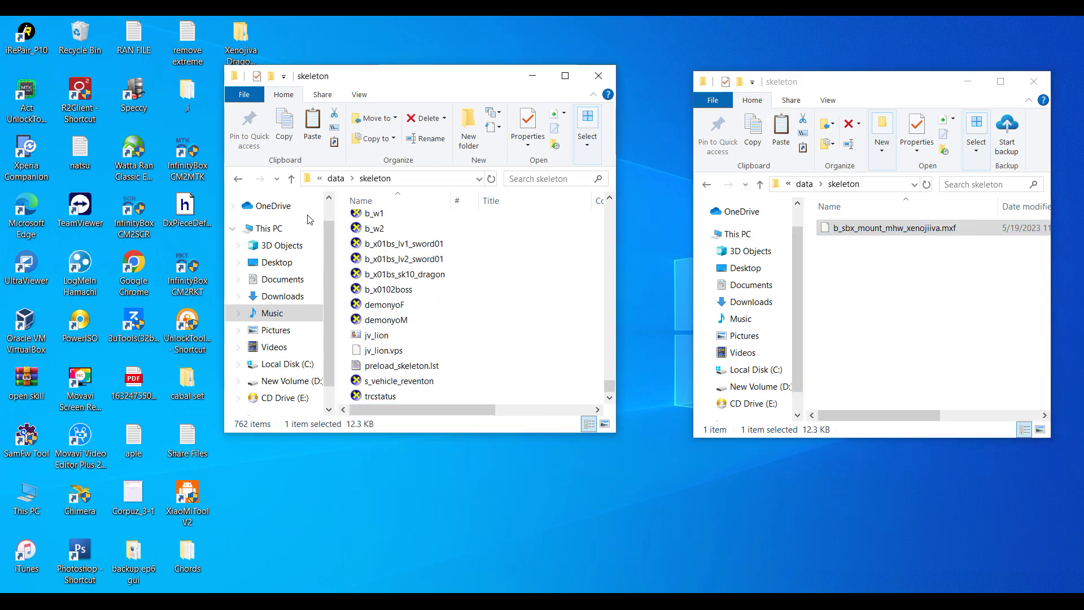
left_click(237, 179)
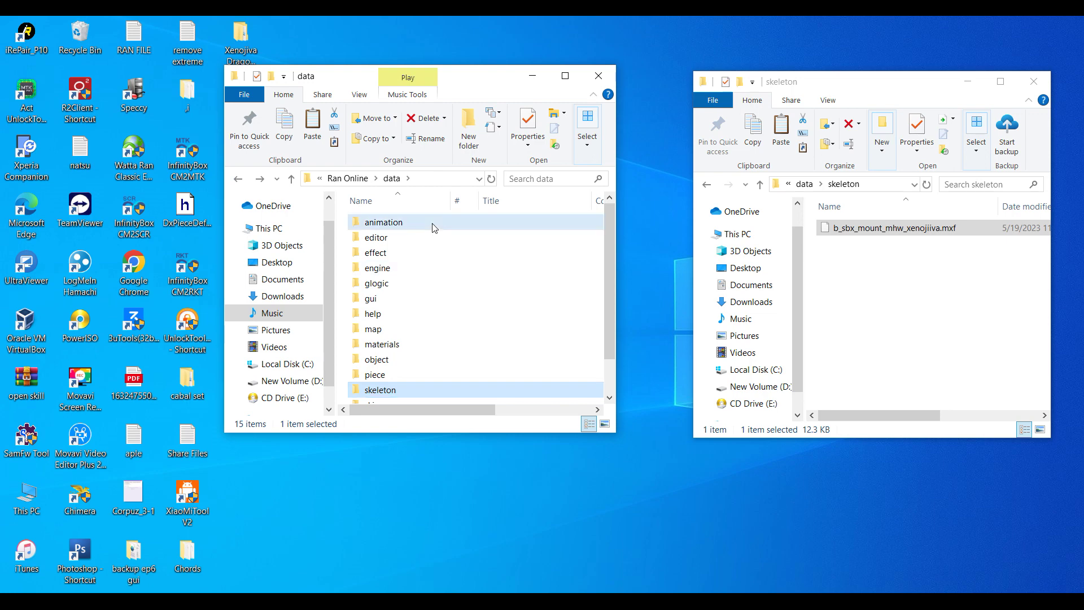
Copy all eight a_sbx_mount_mhw_xenojiiva .bin and .cfg files from the mod's data\animation folder into Ran Online's data\animation folder, and close the mod window
double_click(434, 227)
left_click(764, 189)
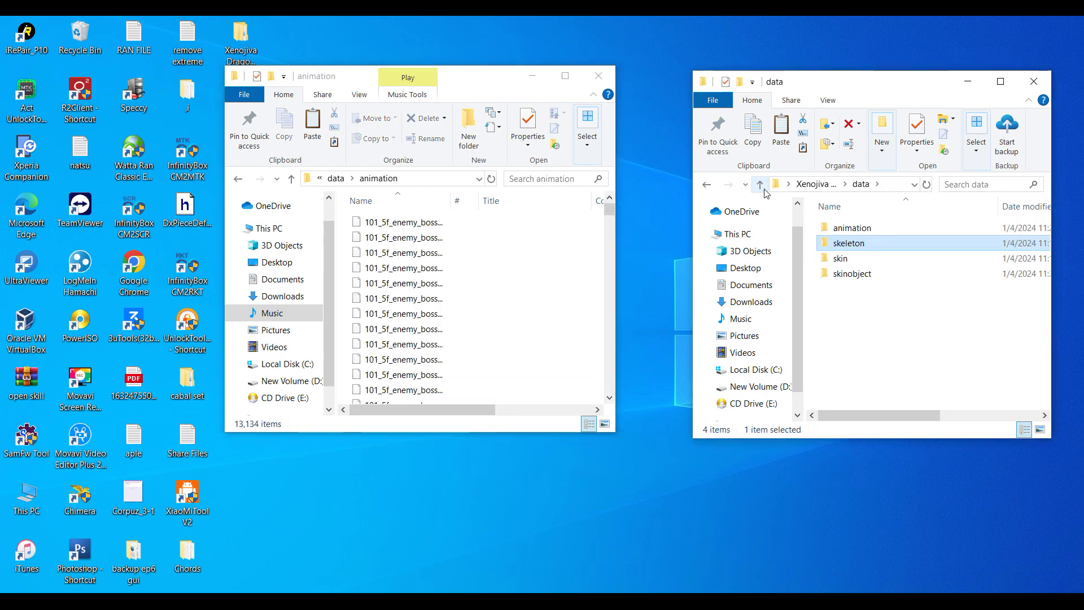
double_click(852, 227)
left_click_drag(863, 386, 924, 226)
right_click(862, 238)
left_click(903, 436)
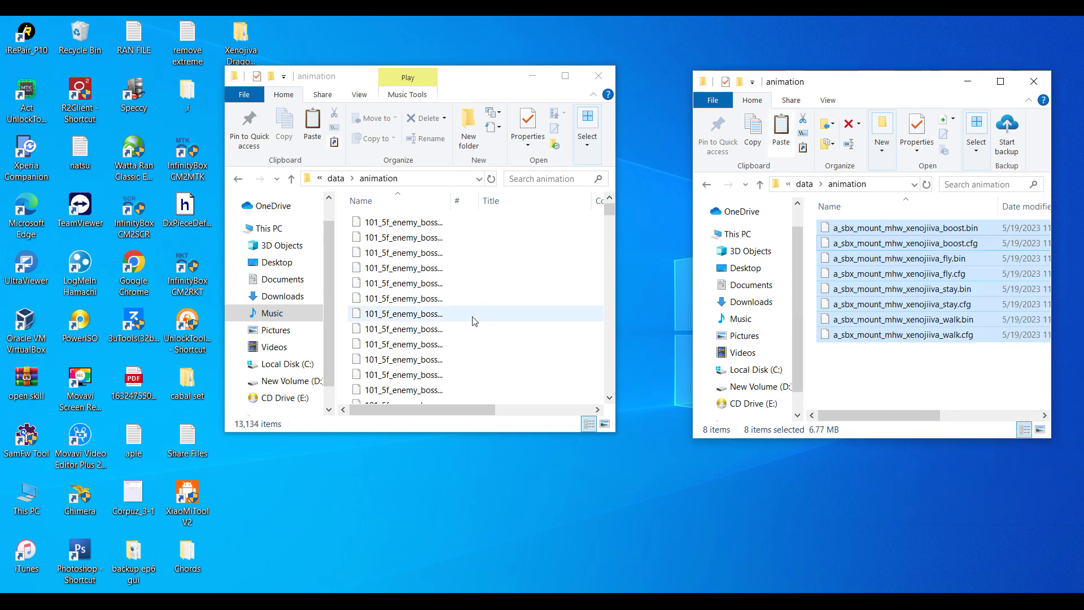
right_click(344, 282)
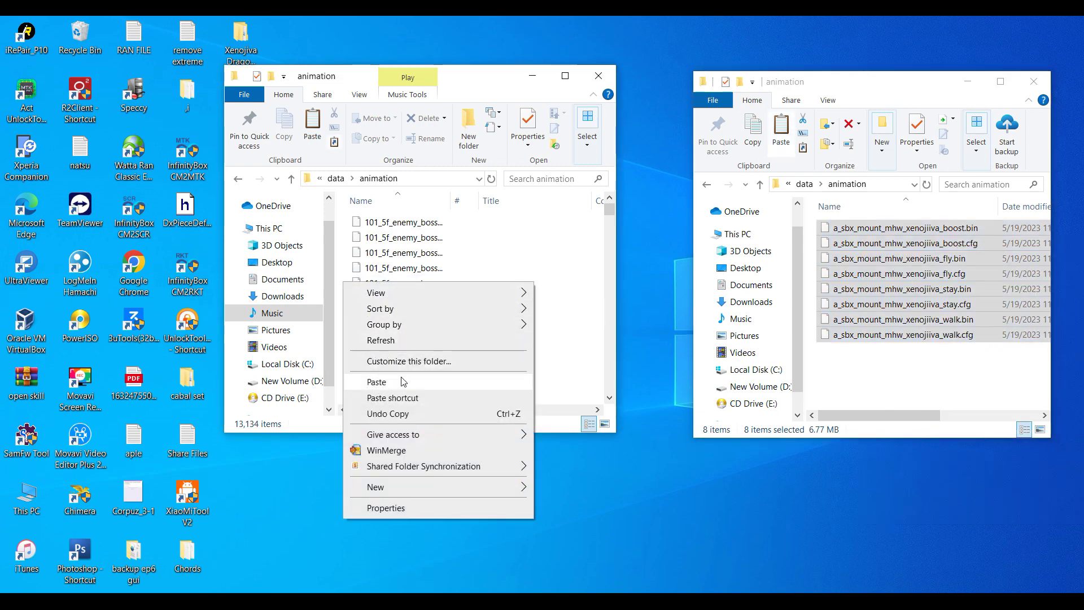
left_click(377, 382)
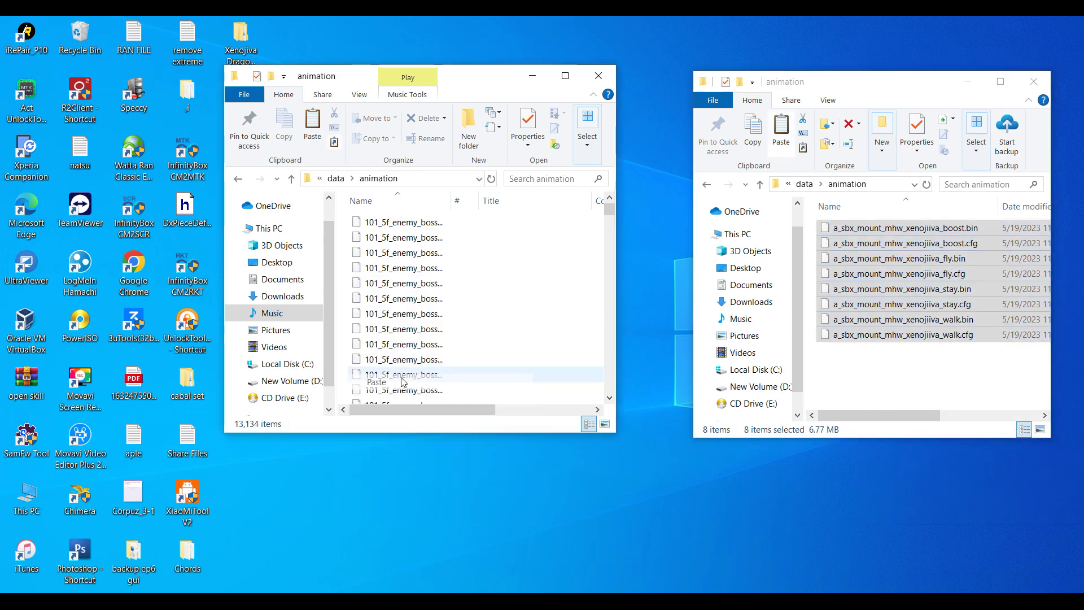
left_click(1042, 83)
Launch EditorSkinChar and EditorSkinPiece from the Ran Online folder, and arrange their windows so both are reachable
left_click(237, 179)
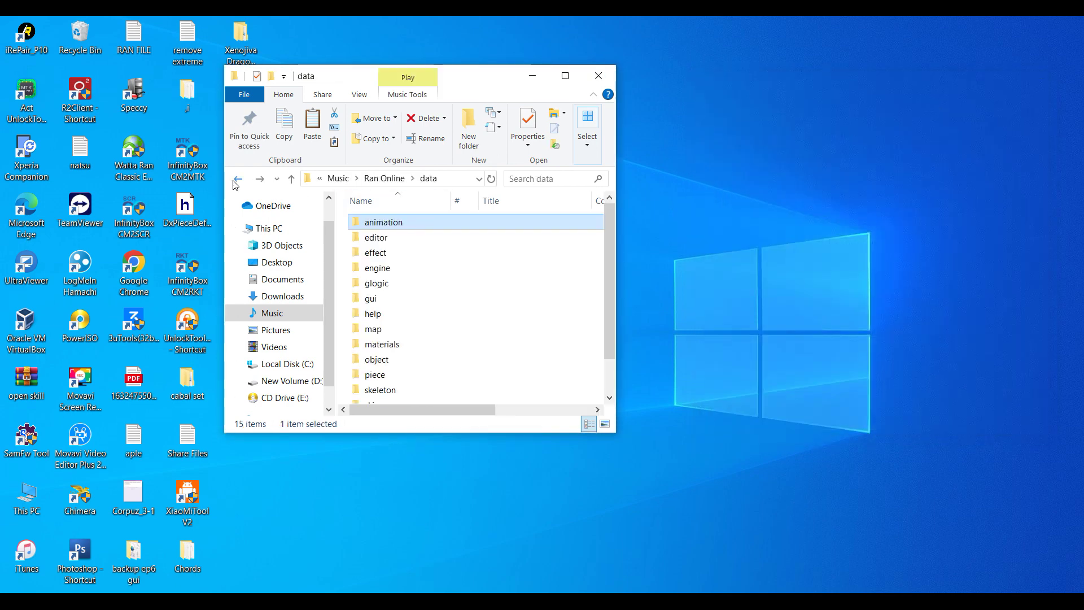
left_click(240, 178)
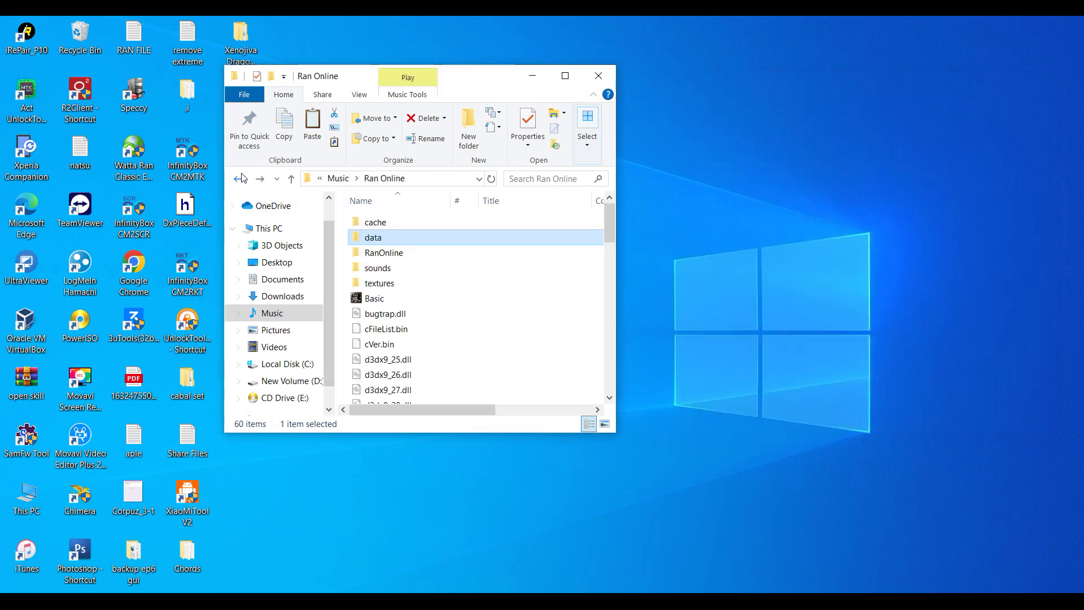
scroll(460, 316, "down", 9)
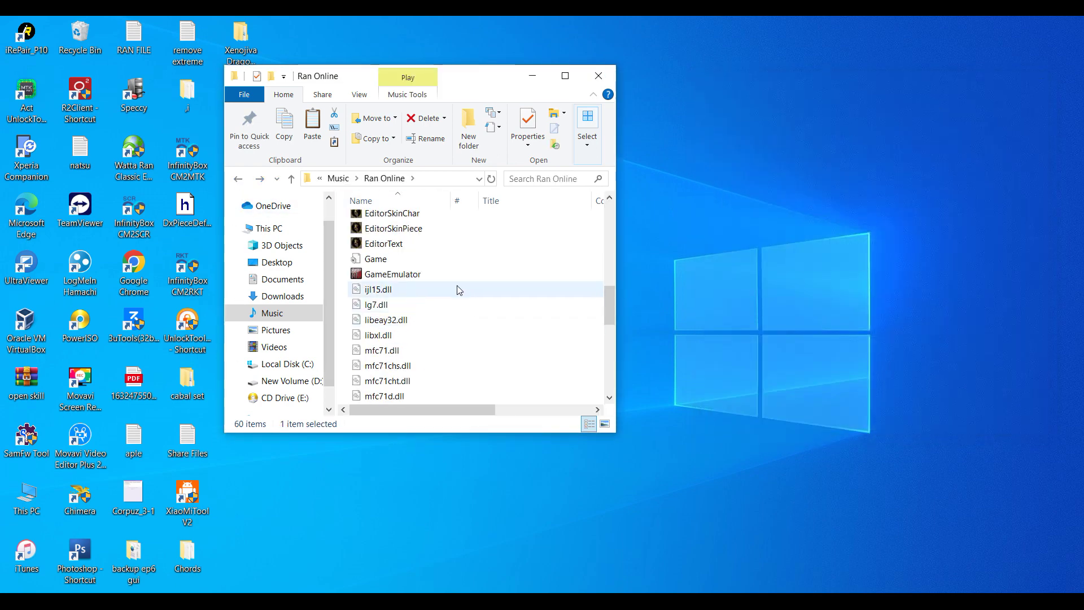
double_click(408, 214)
left_click(425, 233)
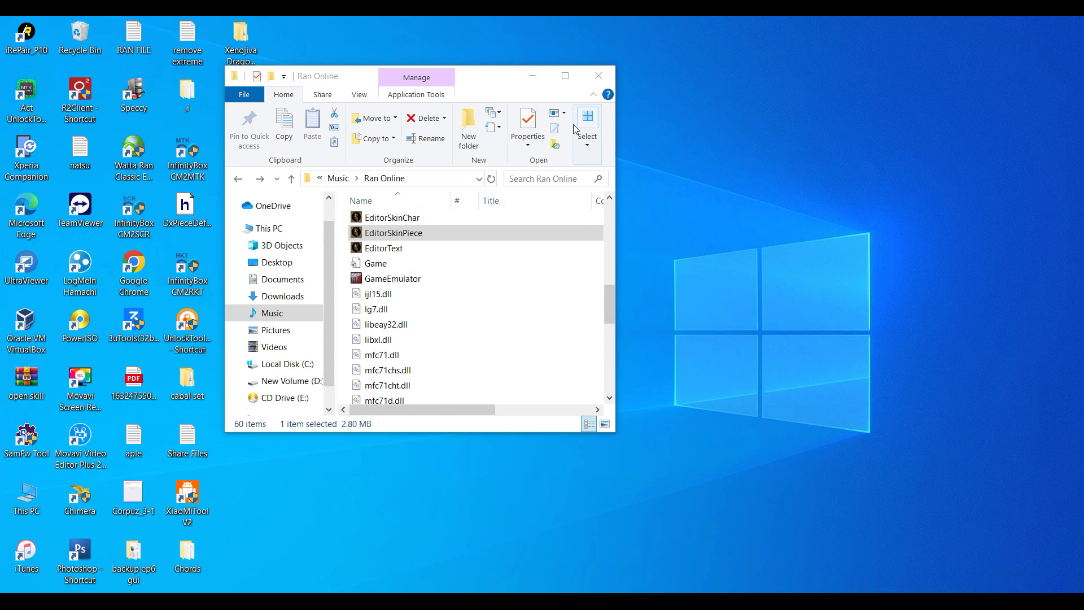
left_click(534, 77)
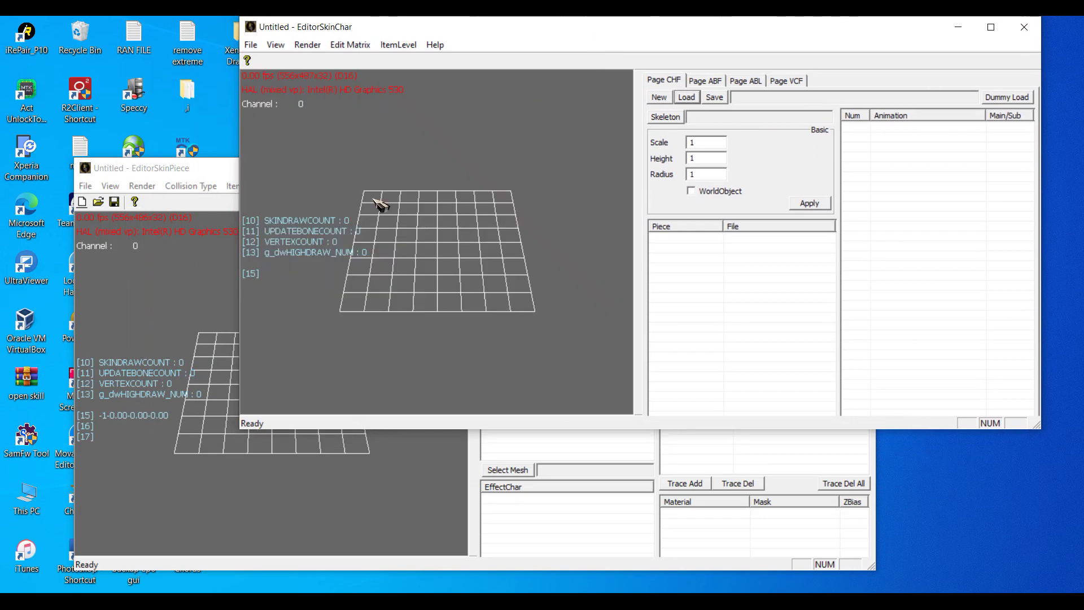
left_click(195, 175)
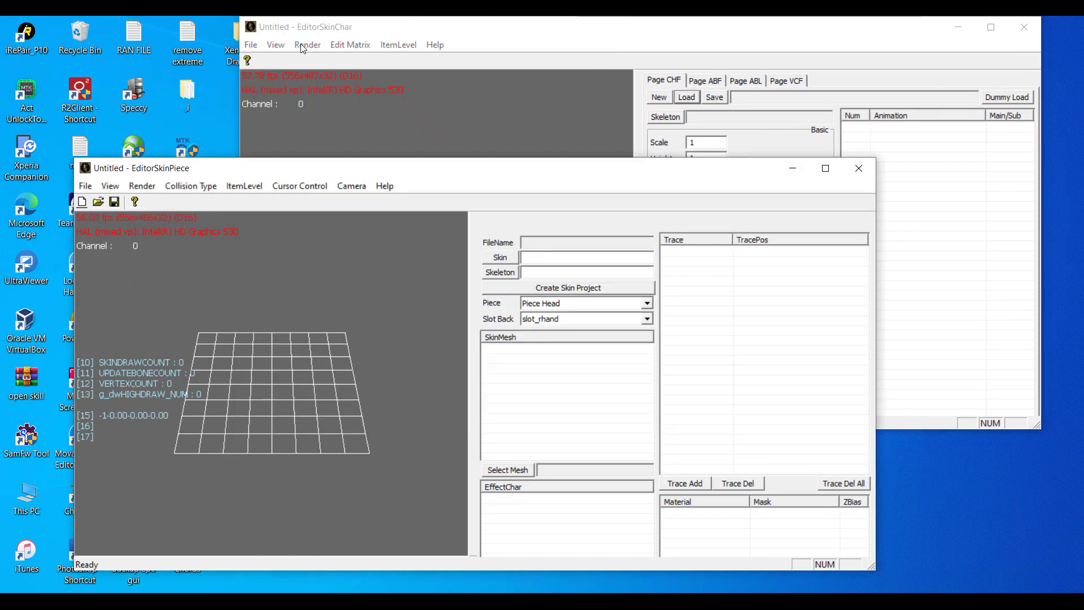
left_click_drag(321, 27, 369, 26)
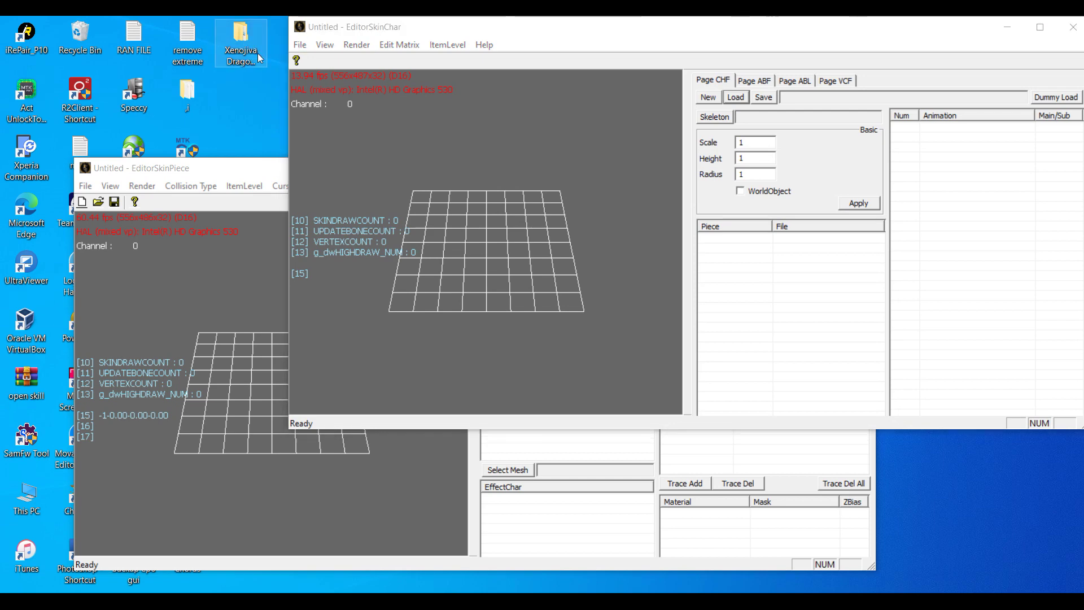
Copy the file name Mtz_xenojiva from the Xenojiva Dragon Mount mod's data\skinobject folder, and minimise the folder window
double_click(259, 58)
double_click(389, 240)
double_click(430, 287)
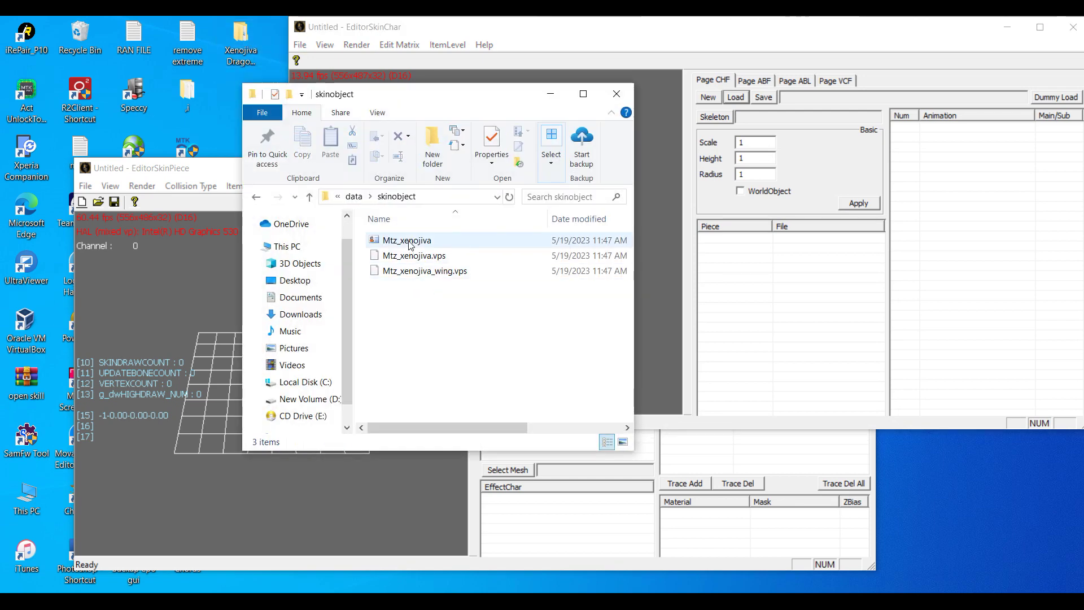
right_click(410, 244)
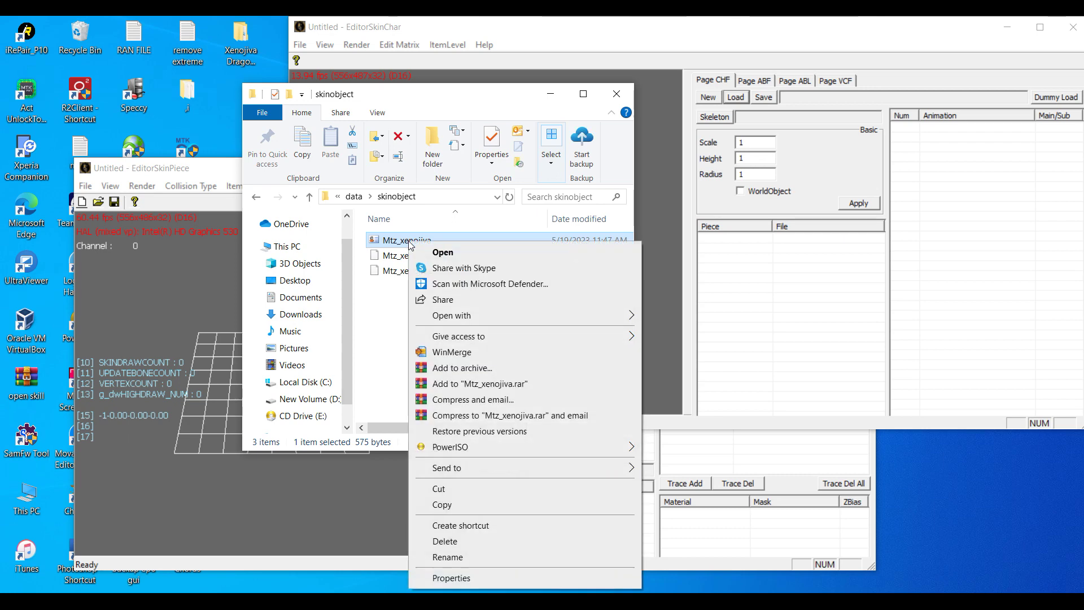
left_click(449, 558)
right_click(403, 243)
left_click(446, 279)
left_click(551, 94)
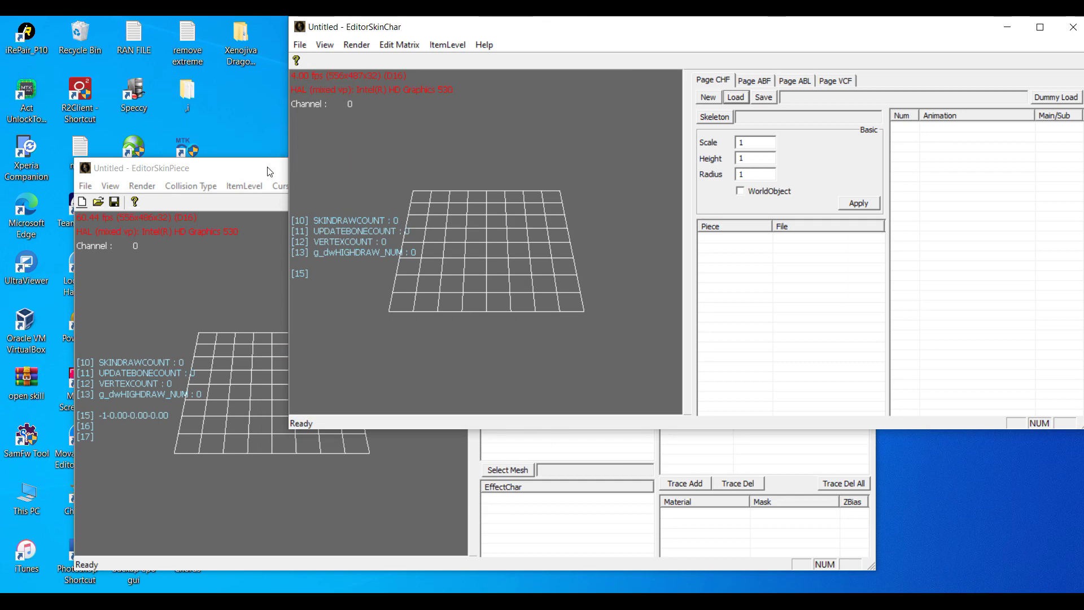
Open Mtz_xenojiva.vps from the skinobject folder in EditorSkinPiece and fit the whole dragon model in the preview
left_click(286, 186)
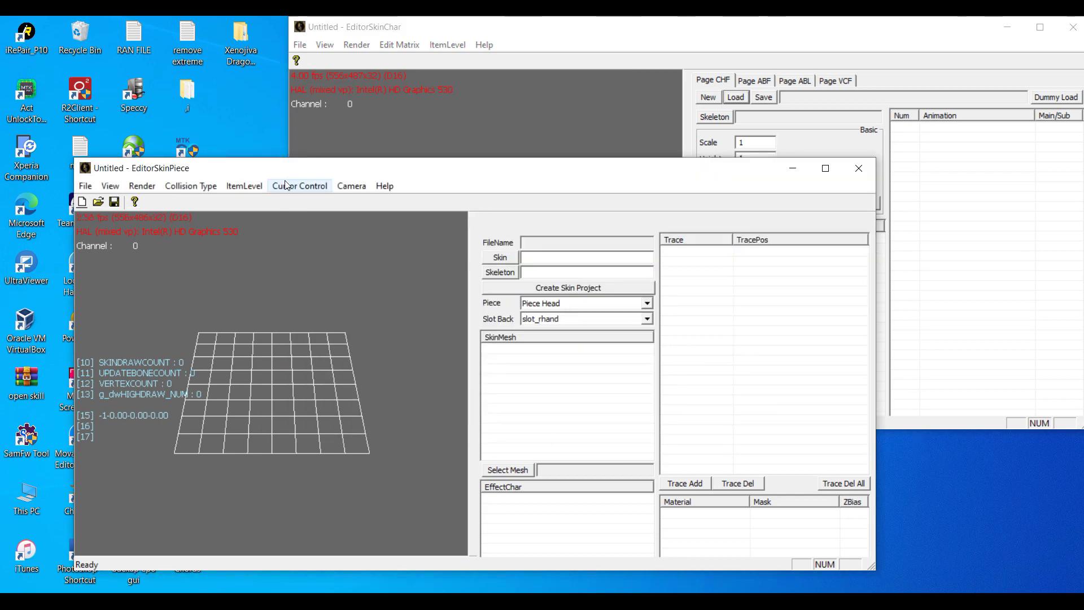
left_click(83, 186)
left_click(101, 217)
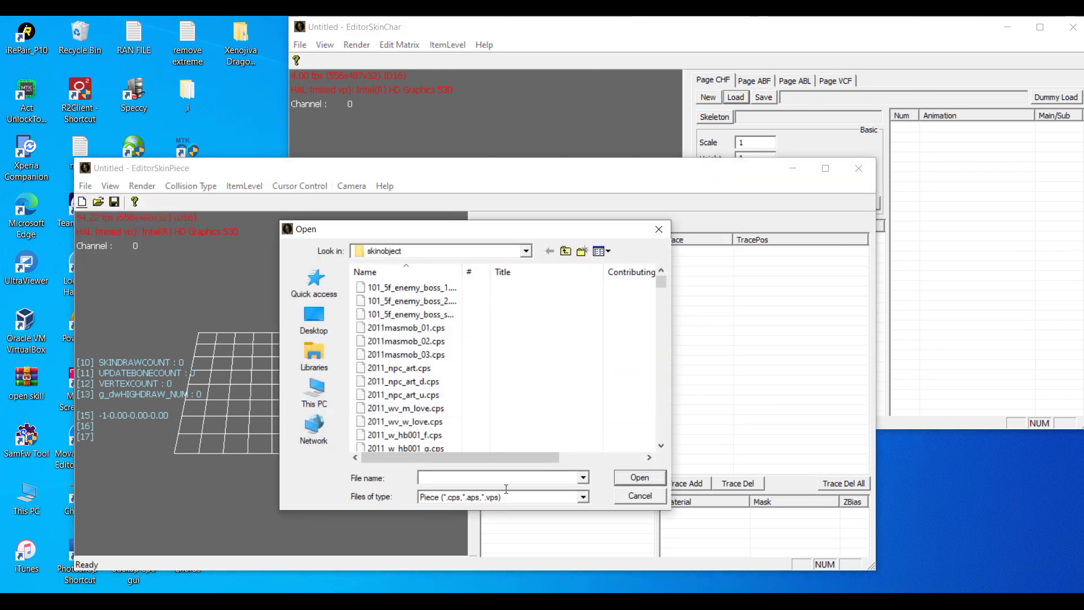
right_click(503, 480)
left_click(546, 343)
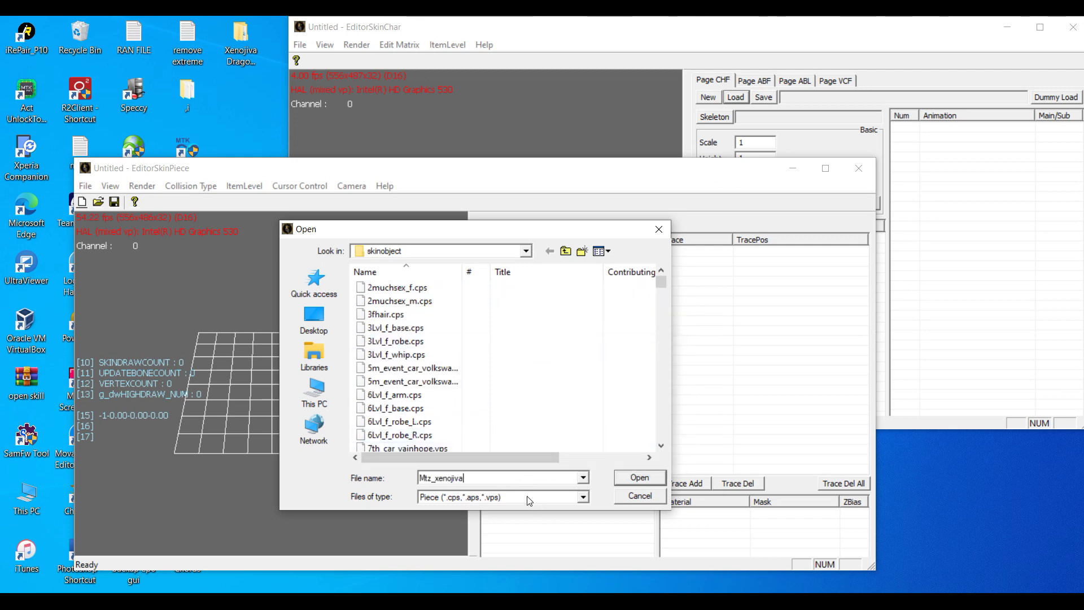
left_click(527, 252)
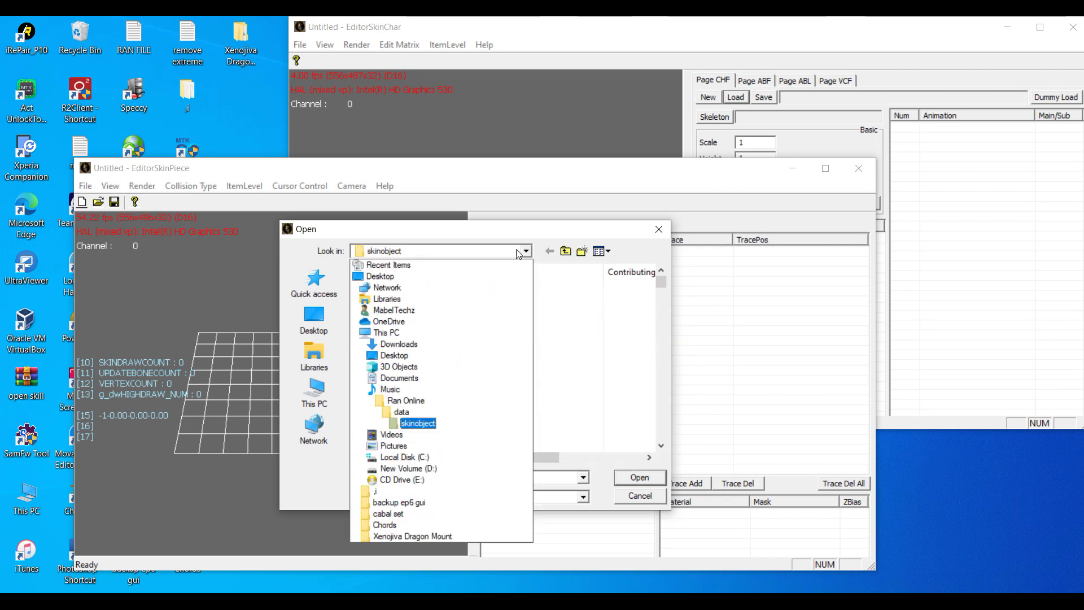
left_click(580, 229)
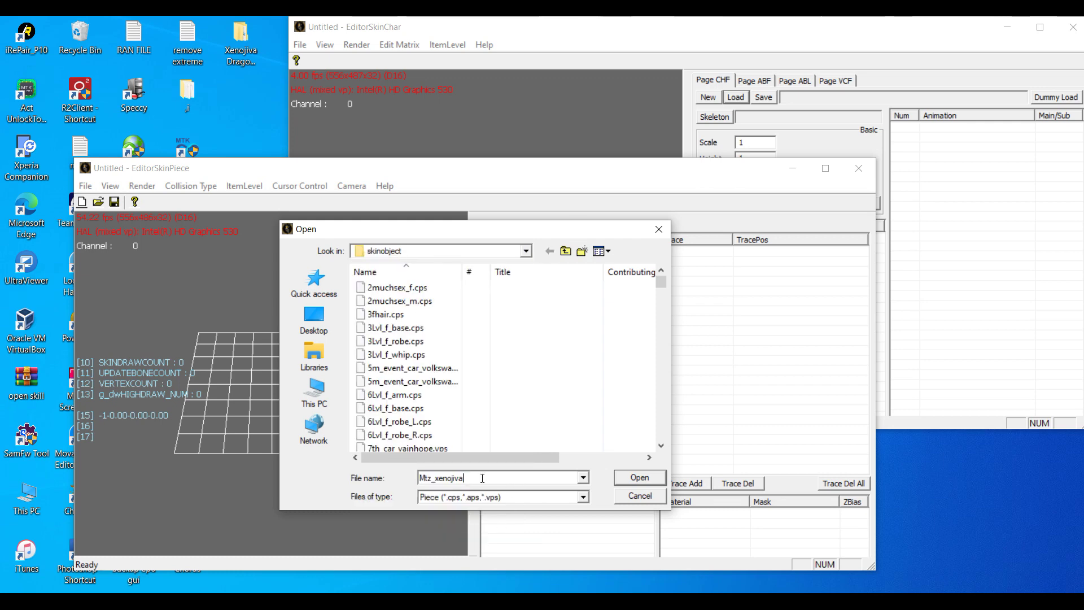
key("BackSpace")
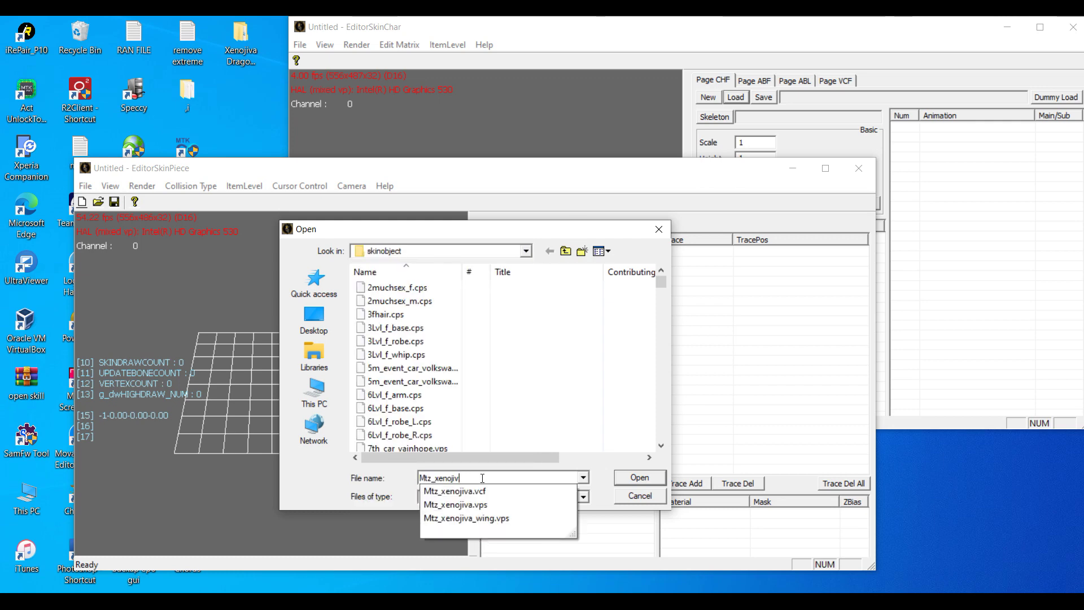
left_click(493, 505)
left_click(624, 480)
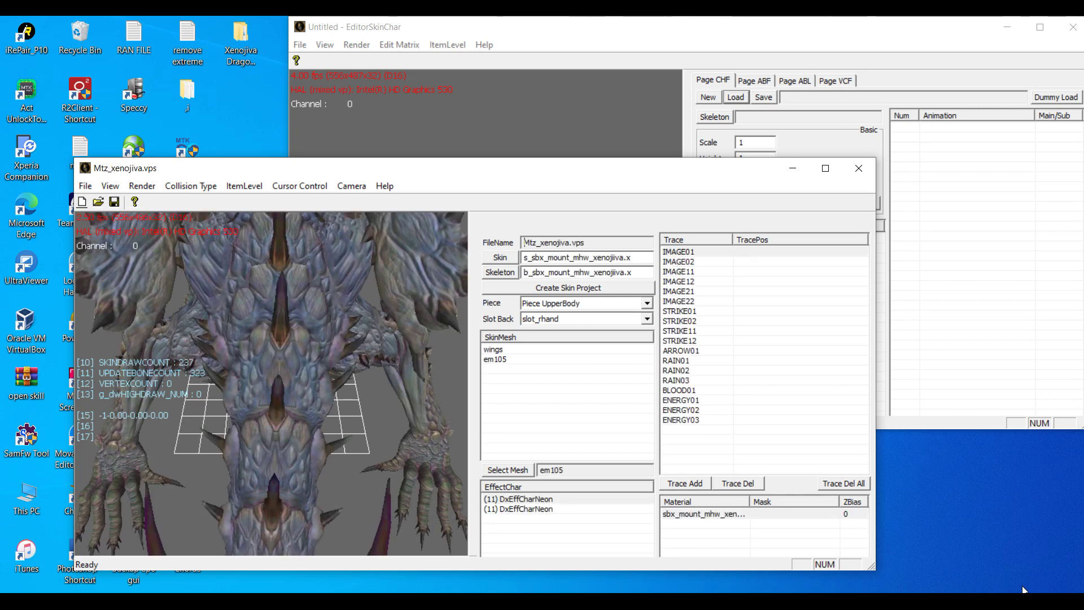
scroll(303, 411, "down", 5)
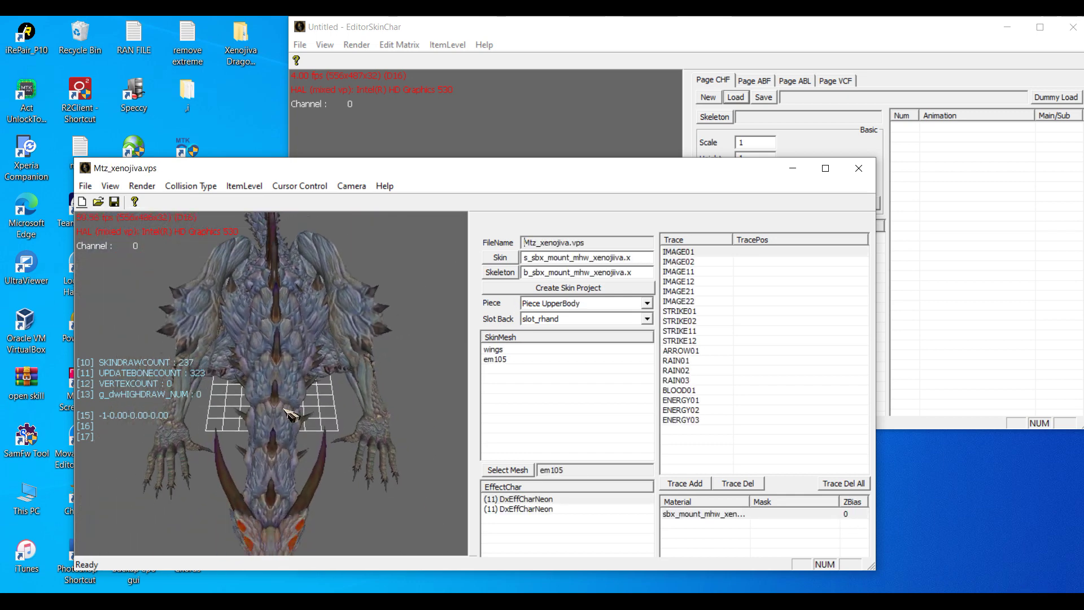
scroll(281, 441, "down", 1)
Load the vehicle container Mtz_xenojiva.vcf in EditorSkinChar and maximise the editor window
left_click(462, 33)
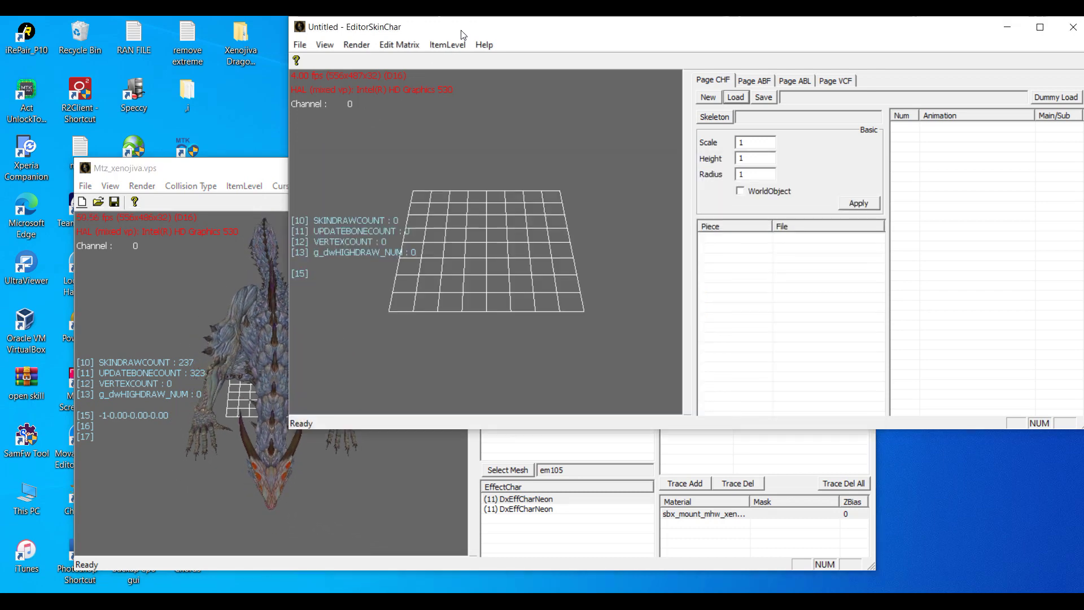
left_click(829, 82)
left_click(735, 97)
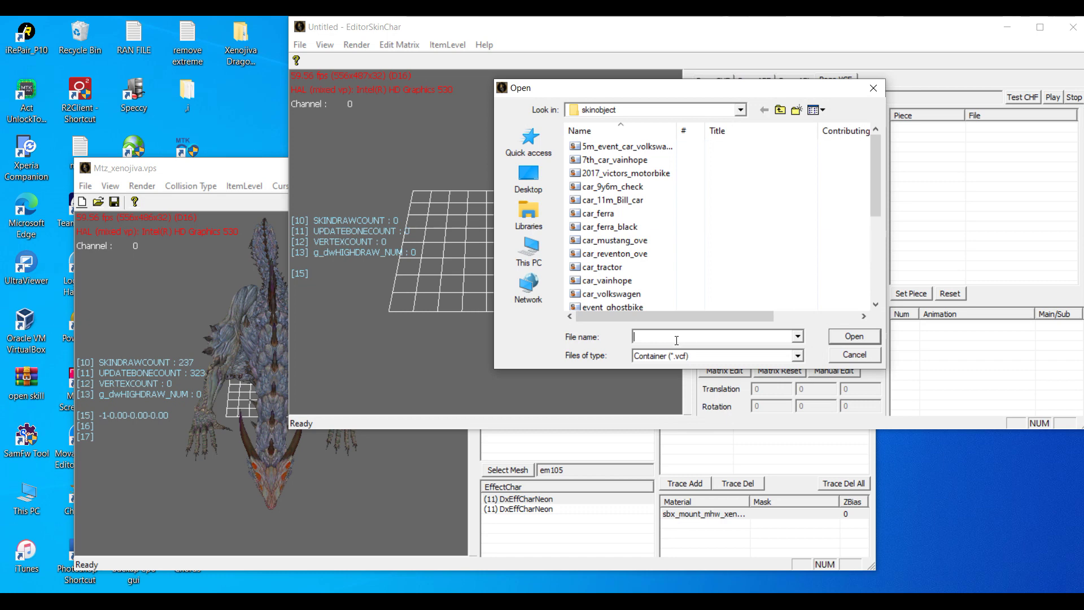
right_click(677, 340)
left_click(710, 403)
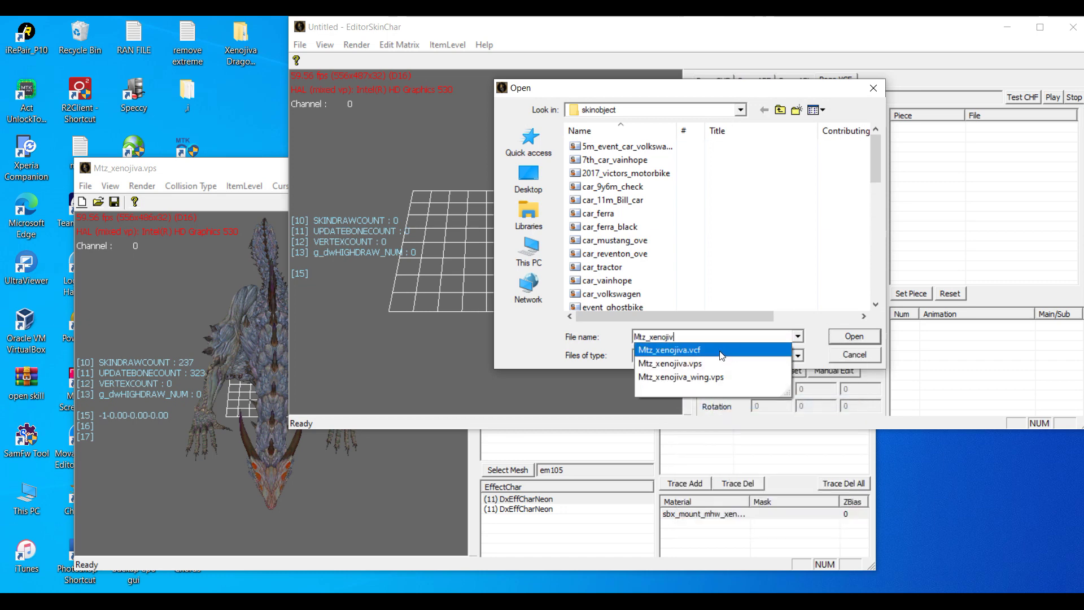
left_click(722, 356)
left_click(854, 337)
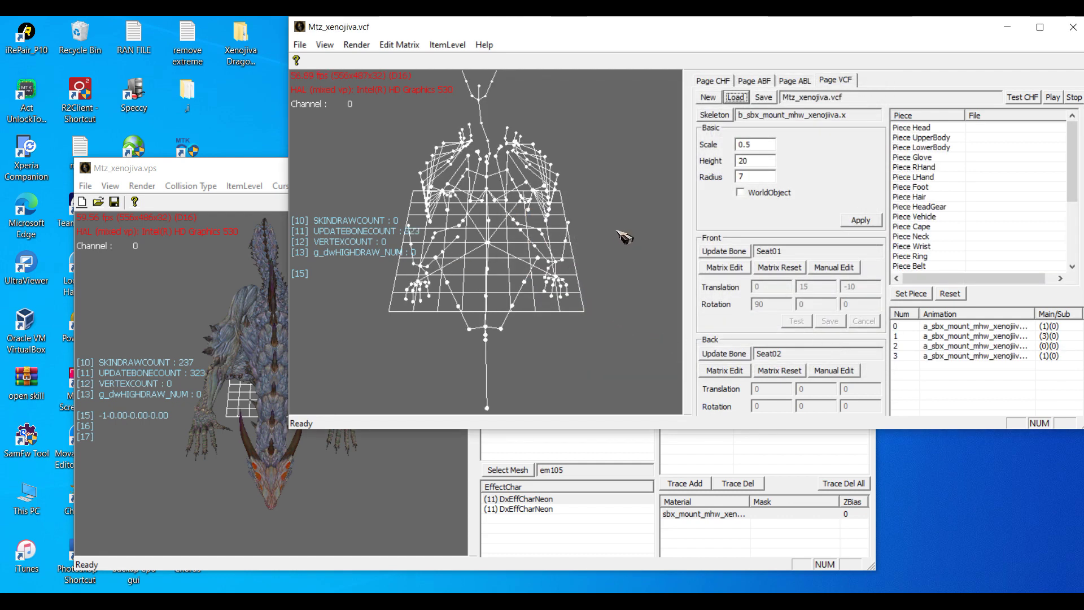
left_click_drag(774, 28, 698, 40)
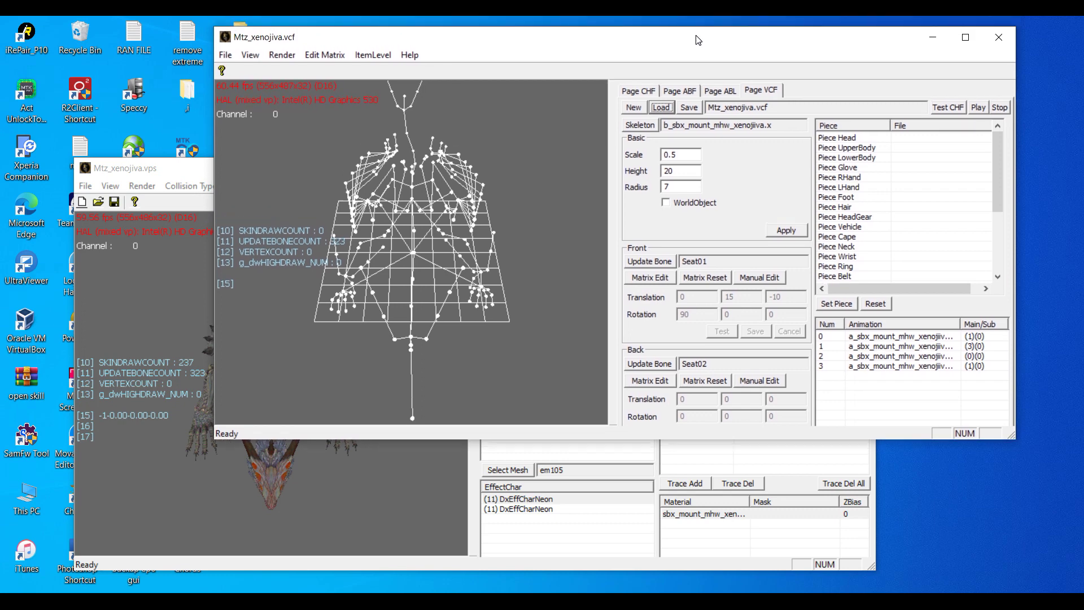
left_click(965, 37)
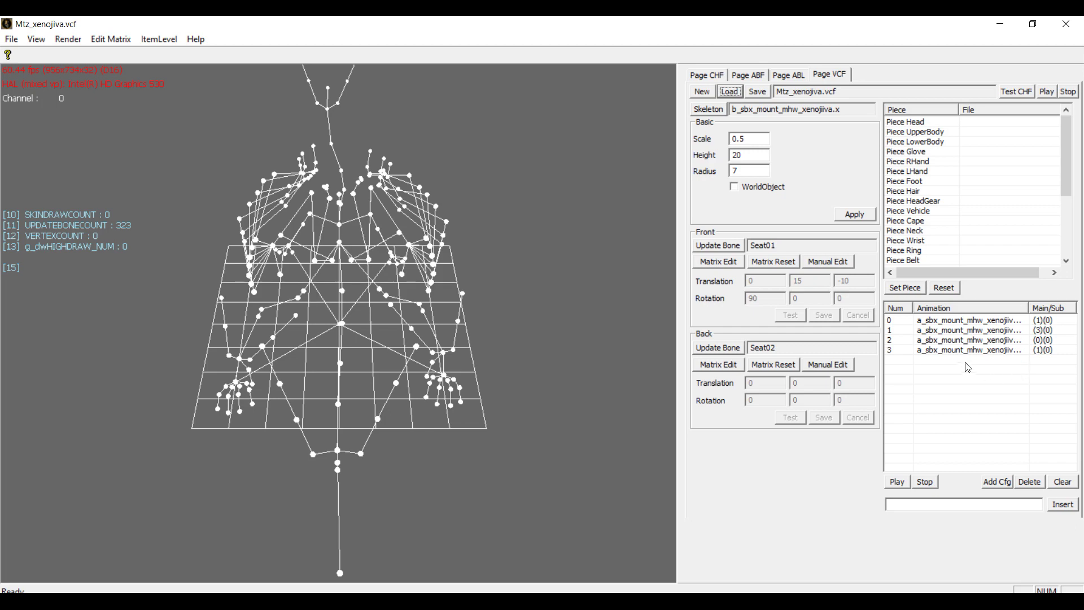
Preview each of the four mount animations, numbers 0 to 3, on the loaded skeleton
double_click(950, 323)
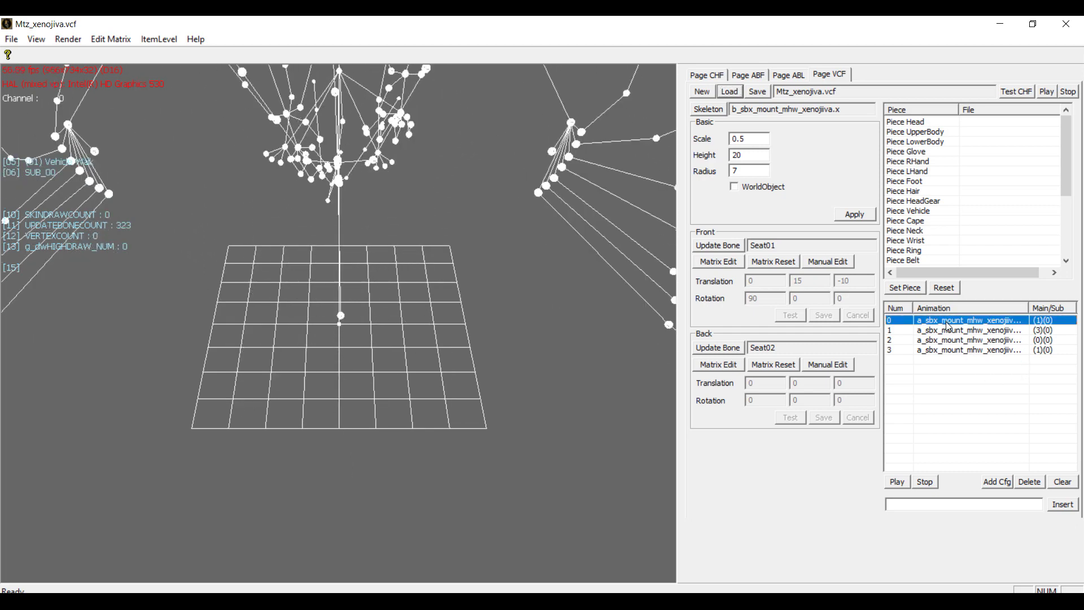
double_click(953, 334)
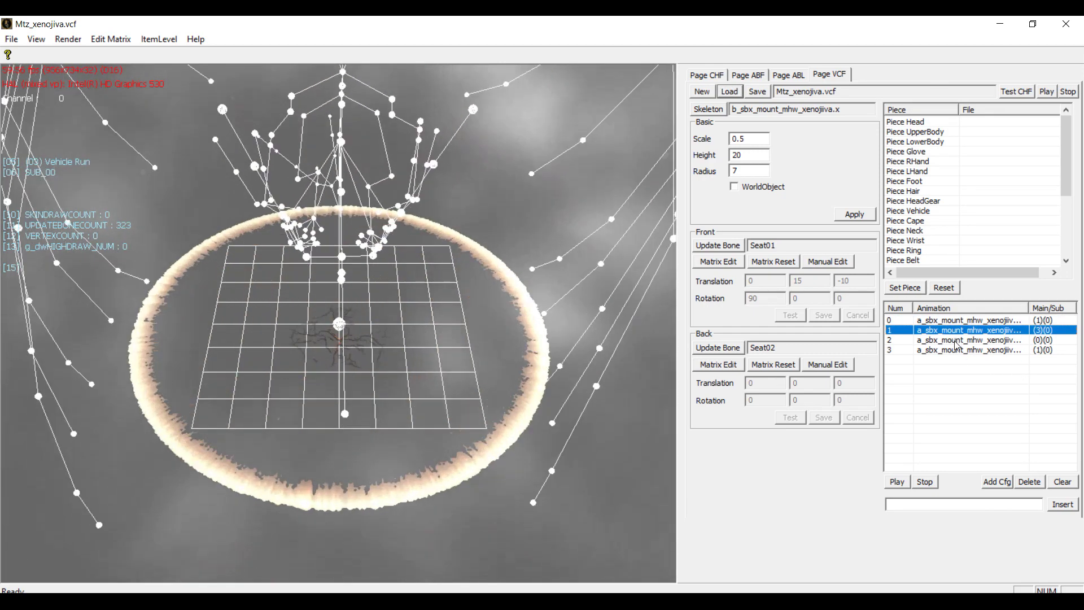
double_click(955, 342)
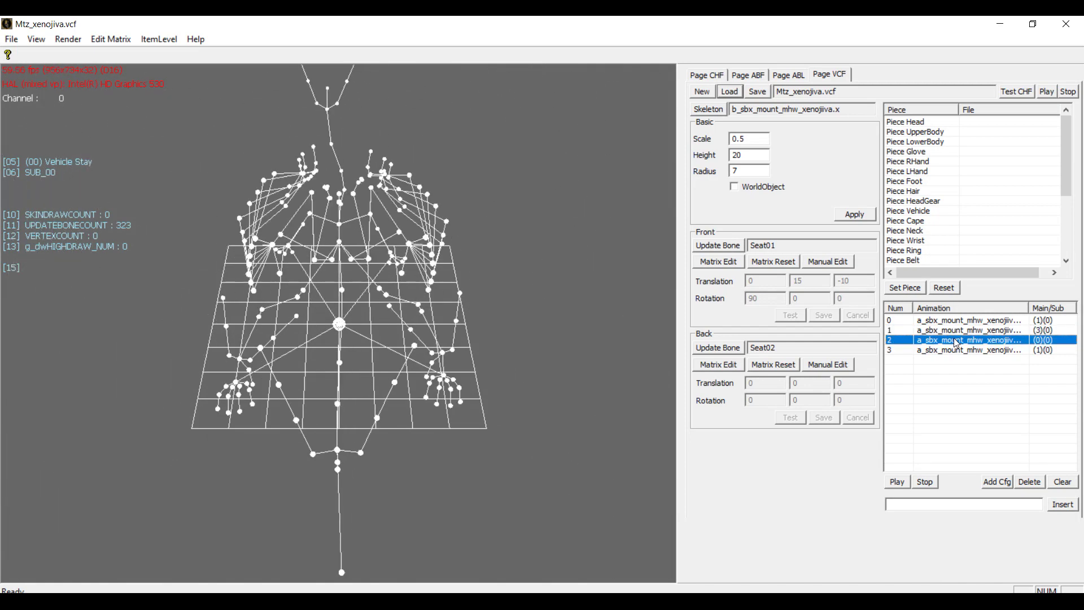
double_click(962, 351)
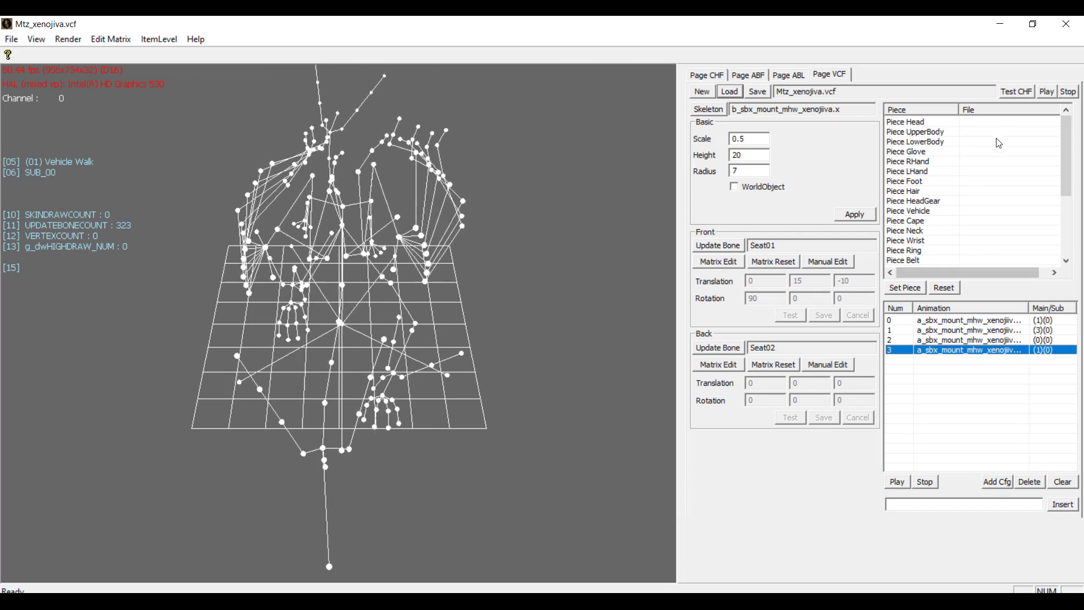
Start setting a piece for the vehicle container, and copy the file name Mtz_xenojiva from the mod's skinobject folder
left_click(905, 287)
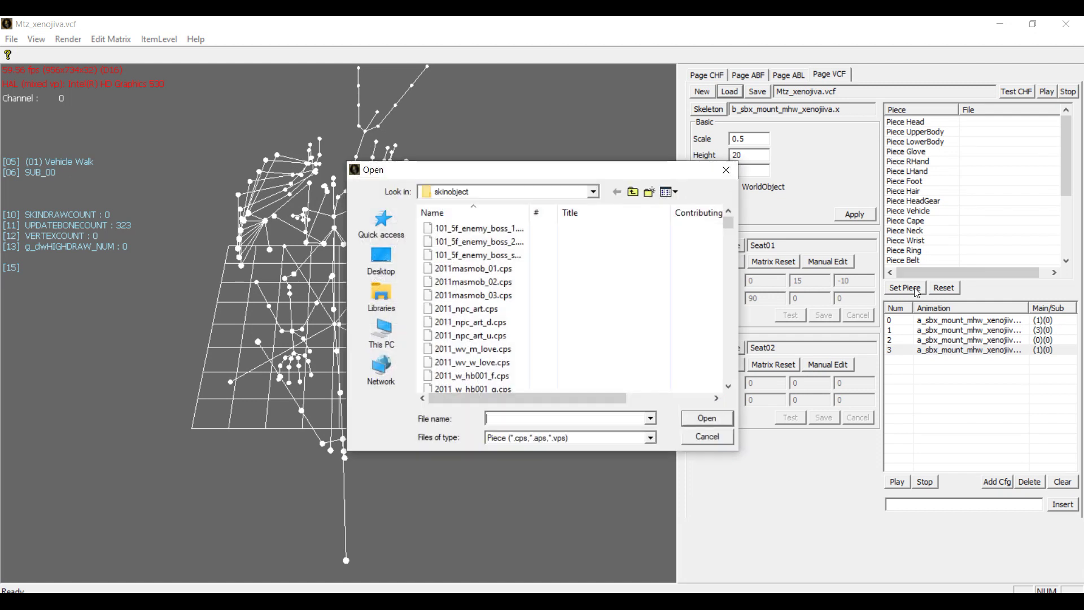
right_click(586, 424)
left_click(627, 290)
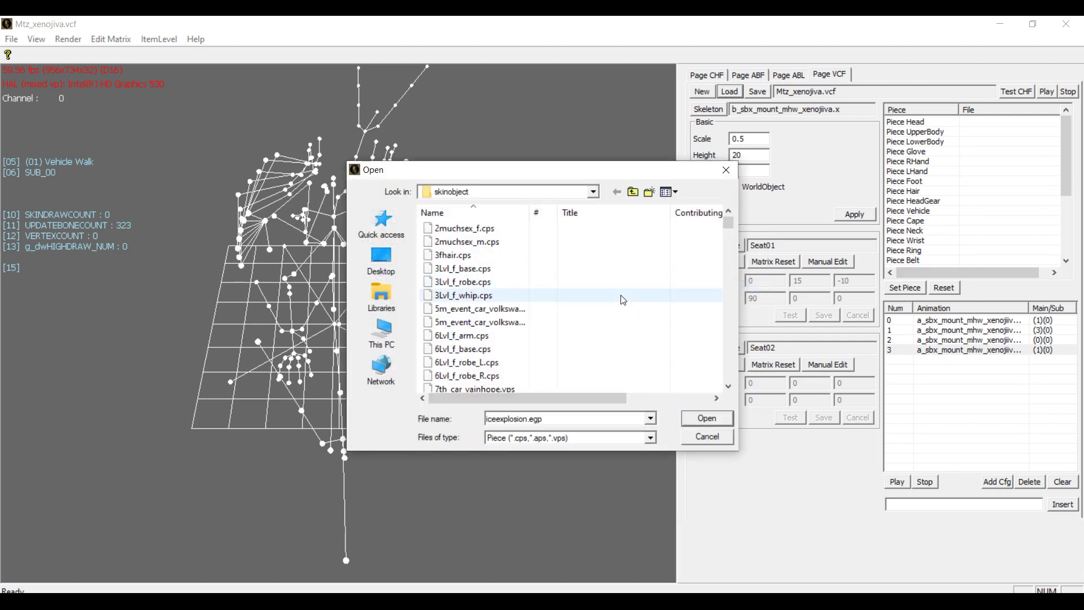
left_click(326, 592)
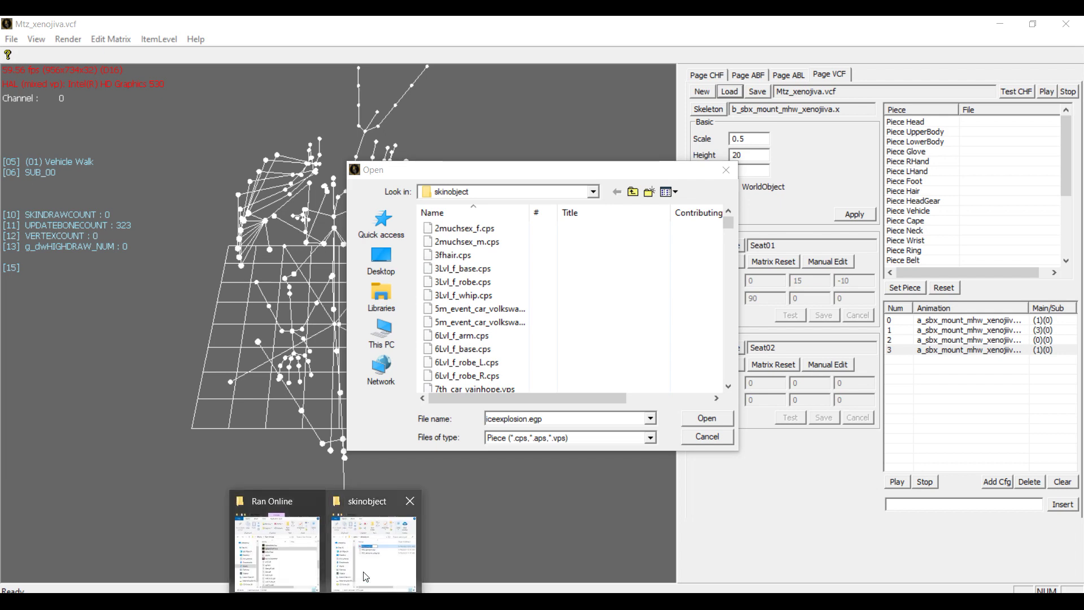
left_click(366, 577)
right_click(417, 247)
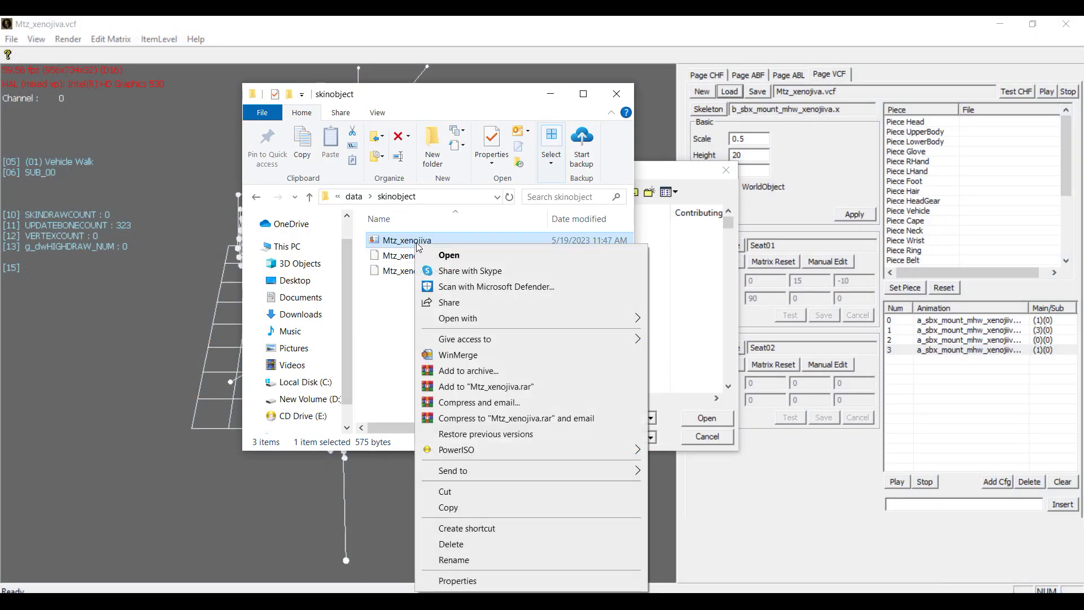
left_click(455, 559)
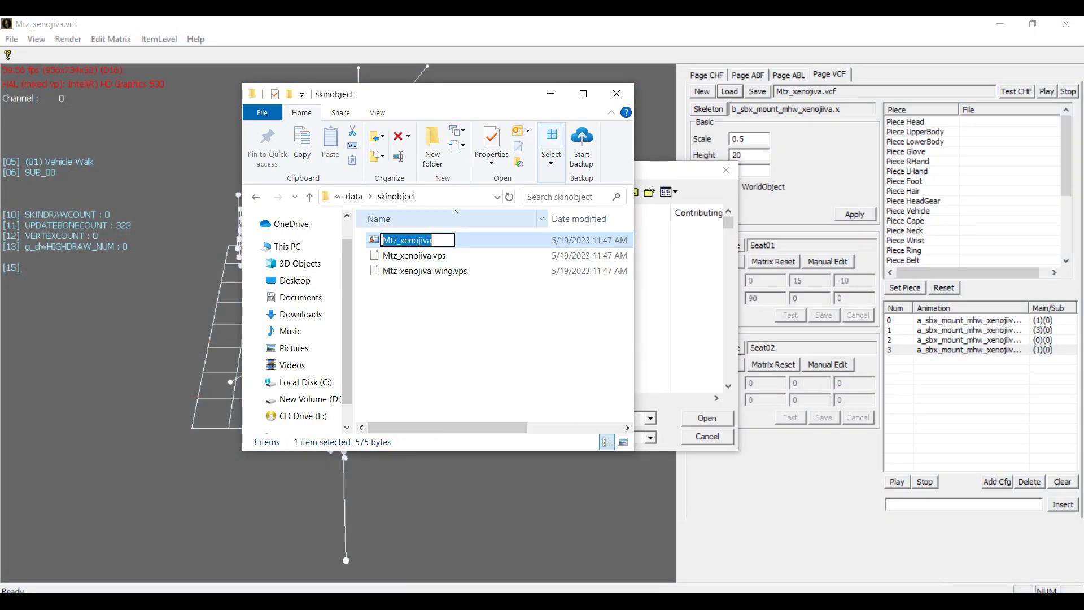
right_click(415, 243)
left_click(444, 281)
left_click(678, 414)
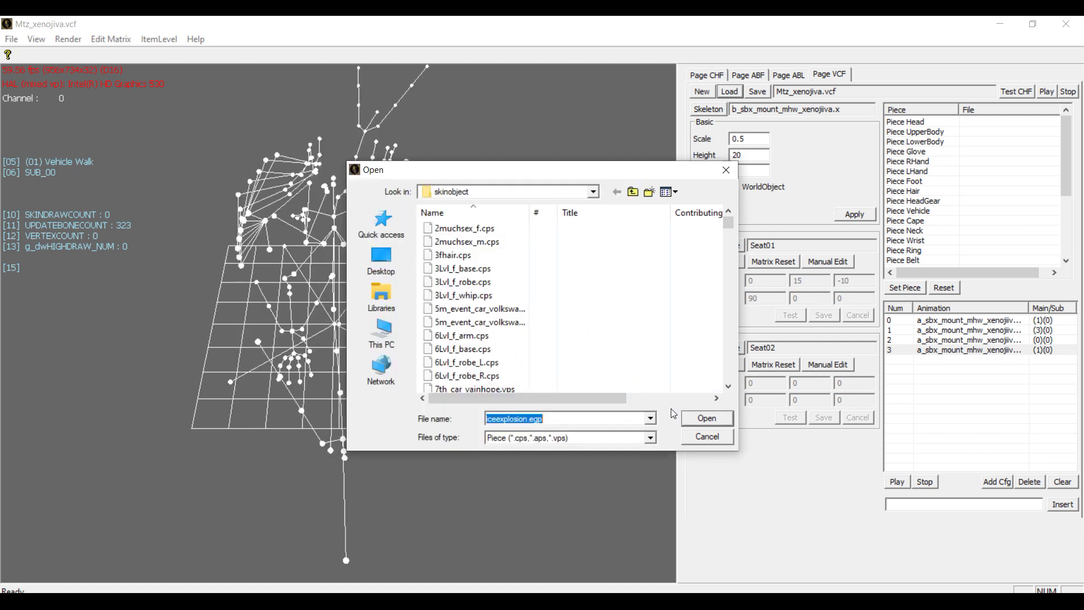
Set Mtz_xenojiva.vps as the container's upper body piece
right_click(535, 418)
left_click(562, 281)
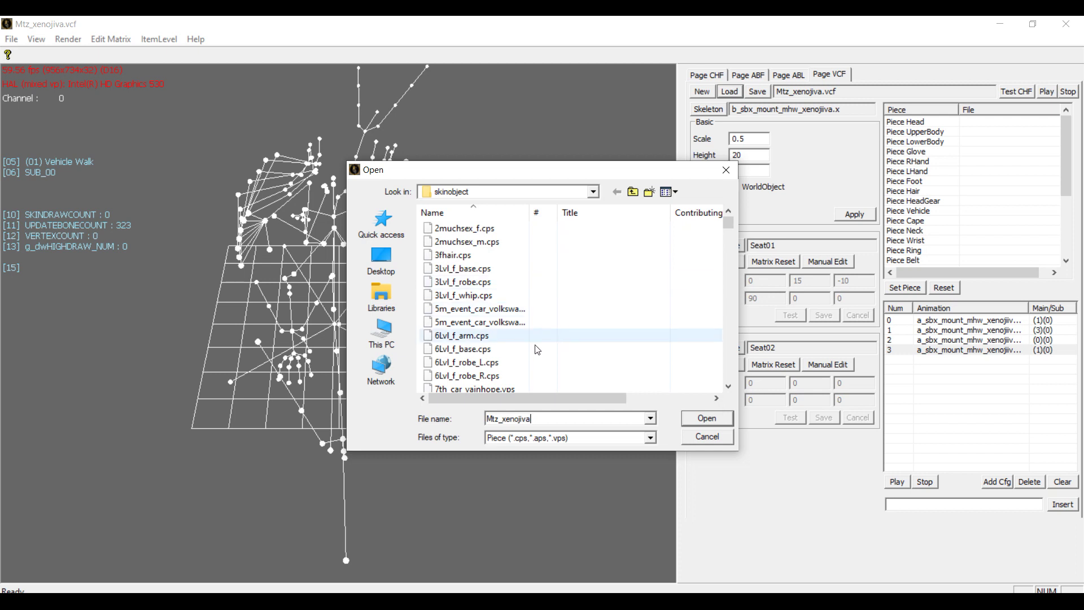
key("BackSpace")
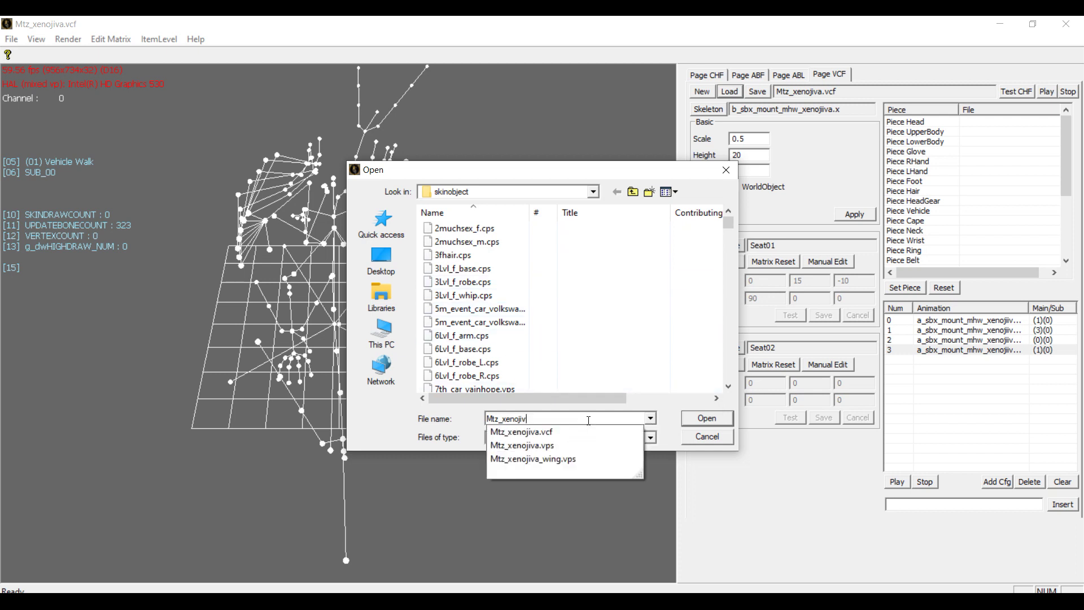
left_click(571, 452)
left_click(689, 417)
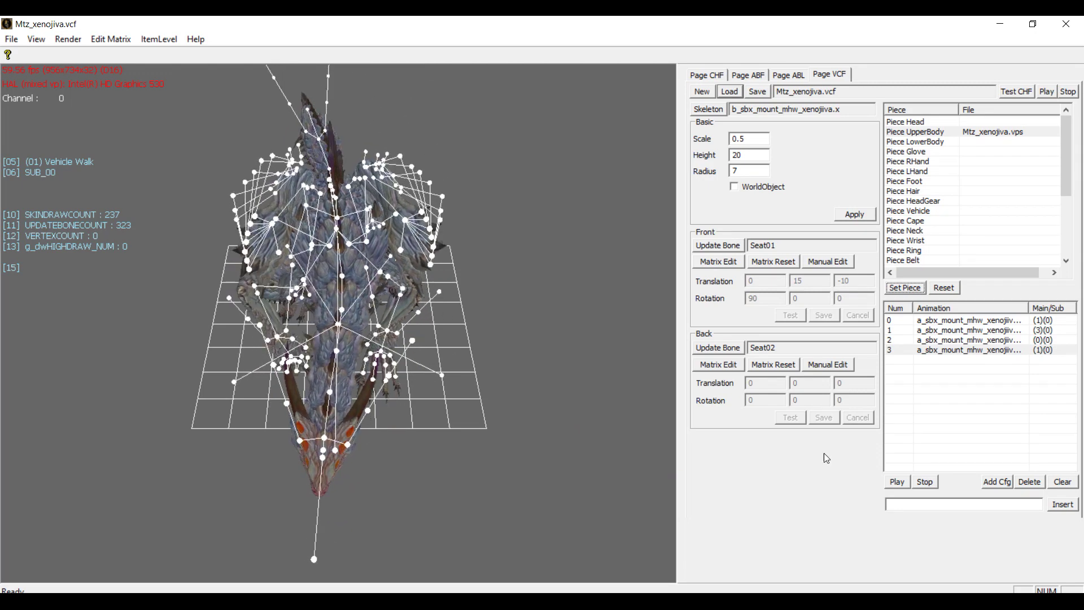
Set Mtz_xenojiva_wing.vps as the container's lower body piece
left_click(905, 288)
scroll(616, 380, "down", 5)
right_click(567, 421)
left_click(596, 288)
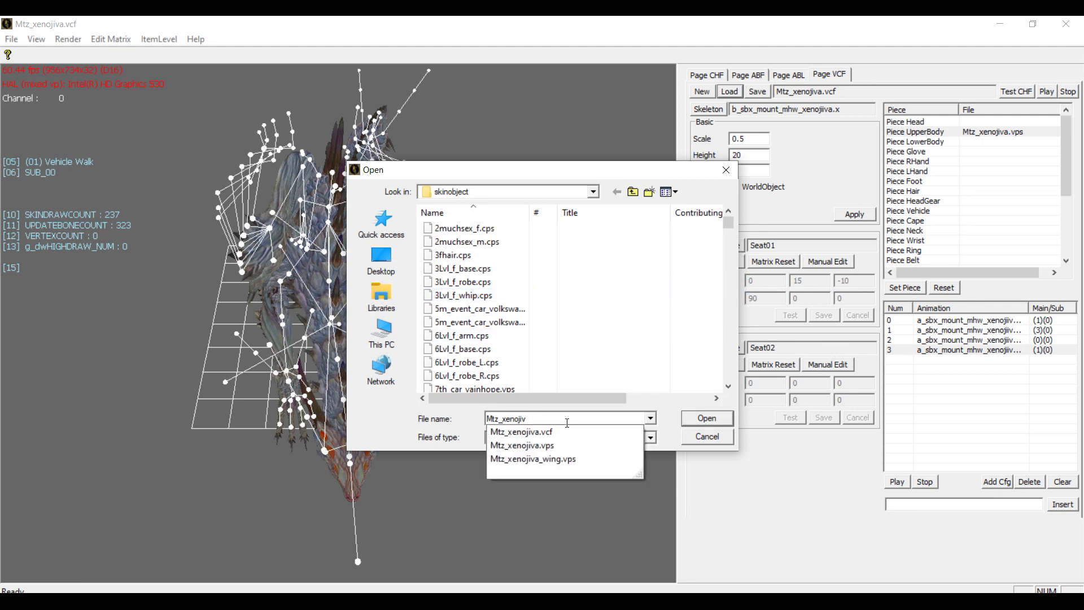
left_click(561, 460)
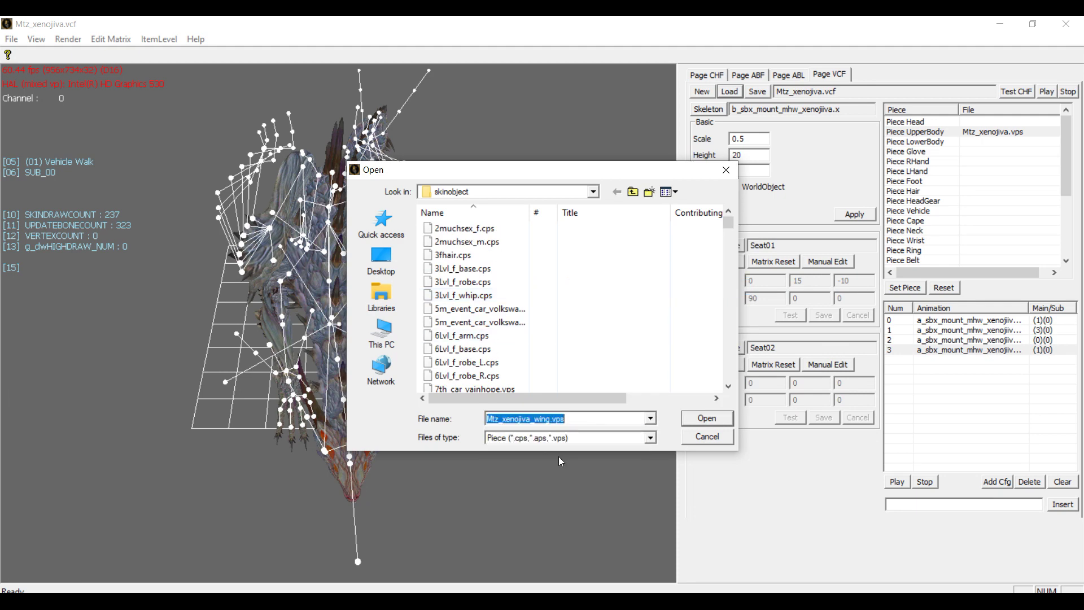
left_click(705, 419)
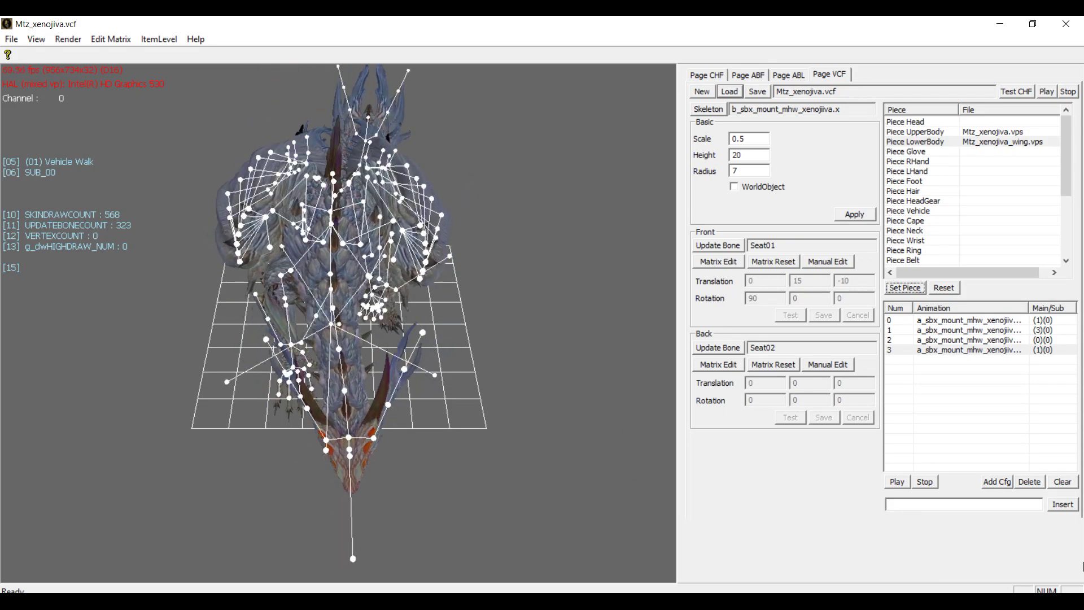
Preview animation 1 with the pieces attached, and save the container over the existing Mtz_xenojiva.vcf in skinobject
double_click(960, 332)
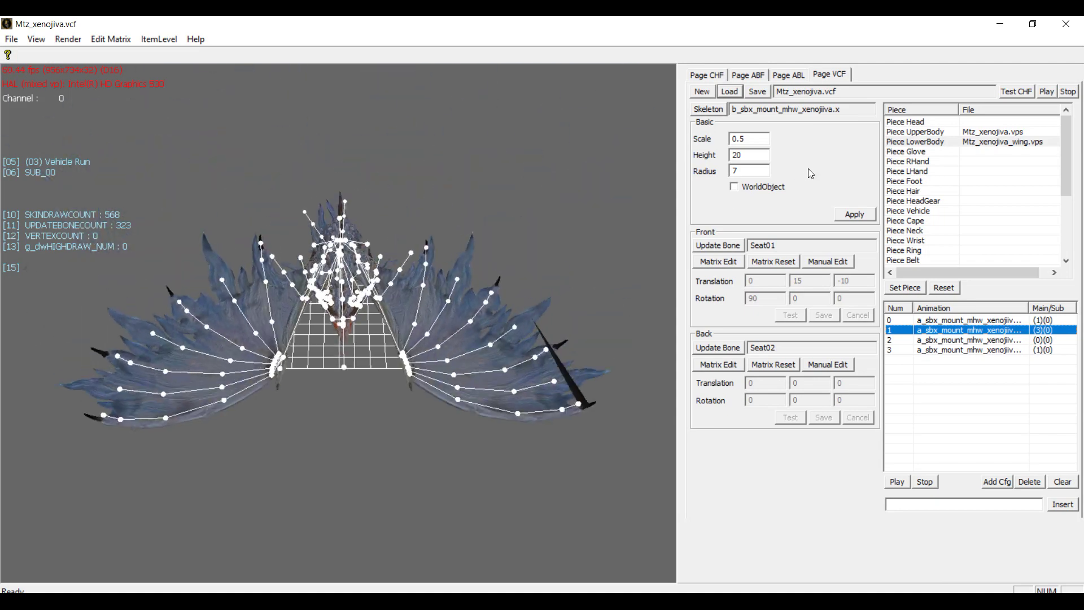
left_click(757, 91)
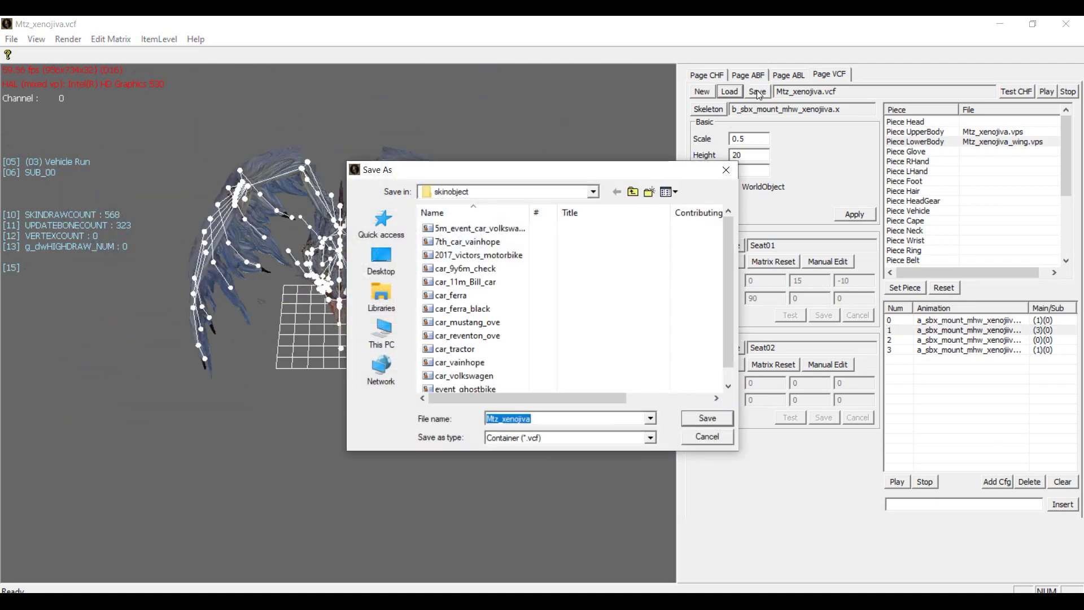
left_click(594, 192)
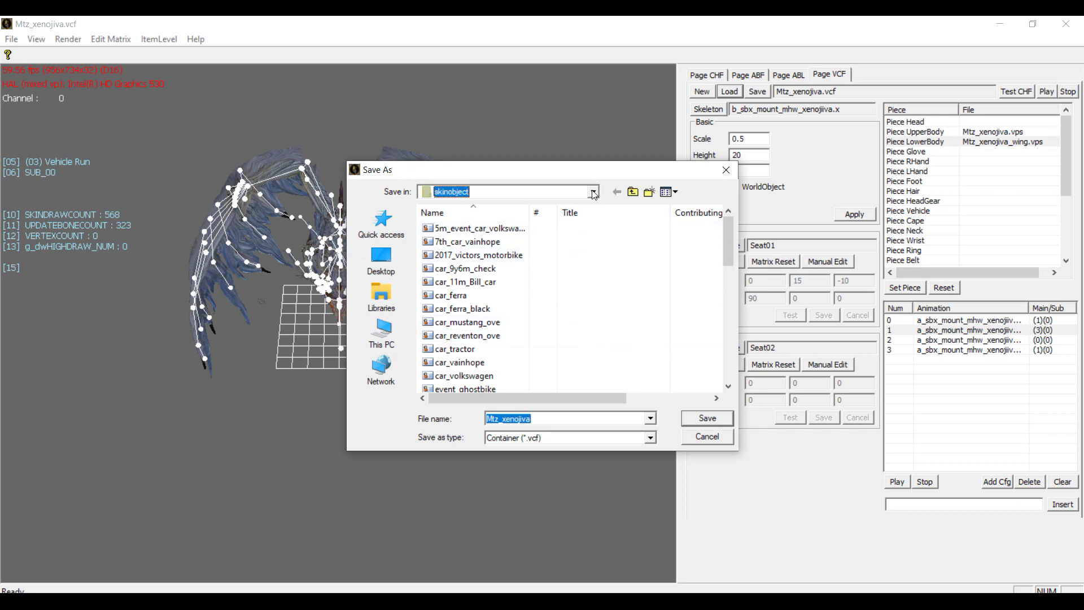
left_click(594, 192)
left_click(700, 421)
left_click(587, 318)
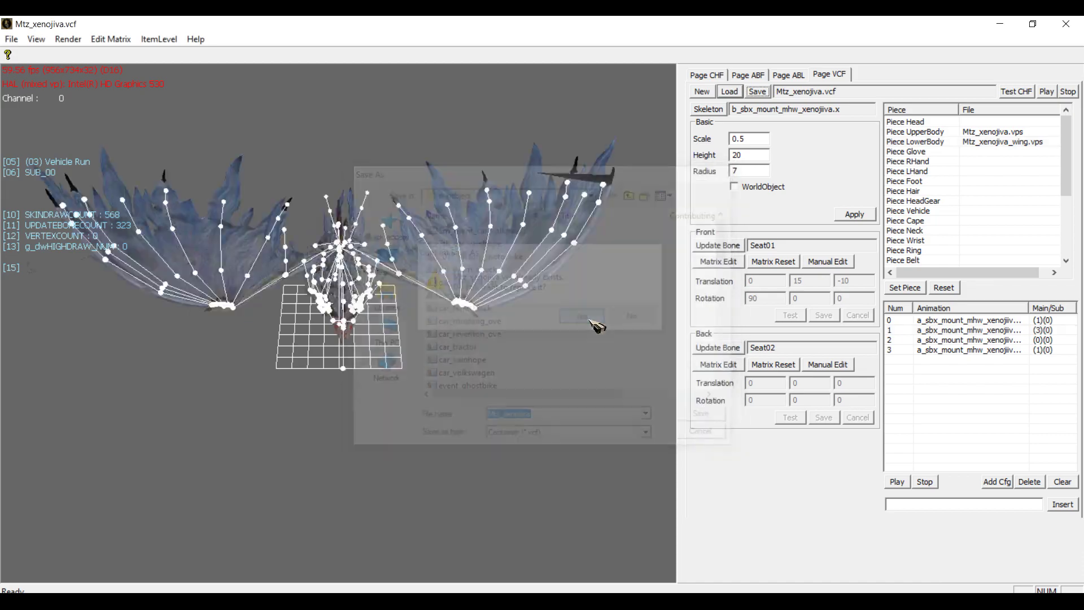
Minimise both skin editor windows and close the mod's skinobject folder window
left_click(1000, 24)
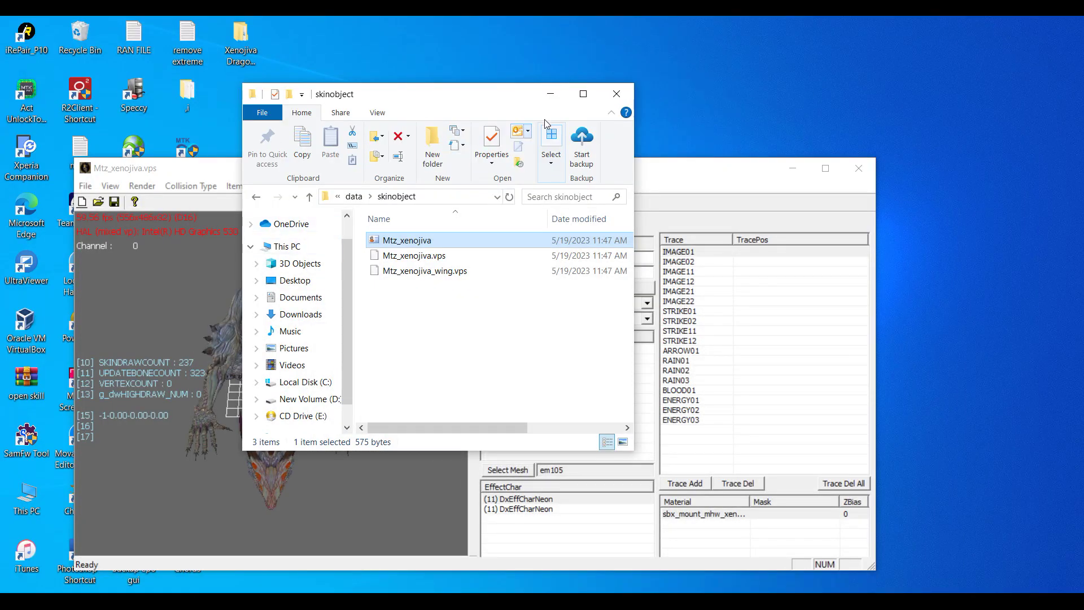
left_click(616, 96)
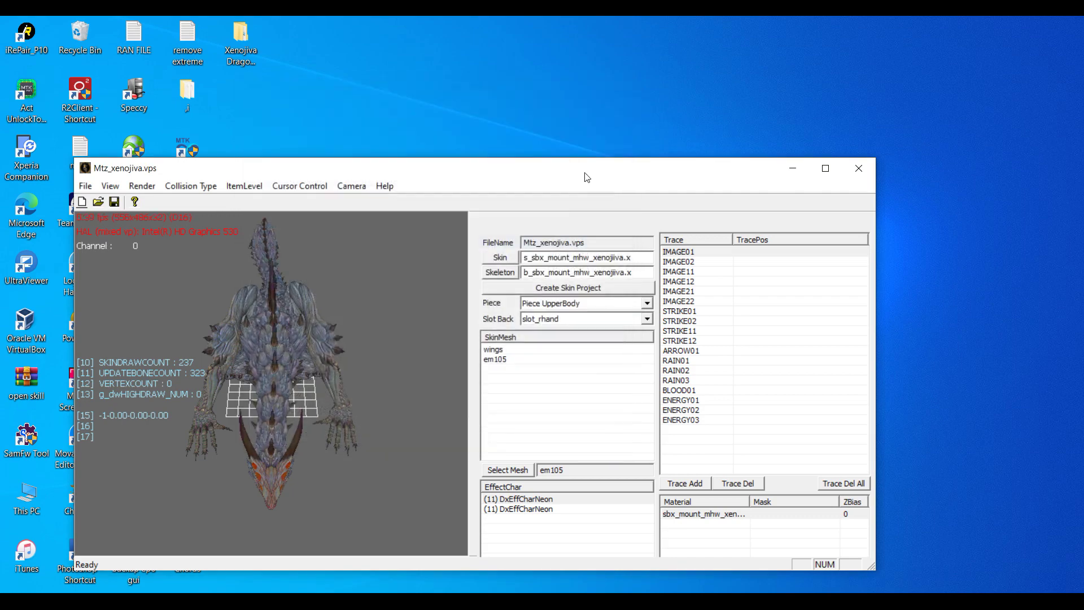
left_click(793, 168)
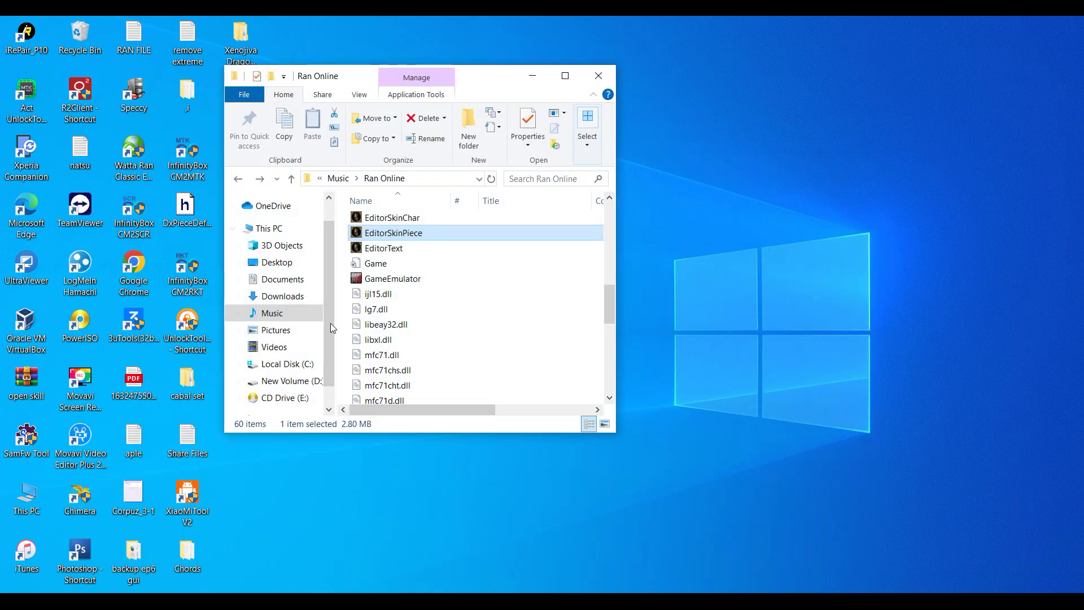
Launch EditorItem from the Ran Online folder and load item.isf from the glogic folder
scroll(431, 293, "up", 4)
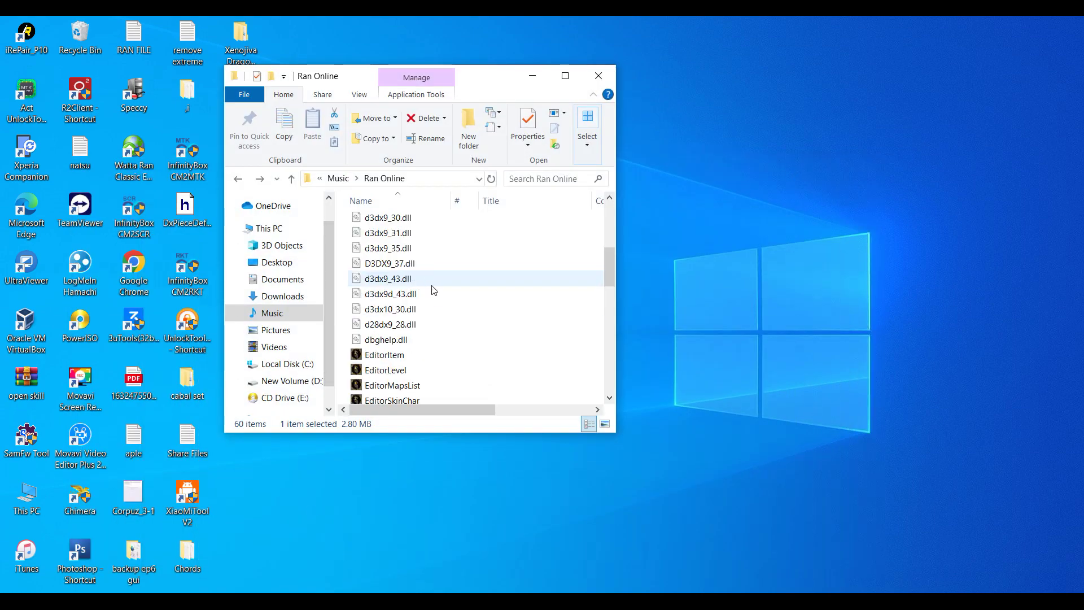
left_click(410, 358)
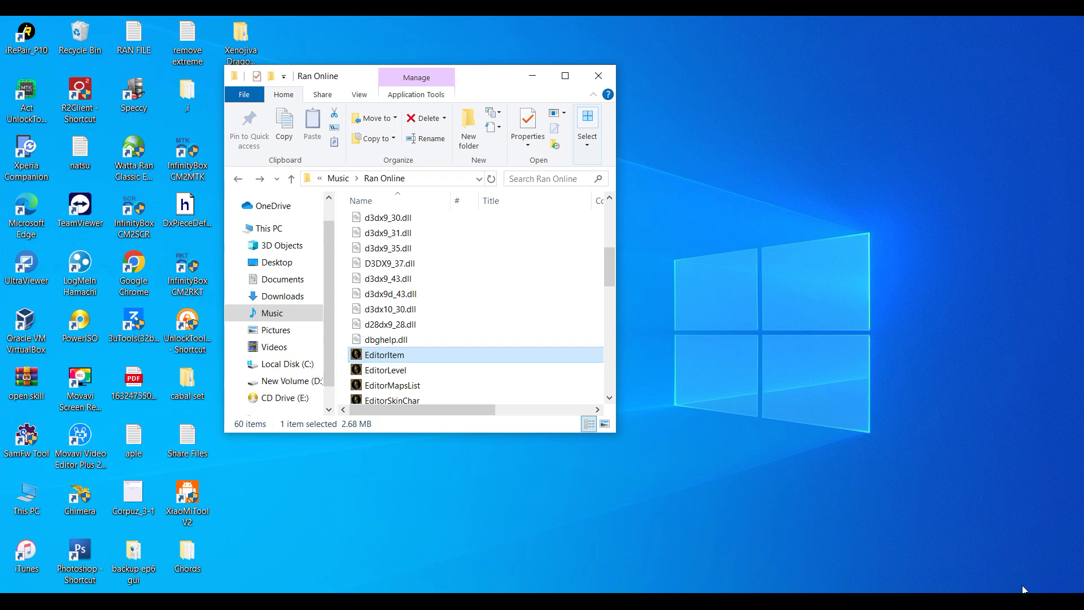
key("Return")
left_click(89, 74)
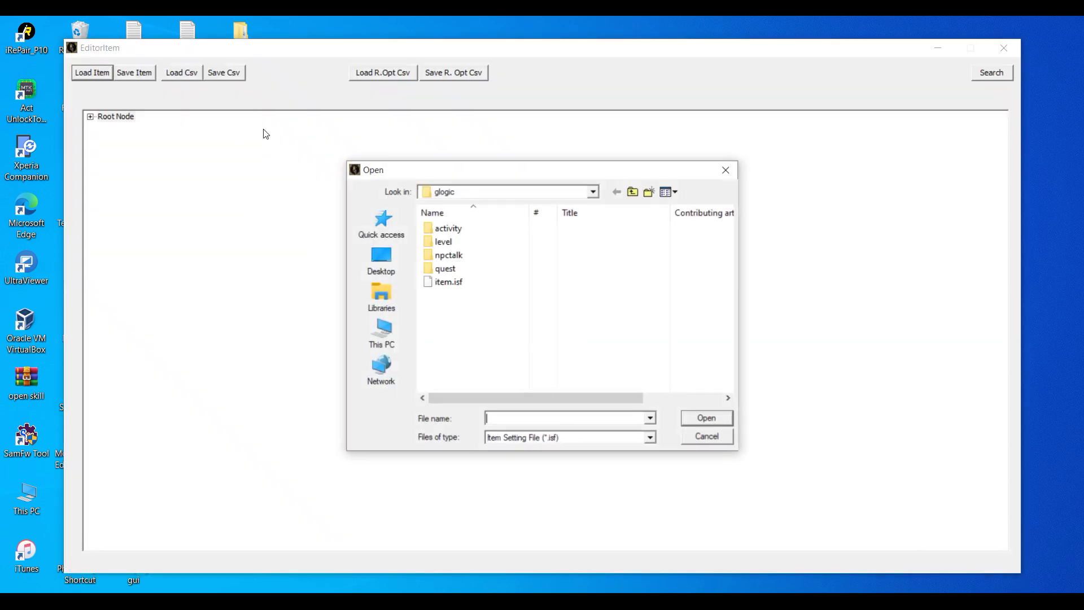
left_click(593, 192)
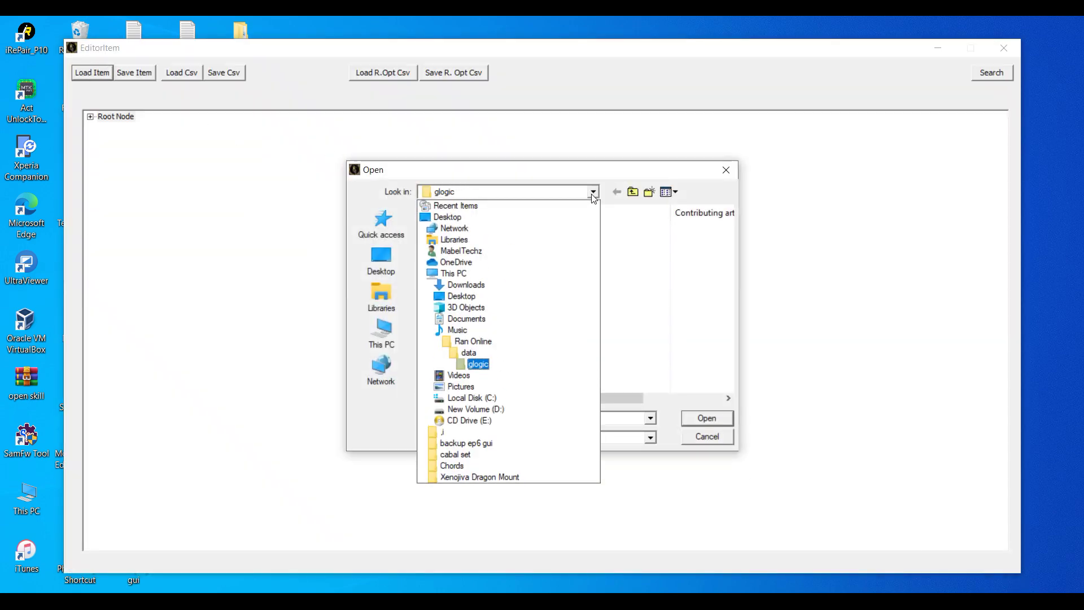
left_click(592, 192)
double_click(456, 285)
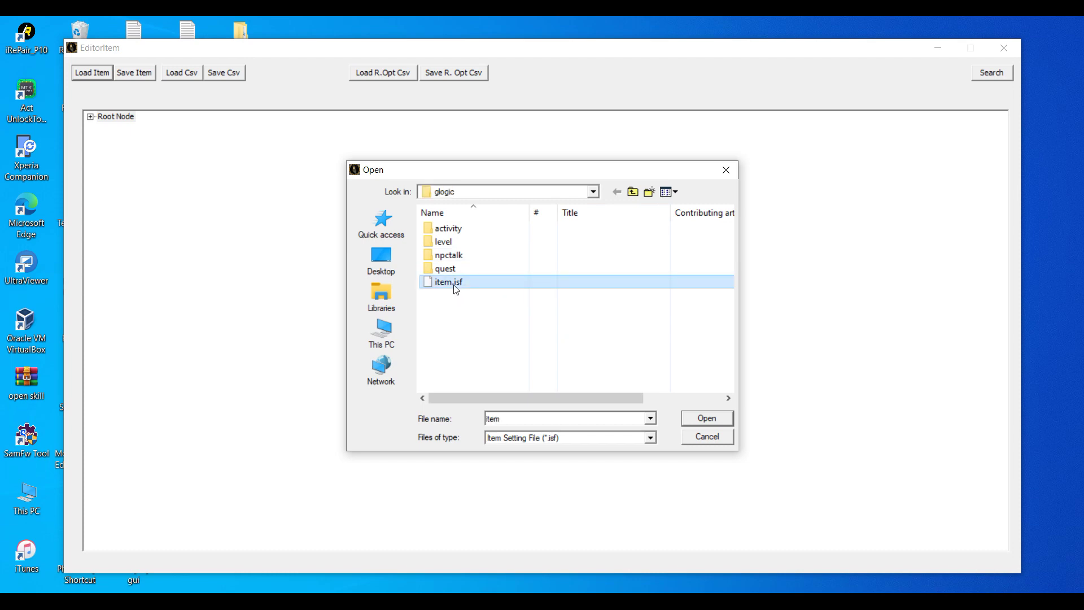
Duplicate the Kirin Mount Perma item (0007/0046) as a new entry in the Ingame Item Mall group
left_click(90, 119)
left_click(91, 117)
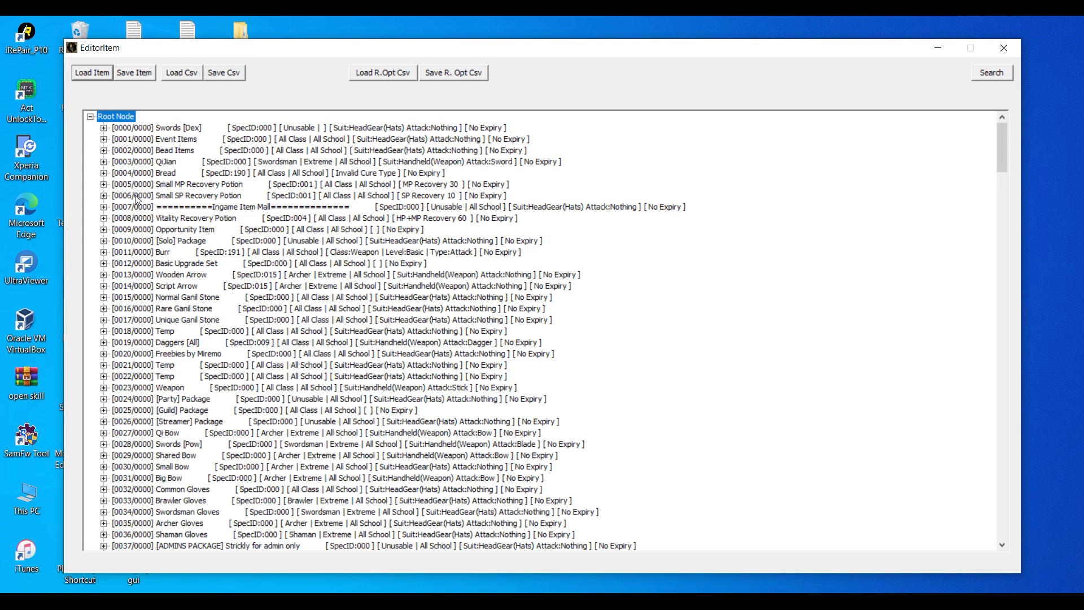
left_click(104, 207)
scroll(215, 342, "down", 8)
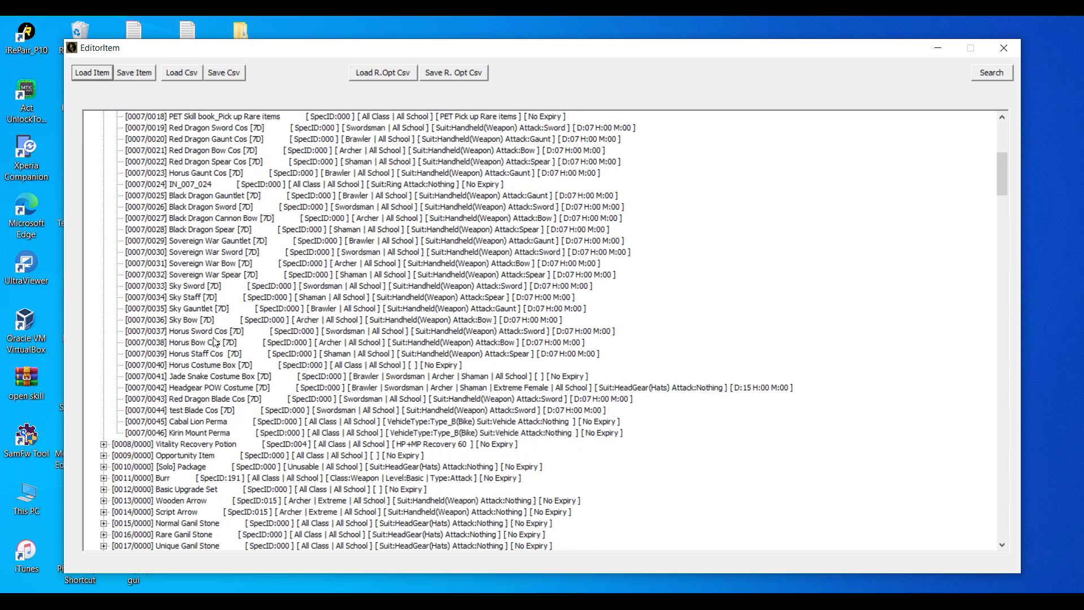
right_click(191, 368)
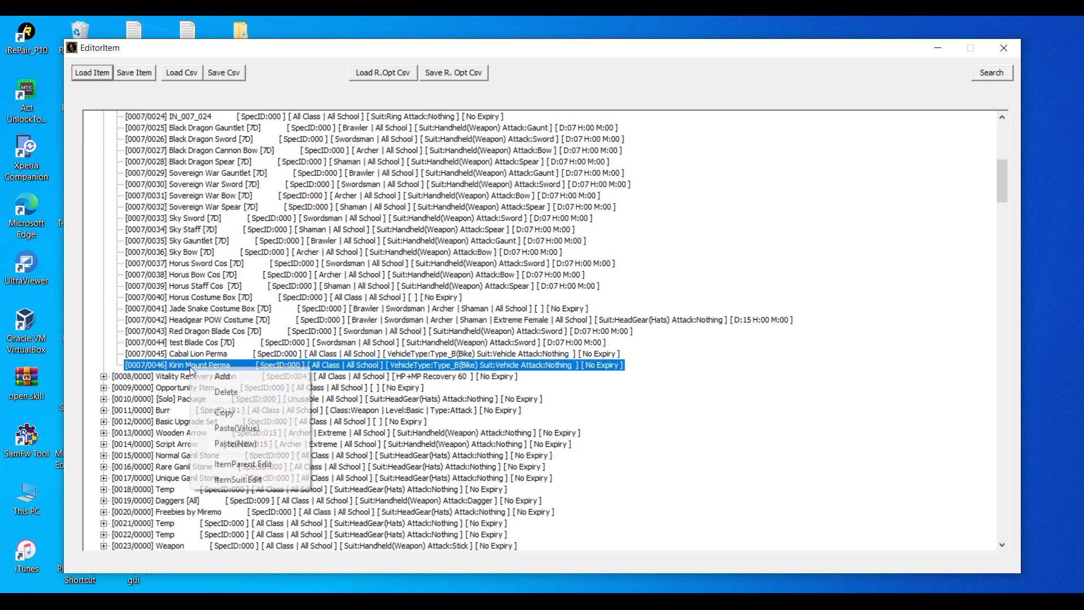
left_click(225, 412)
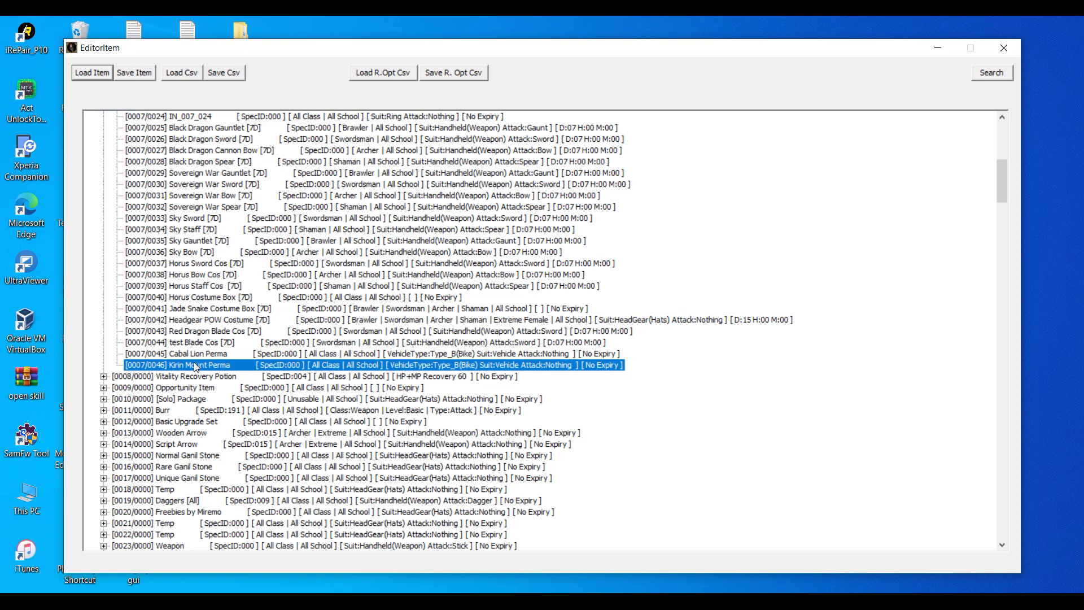
right_click(195, 366)
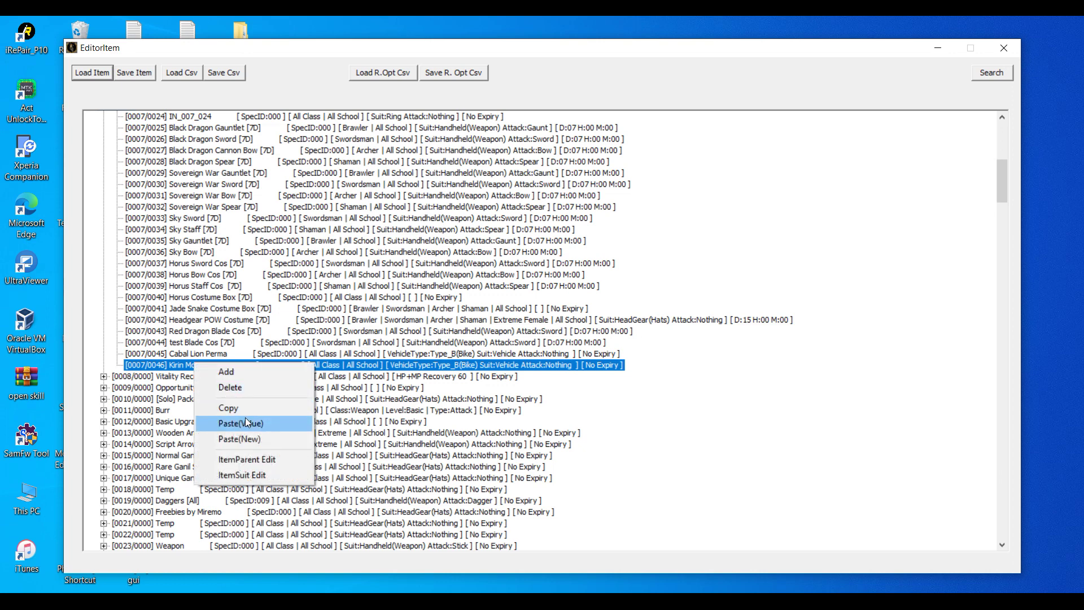
left_click(246, 440)
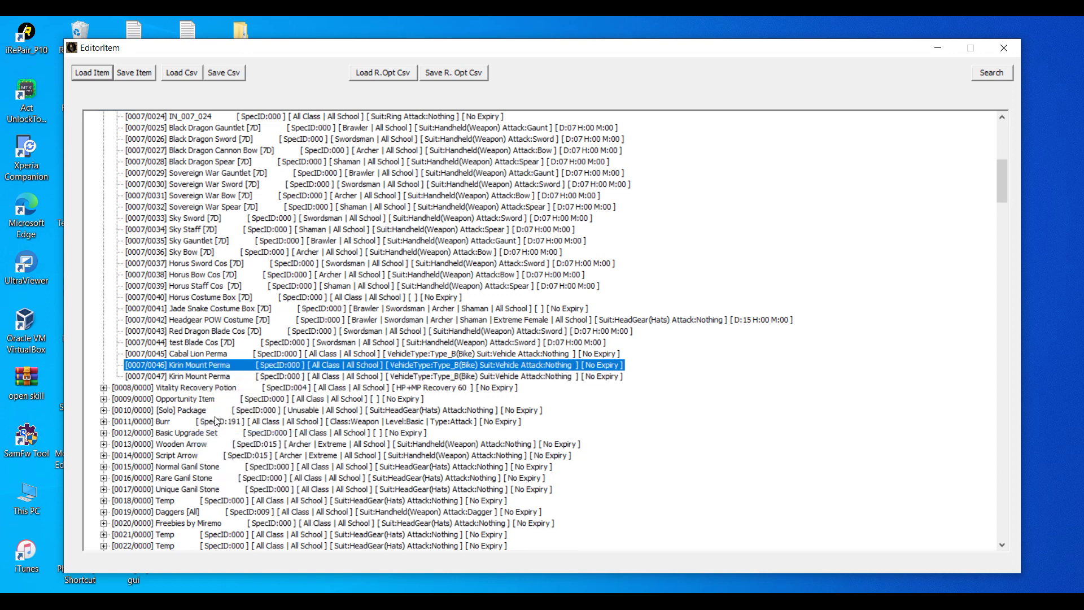
Open the duplicated item 0007/0047 for parent editing and rename it Xenojiva Mount Perma
left_click(197, 377)
right_click(198, 378)
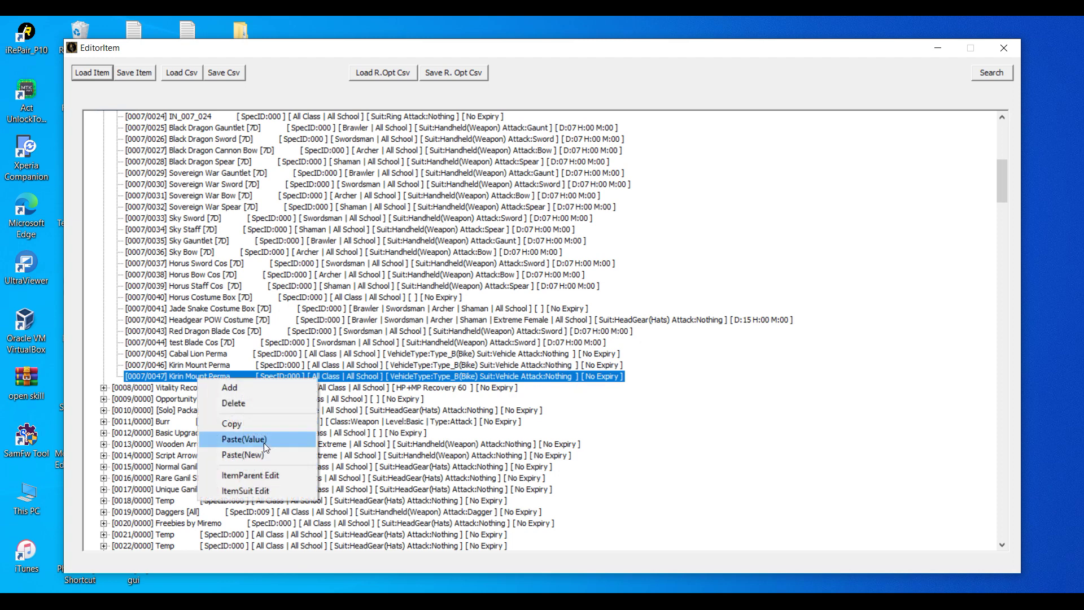
left_click(264, 470)
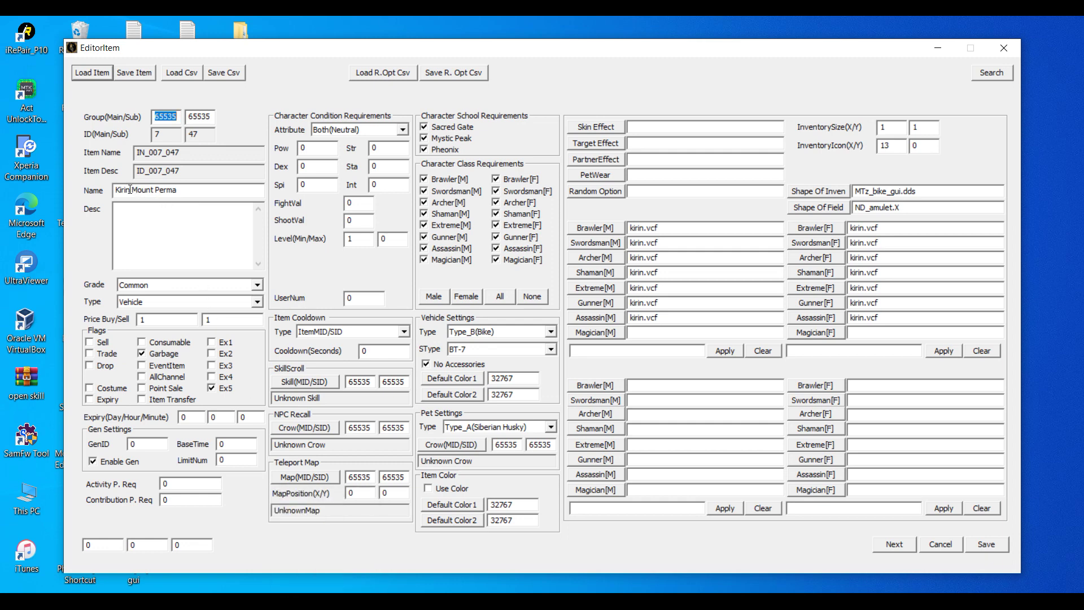
left_click_drag(130, 189, 104, 187)
left_click(1026, 581)
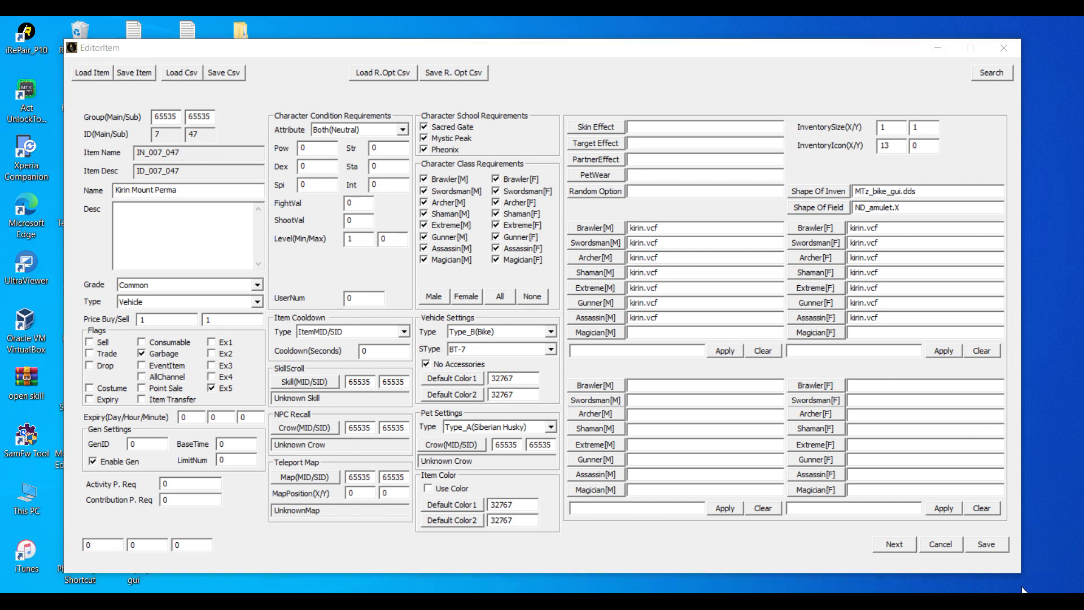
double_click(128, 189)
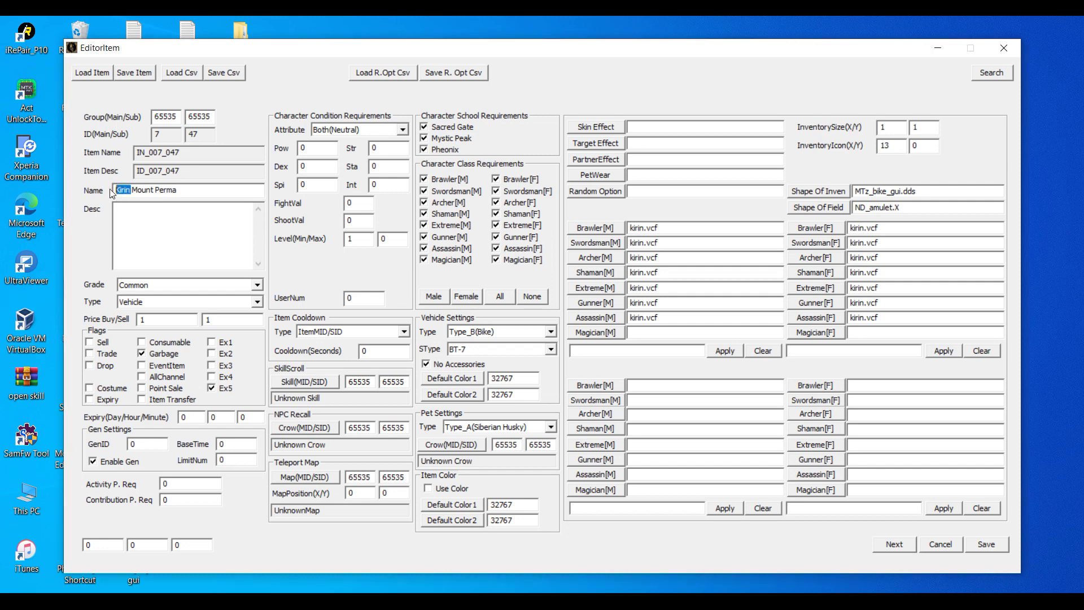
type("Xenojiva")
Assign Mtz_xenojiva.vcf from the skinobject folder as the male Brawler model of the Xenojiva mount item
left_click(593, 228)
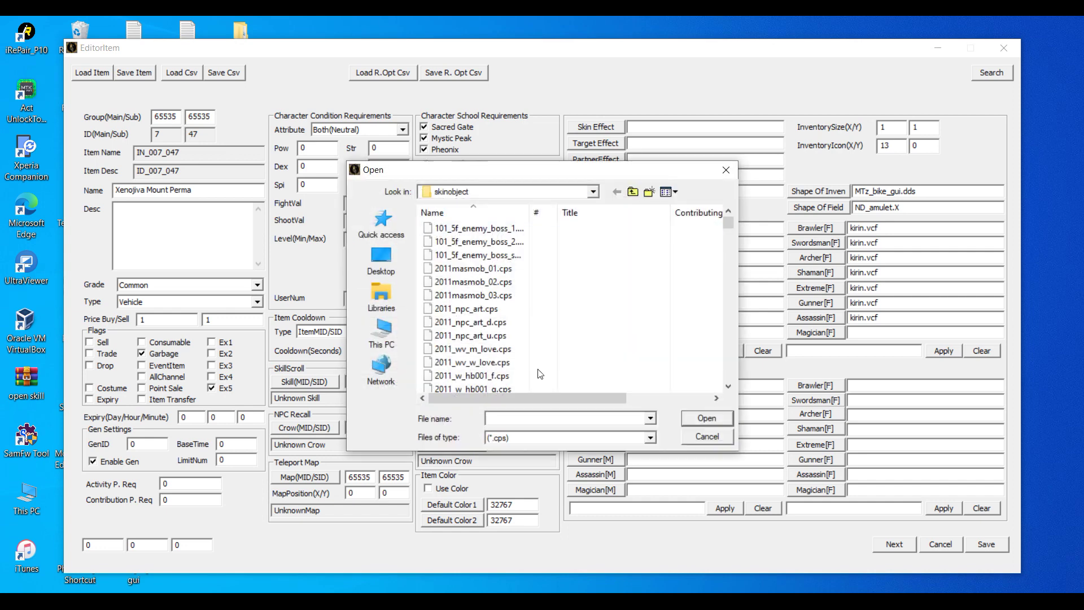
scroll(524, 412, "down", 5)
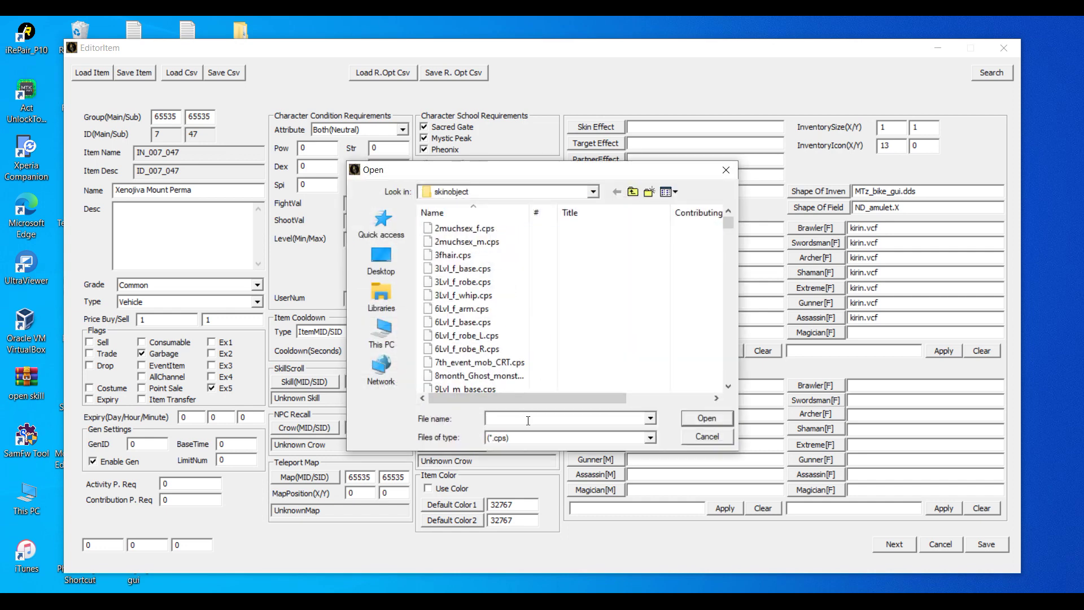
type("xe")
type("mtz")
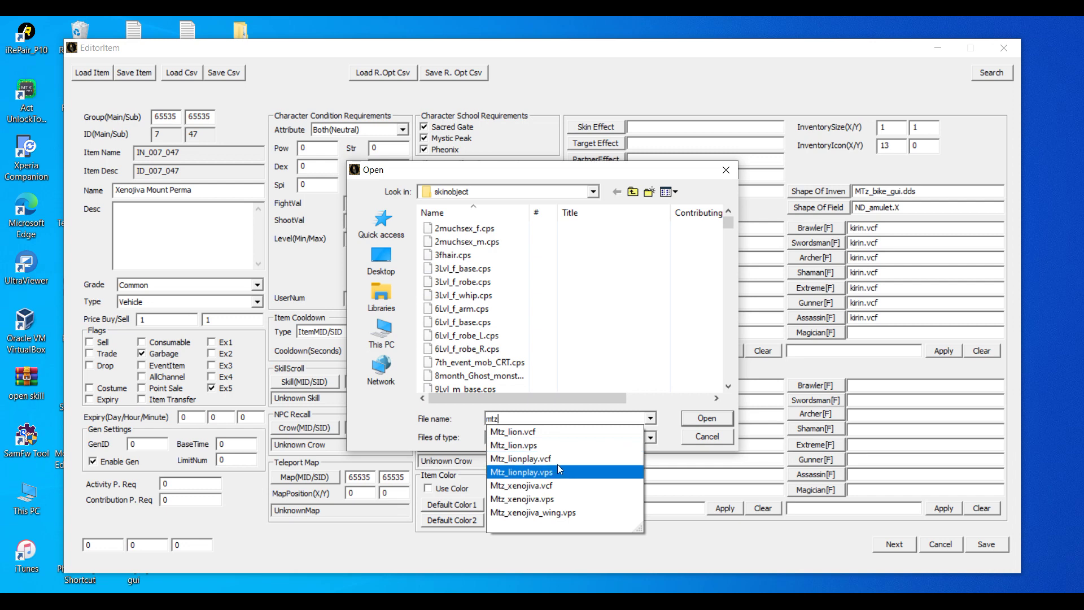
left_click(539, 487)
left_click(707, 418)
Replace kirin.vcf with Mtz_xenojiva.vcf for the remaining male classes, from Swordsman through Assassin
left_click_drag(710, 227, 586, 241)
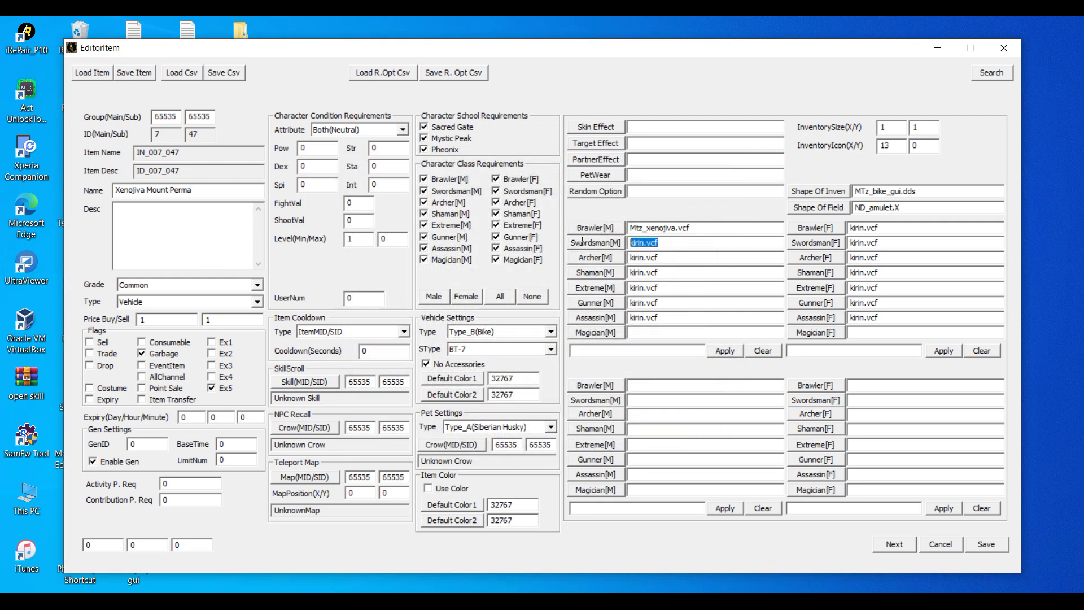
key("ctrl+v")
left_click_drag(673, 254, 609, 275)
key("ctrl+v")
key("ctrl+v")
left_click_drag(674, 290, 582, 293)
key("ctrl+v")
left_click_drag(670, 304, 596, 318)
key("ctrl+v")
key("ctrl+v")
Replace kirin.vcf with Mtz_xenojiva.vcf for all female classes from Brawler through Assassin
left_click_drag(901, 225, 847, 318)
key("ctrl+v")
key("ctrl+v")
key("ctrl+v")
key("ctrl+v")
key("ctrl+v")
key("ctrl+v")
key("ctrl+v")
Set the item's inventory icon position to X 10 and Y 1
left_click_drag(892, 146, 876, 147)
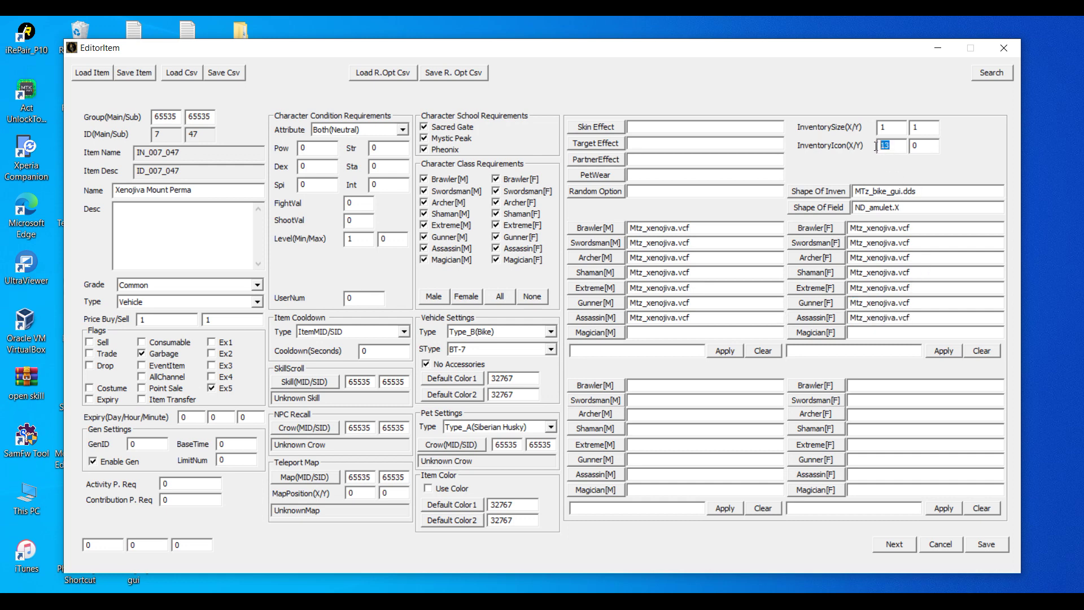
type("1")
key("Tab")
type("1")
Set the inventory shape texture to MTz_bike_gui.dds from the textures' gui folder
double_click(846, 192)
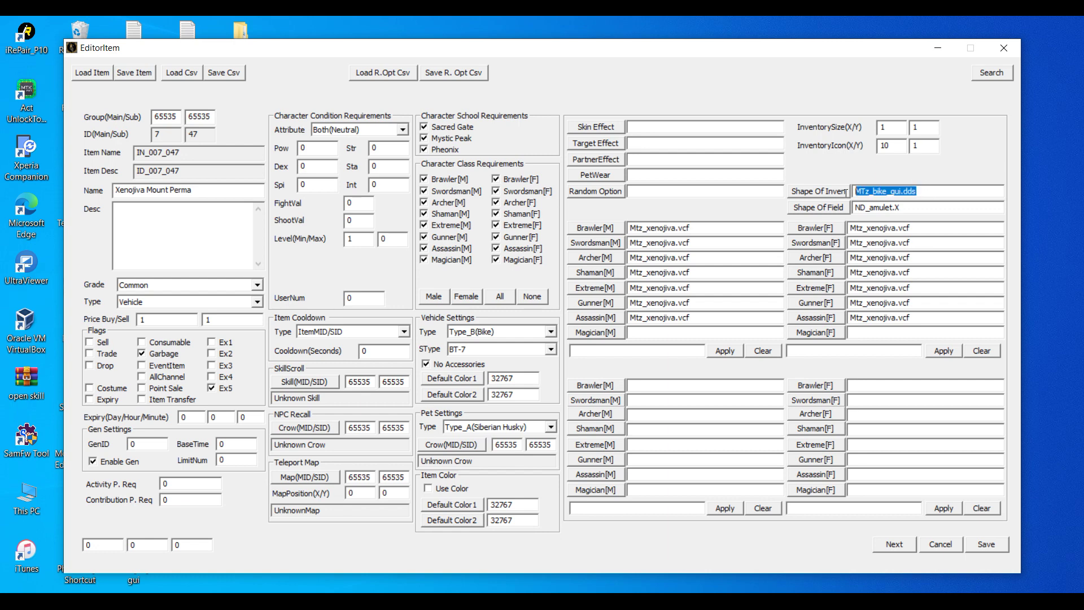
left_click(982, 194)
left_click(818, 192)
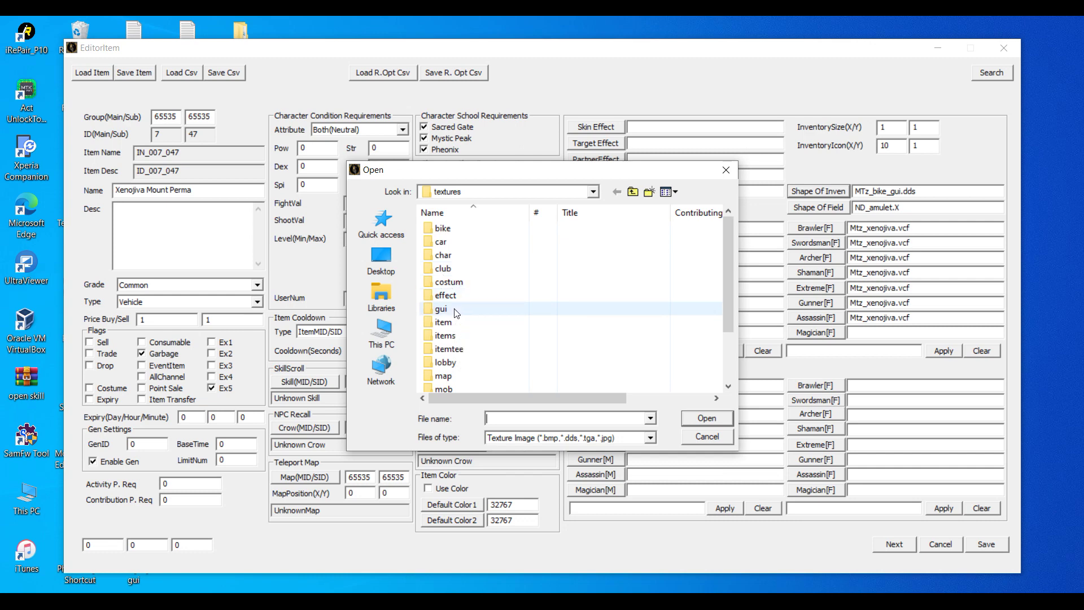
double_click(441, 309)
type("mt")
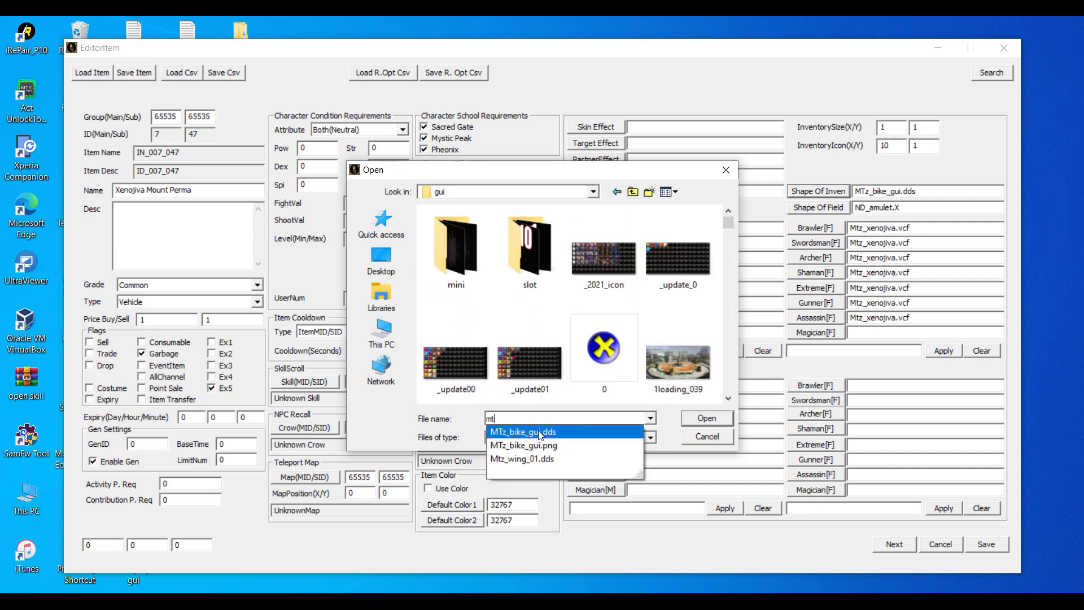
left_click(541, 432)
left_click(686, 418)
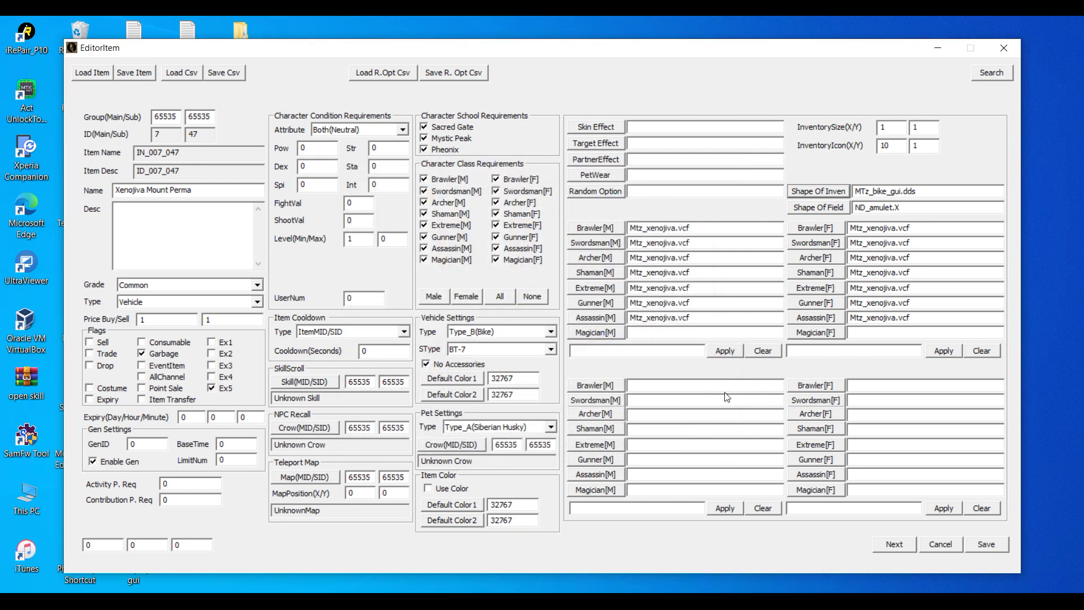
Save the edited mount entry and overwrite item.isf in the glogic folder
left_click(989, 545)
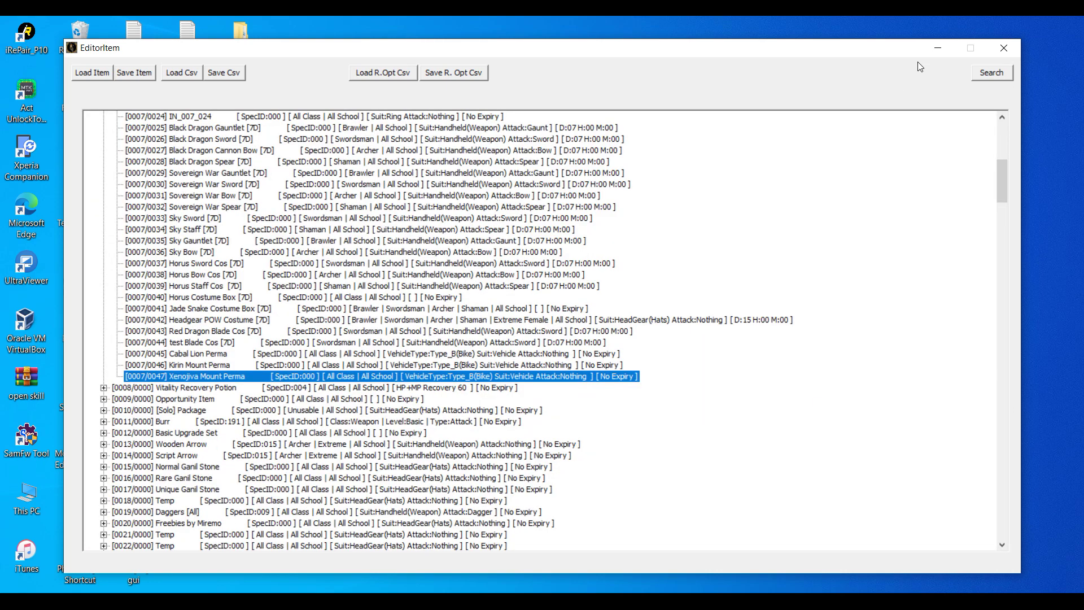
left_click(145, 77)
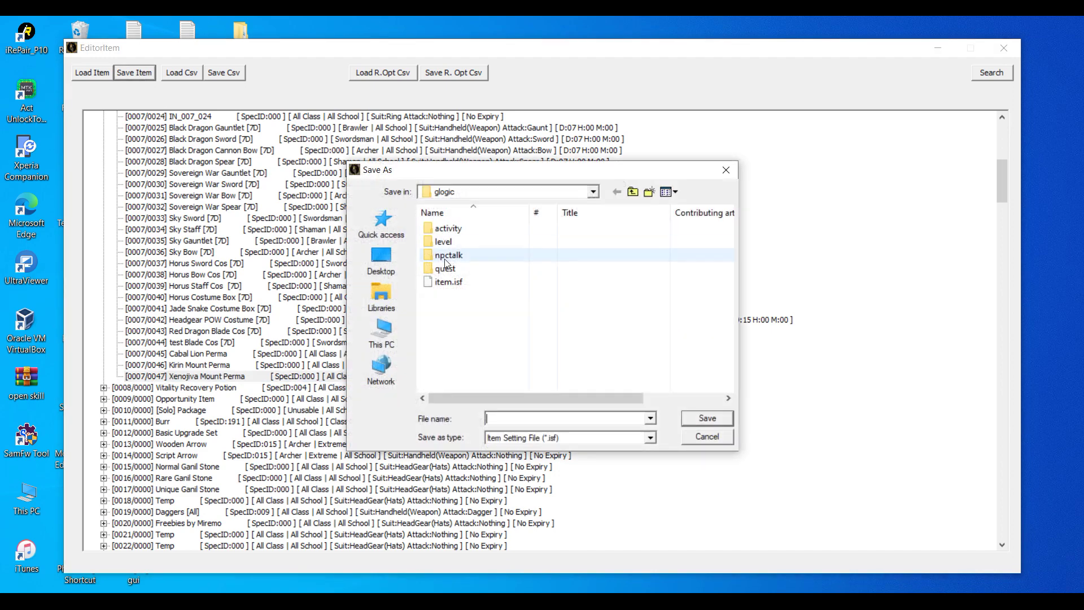
double_click(449, 282)
left_click(584, 319)
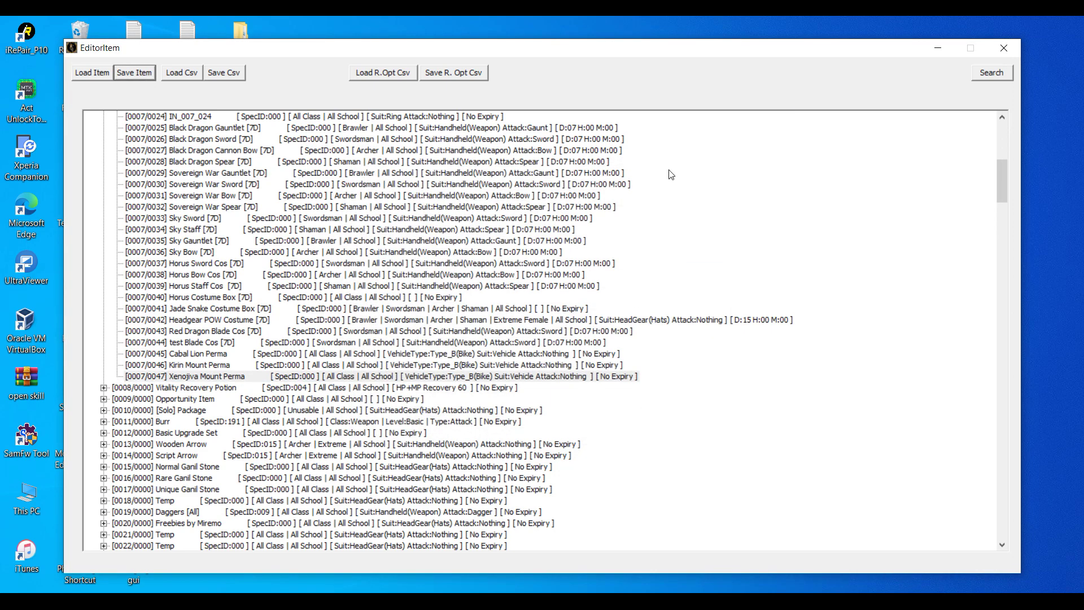
Launch EditorText from the Ran Online folder and open class00_testing.charset from data\glogic in it
left_click(937, 54)
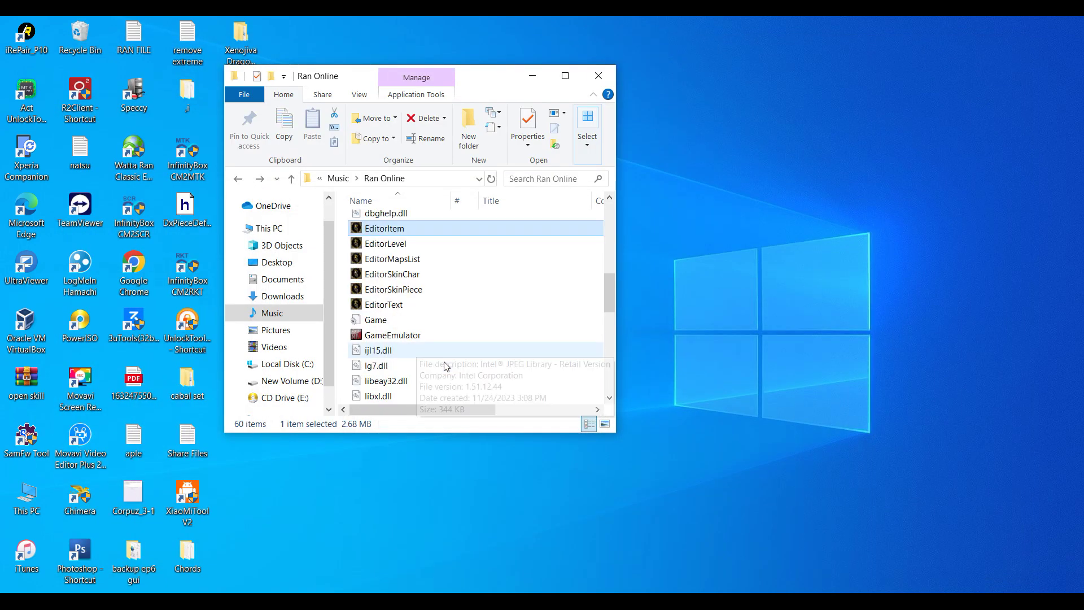
double_click(395, 306)
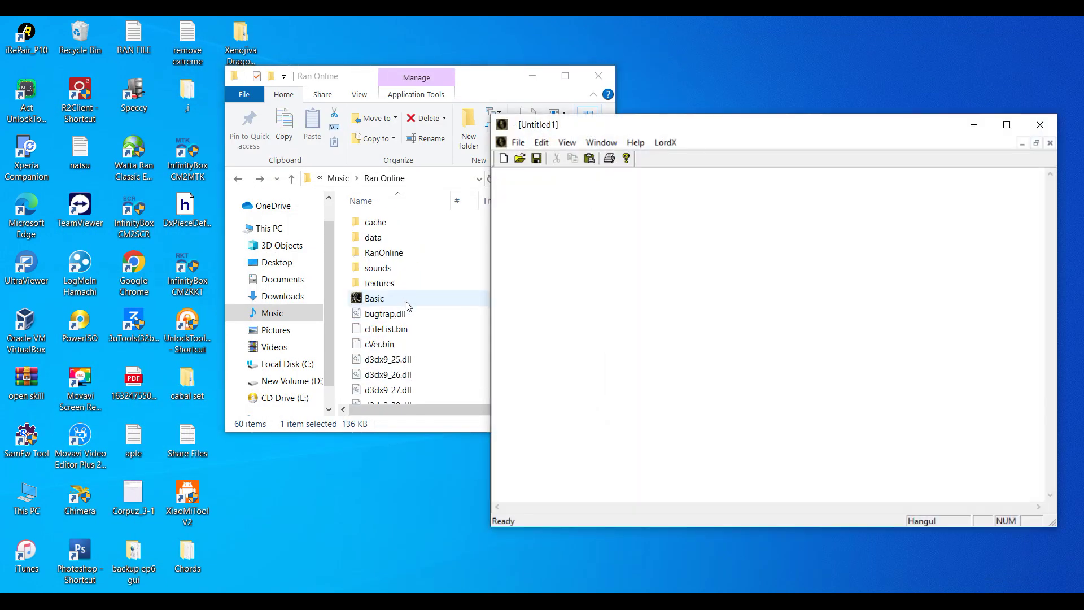
double_click(373, 237)
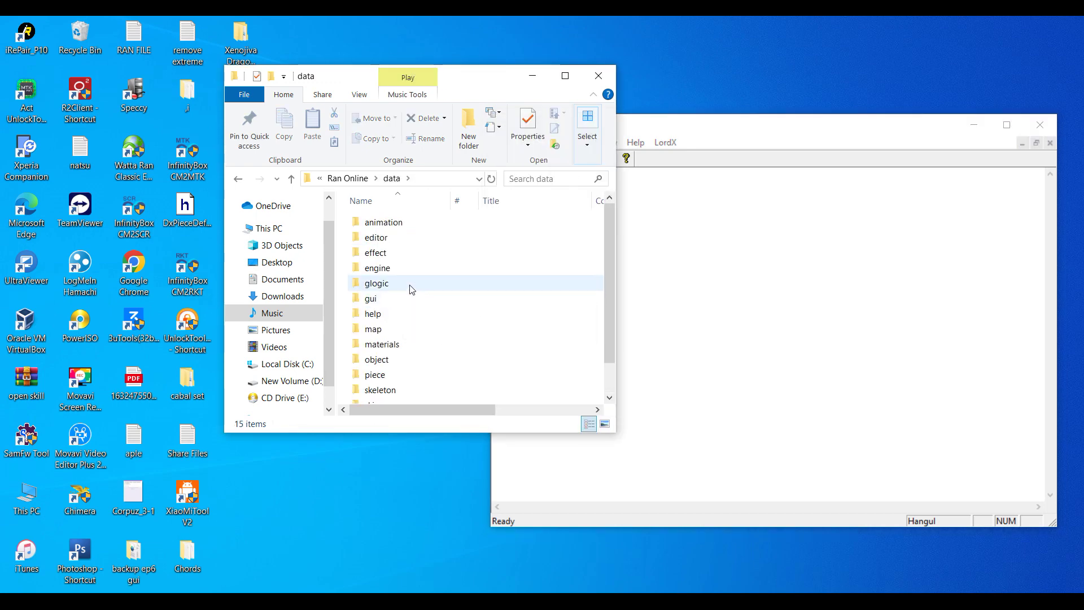
double_click(380, 285)
scroll(412, 322, "down", 4)
scroll(415, 329, "down", 3)
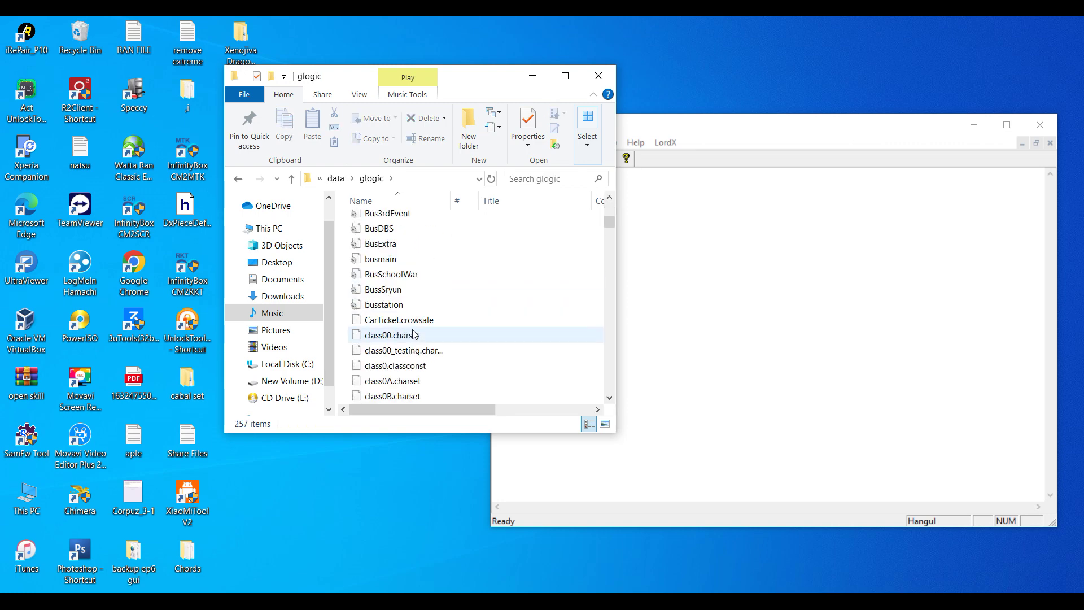
left_click_drag(390, 306, 752, 315)
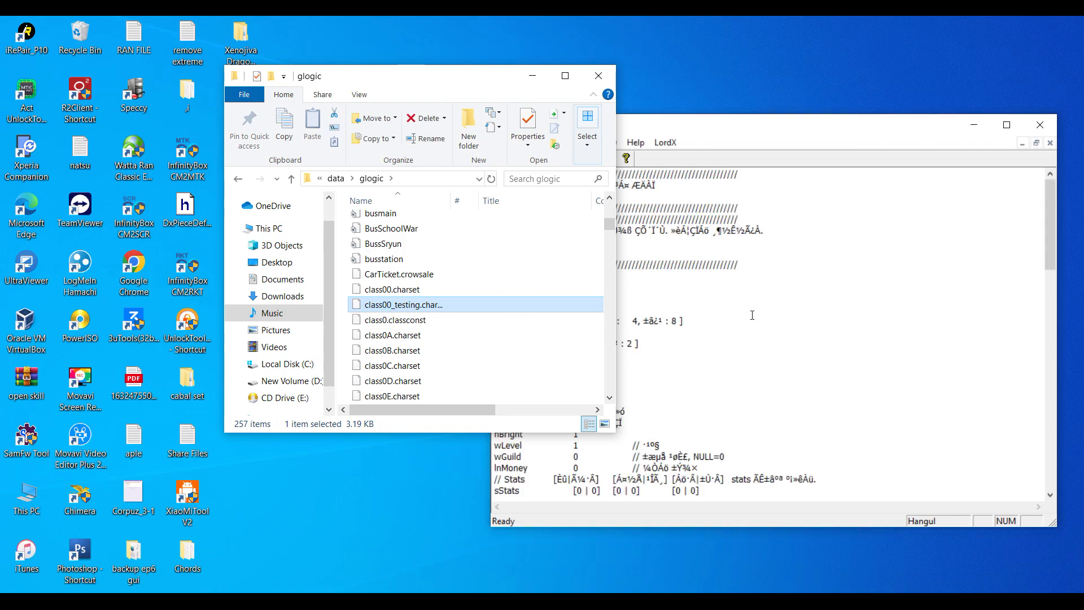
left_click(766, 129)
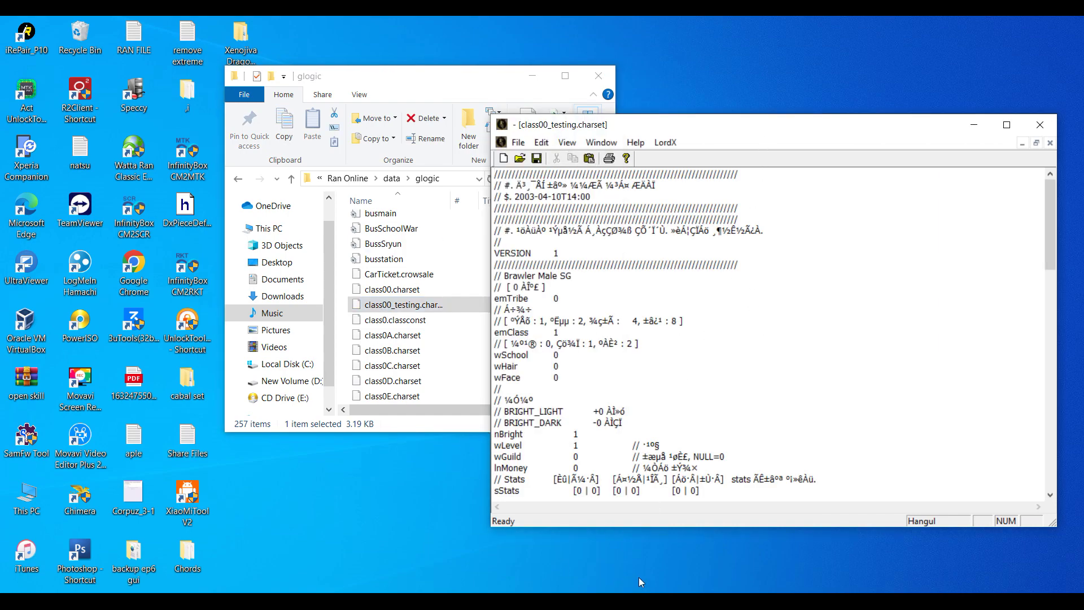
Switch back to EditorItem, open item 0007/0047 for parent editing and copy its name
key("alt+Tab")
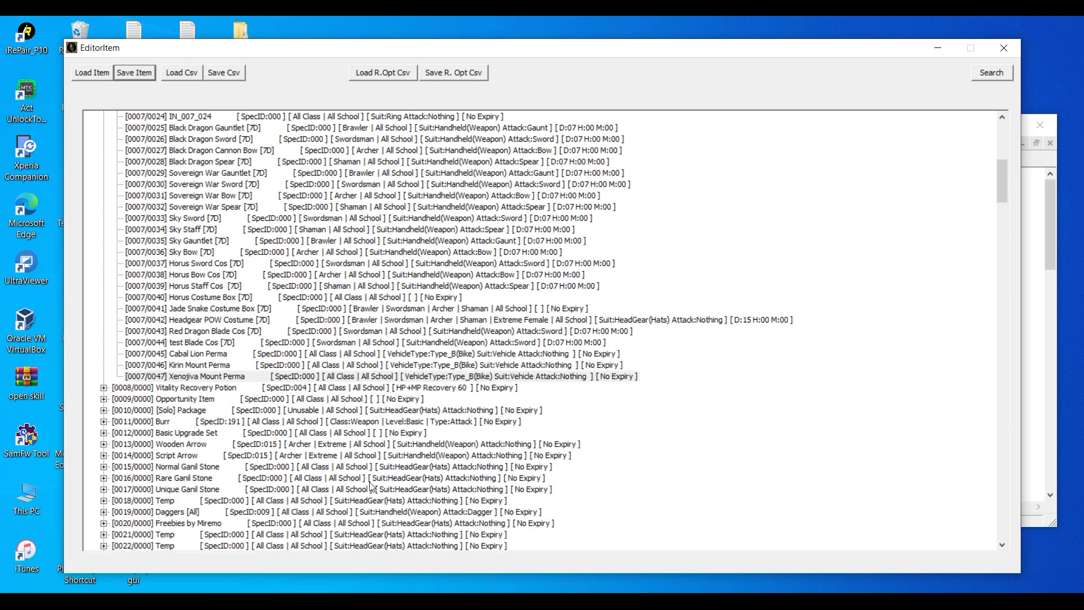
right_click(152, 377)
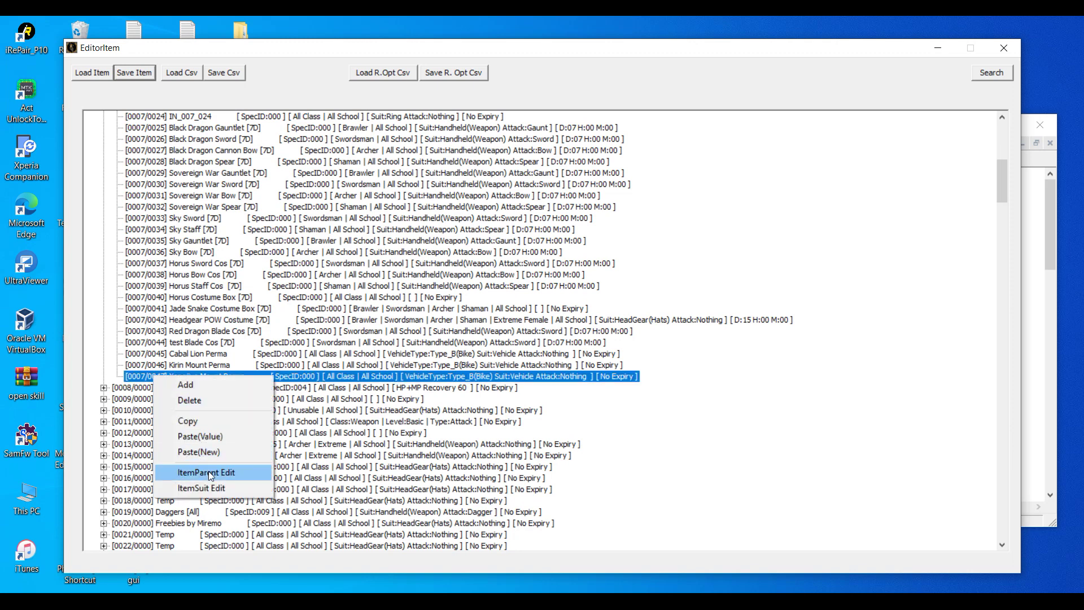
left_click(209, 472)
left_click_drag(193, 190, 117, 191)
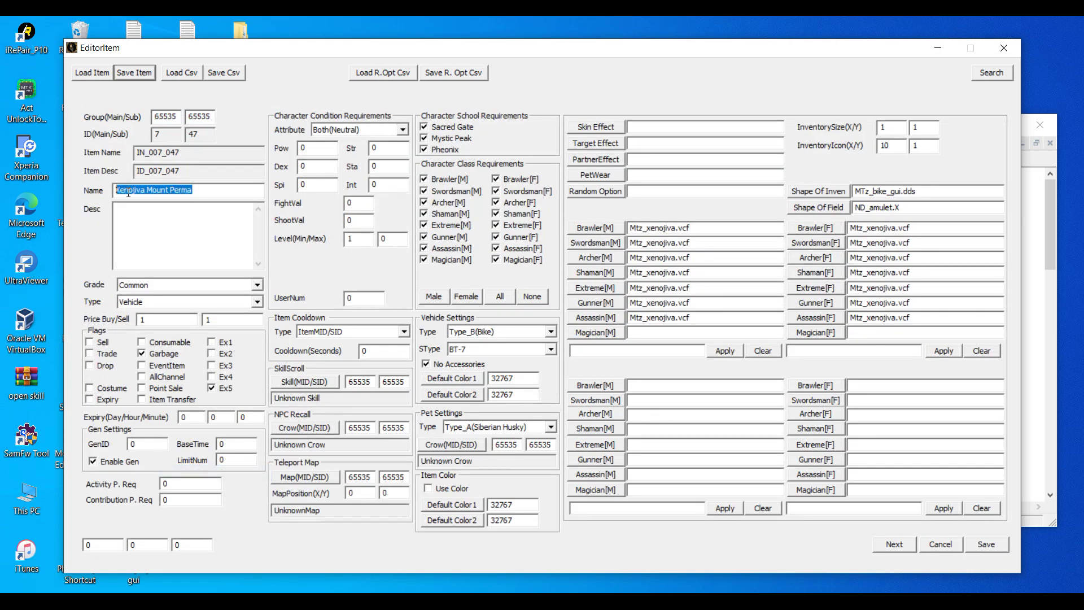
right_click(127, 193)
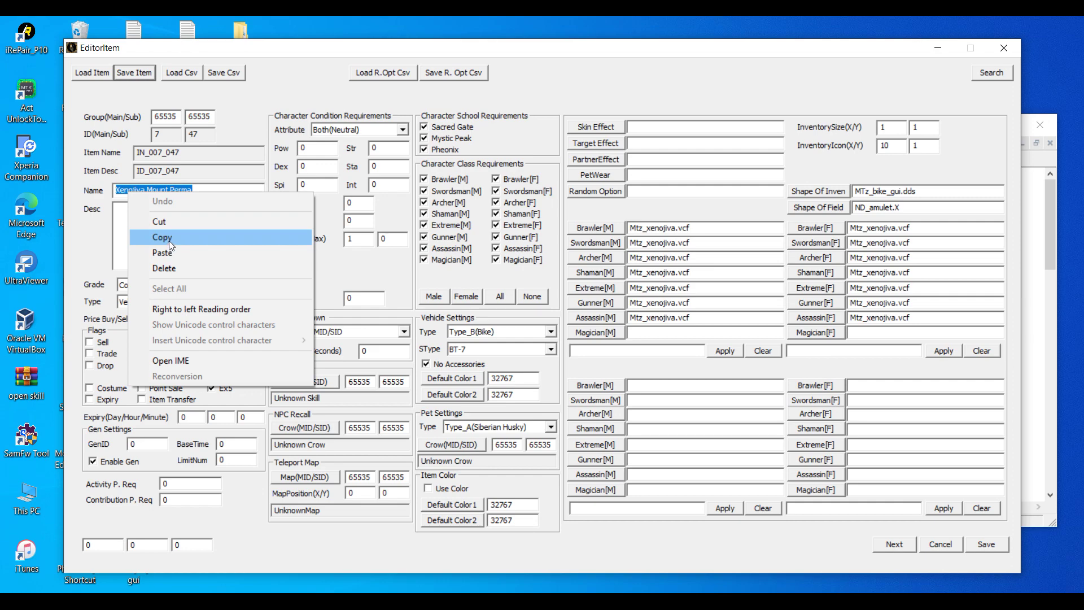
left_click(169, 240)
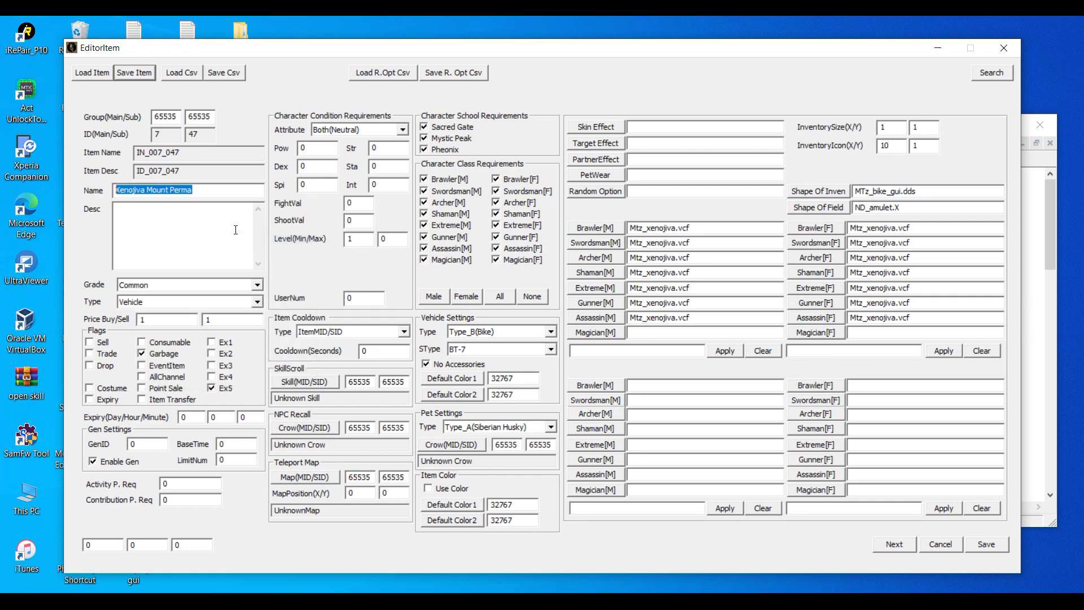
Duplicate the cInventory line for item [7, 46] at the end of class00_testing.charset and change the copy's ID to [7, 47]
left_click(1051, 259)
scroll(785, 415, "down", 20)
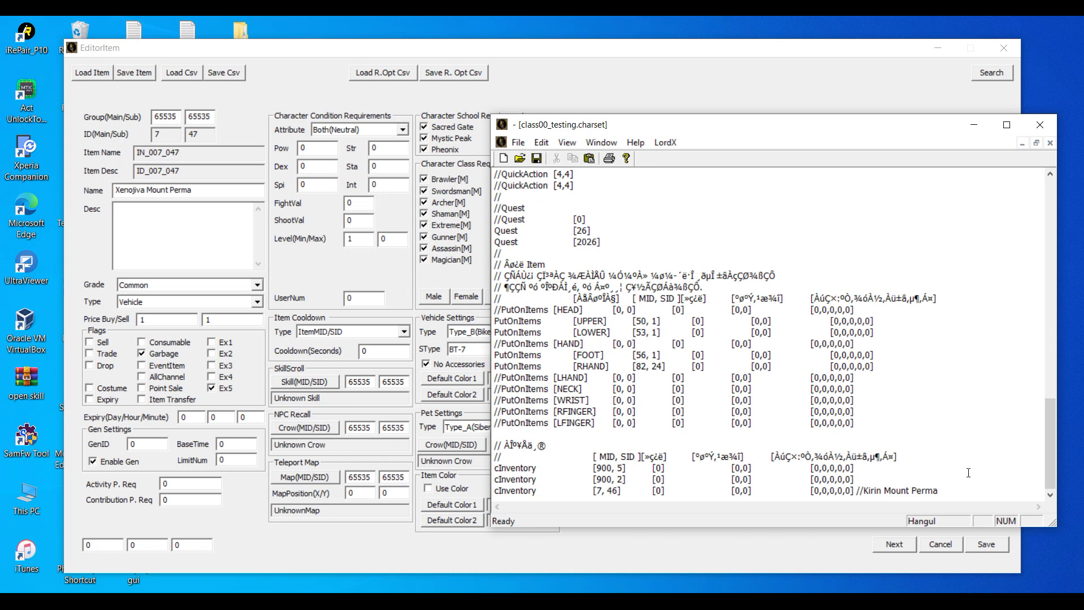
left_click_drag(948, 490, 494, 490)
key("ctrl+c")
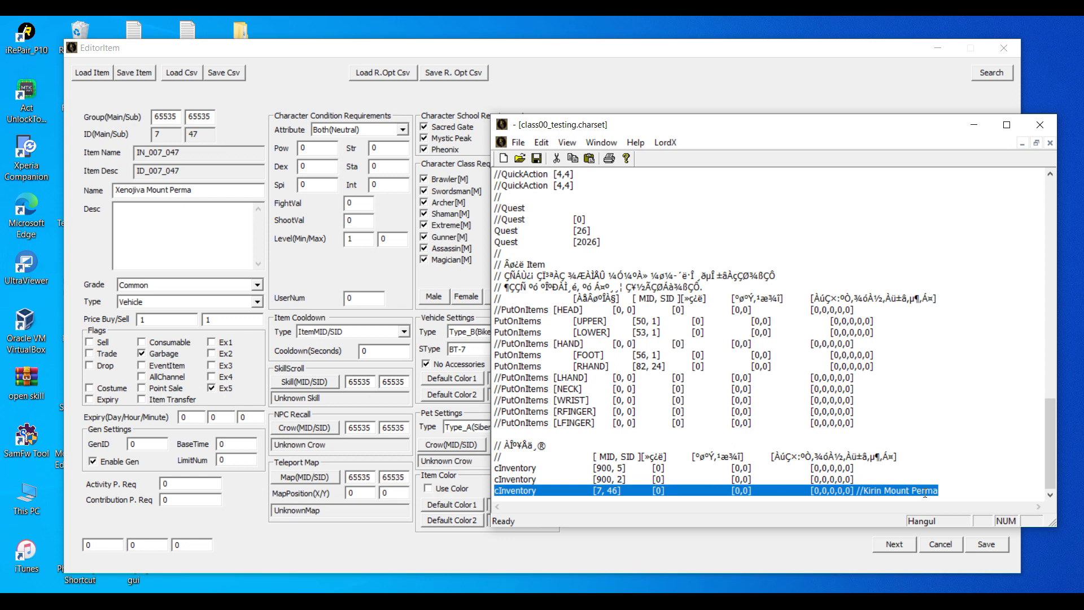
left_click(947, 490)
key("Return")
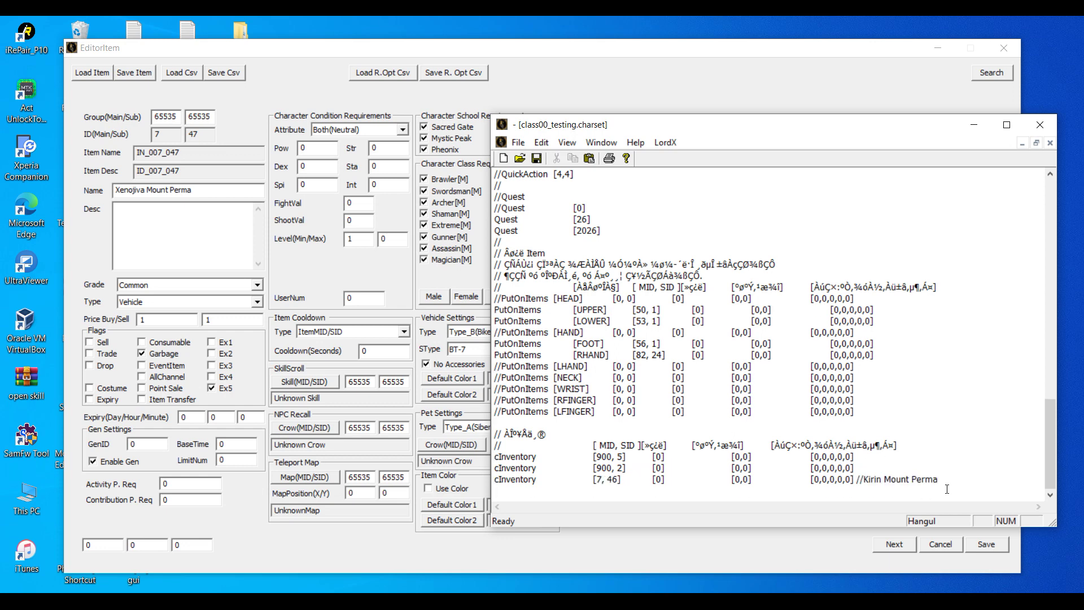
key("ctrl+v")
left_click(620, 490)
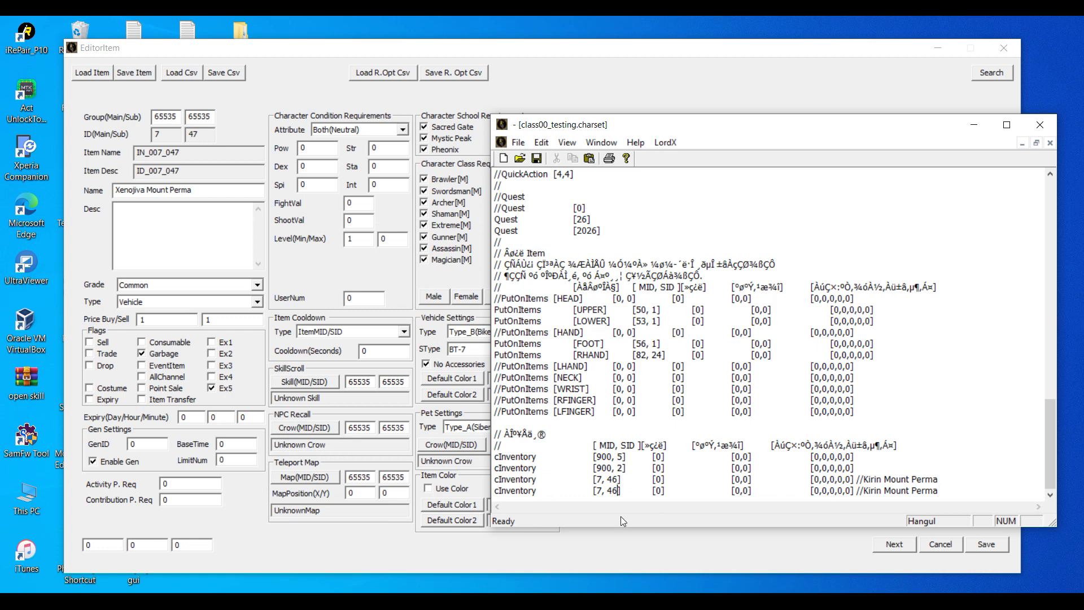
key("BackSpace")
type("7")
Replace the comment on the [7, 47] line with the name Xenojiva Mount Perma copied from EditorItem, and save the charset file
left_click_drag(147, 192, 116, 192)
left_click_drag(205, 194, 110, 195)
right_click(127, 193)
left_click(169, 236)
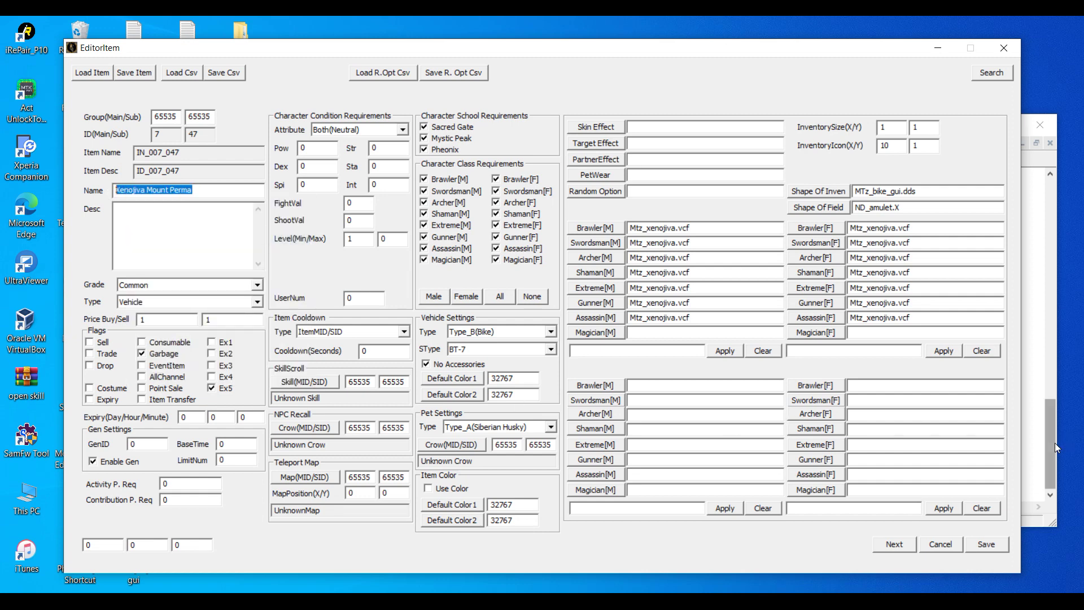
left_click(1054, 446)
left_click_drag(939, 491, 865, 490)
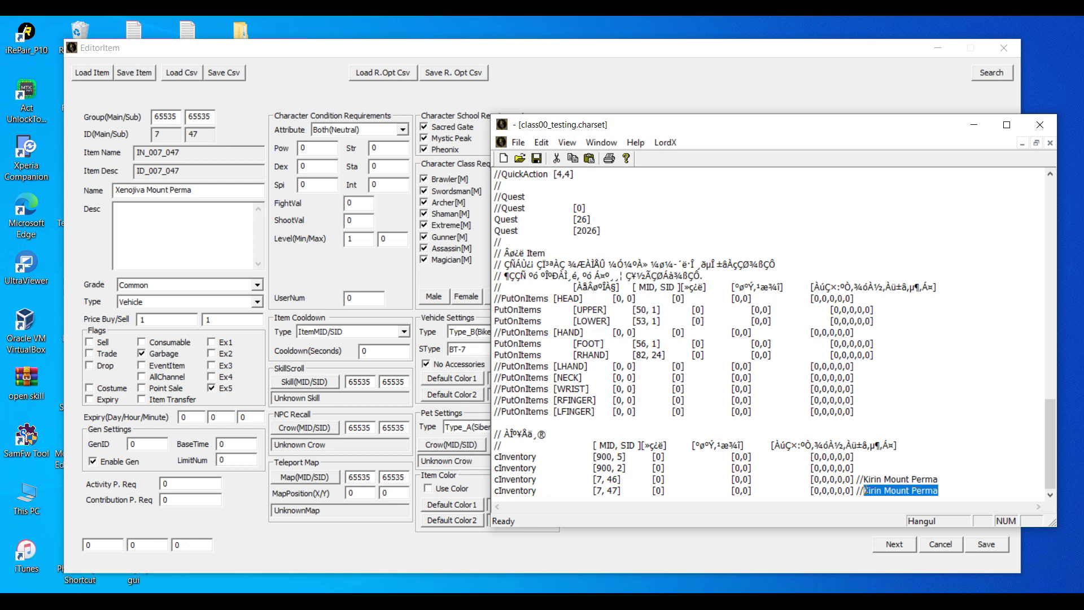
key("ctrl+v")
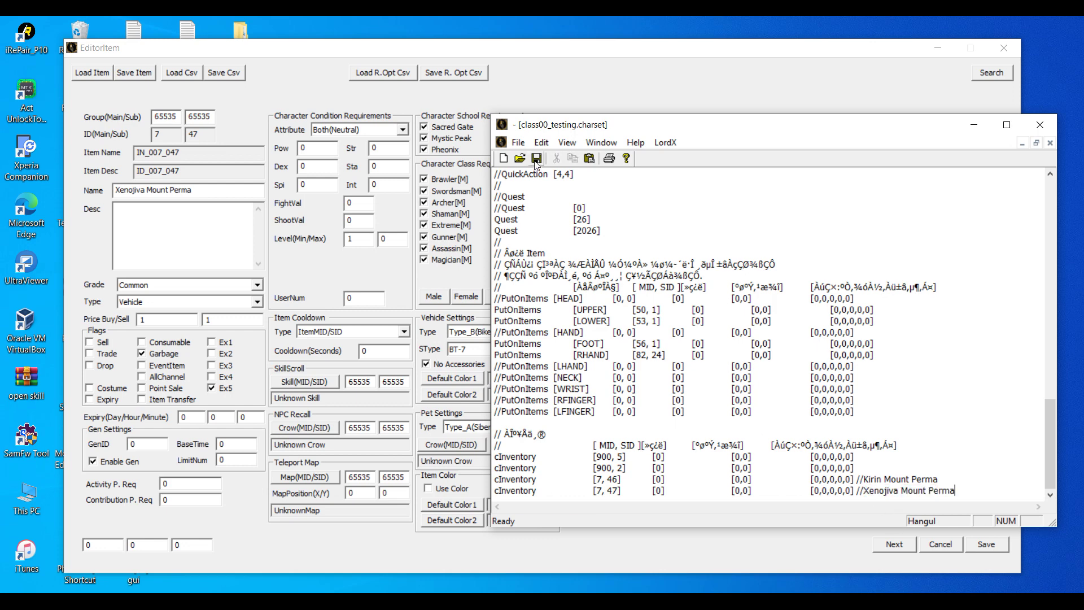
Minimise the text editor, EditorItem and the glogic folder window
left_click(975, 124)
left_click(938, 47)
left_click(532, 76)
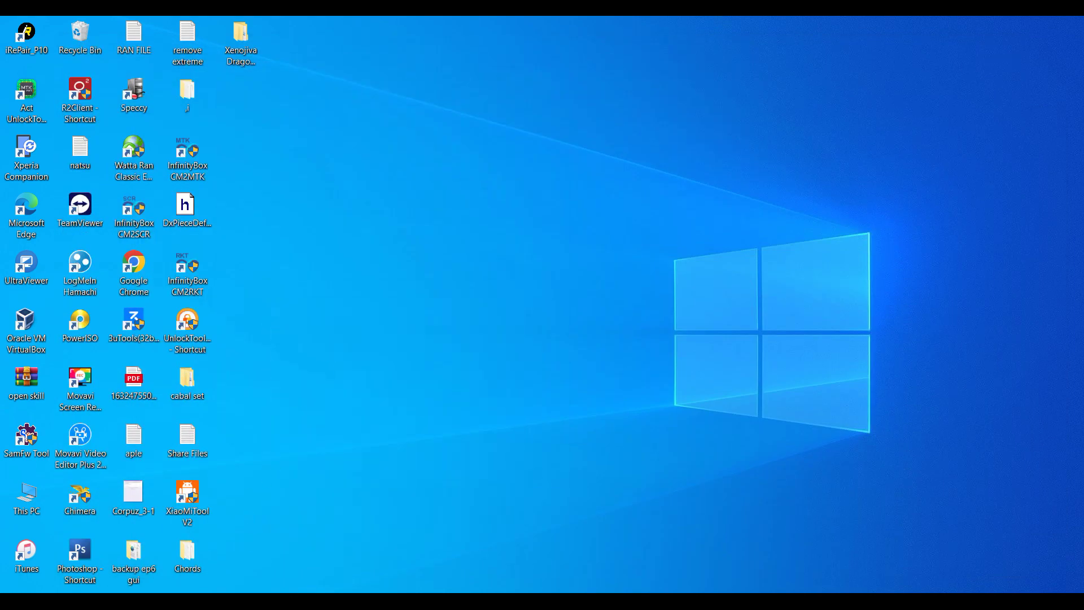
Launch GameEmulator from the Ran Online client folder and maximise its window
mouse_move(325, 601)
left_click(325, 601)
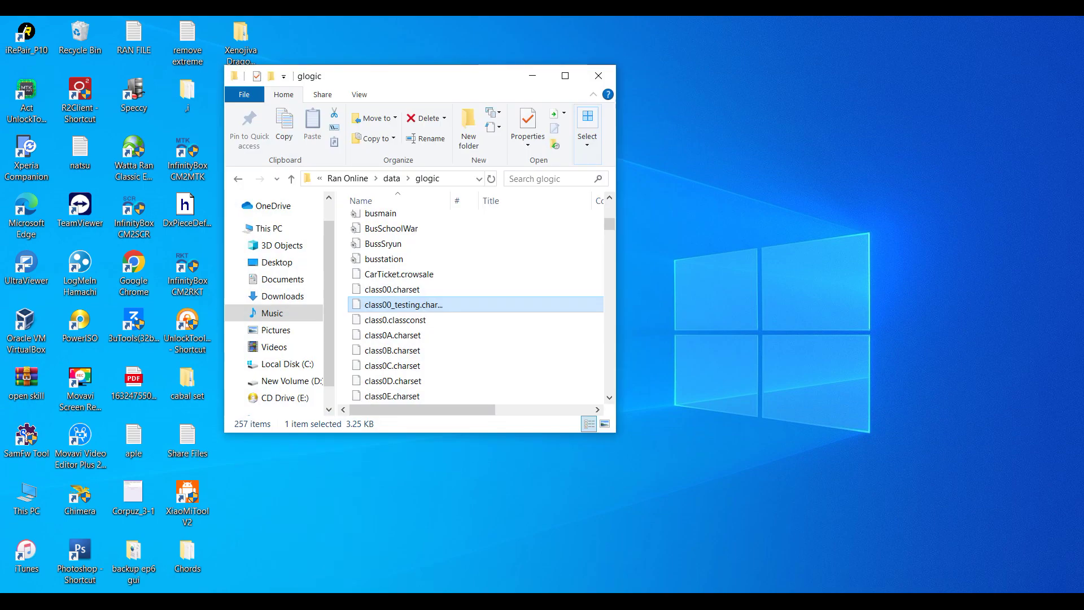
left_click(237, 179)
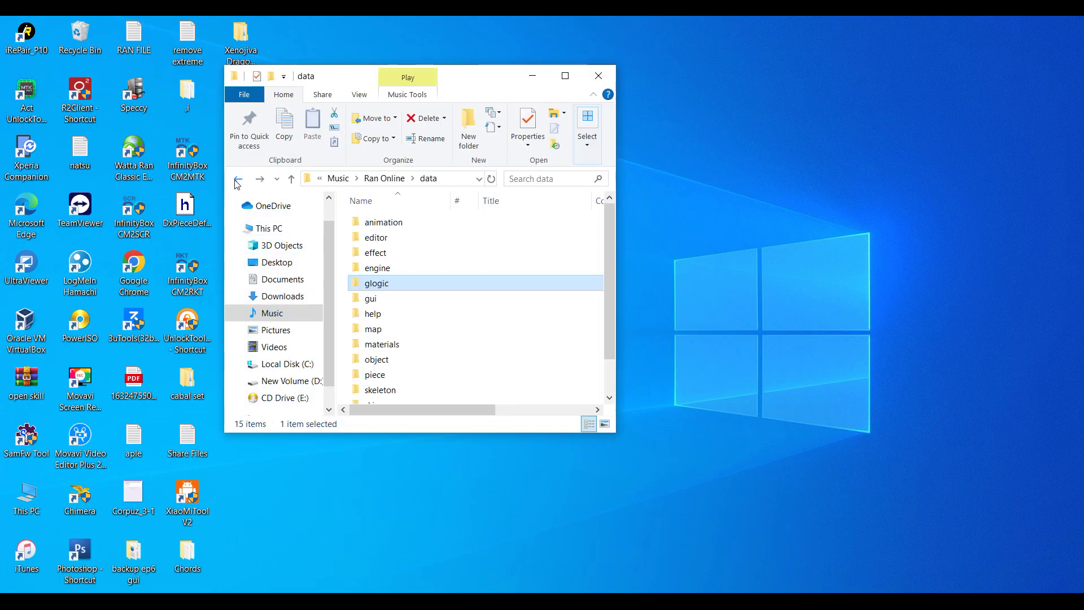
left_click(237, 180)
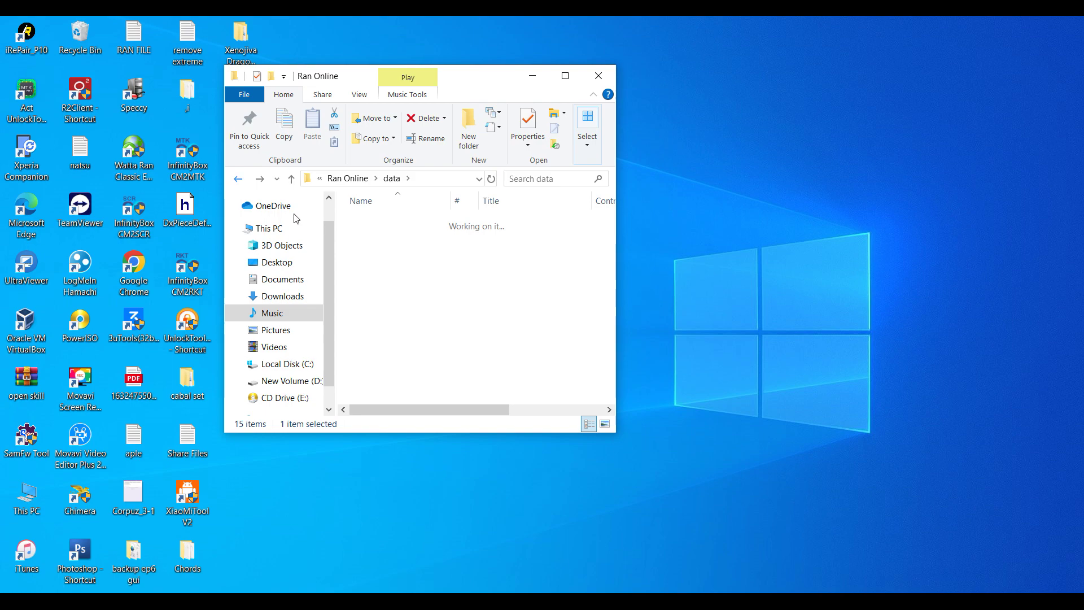
scroll(446, 343, "down", 2)
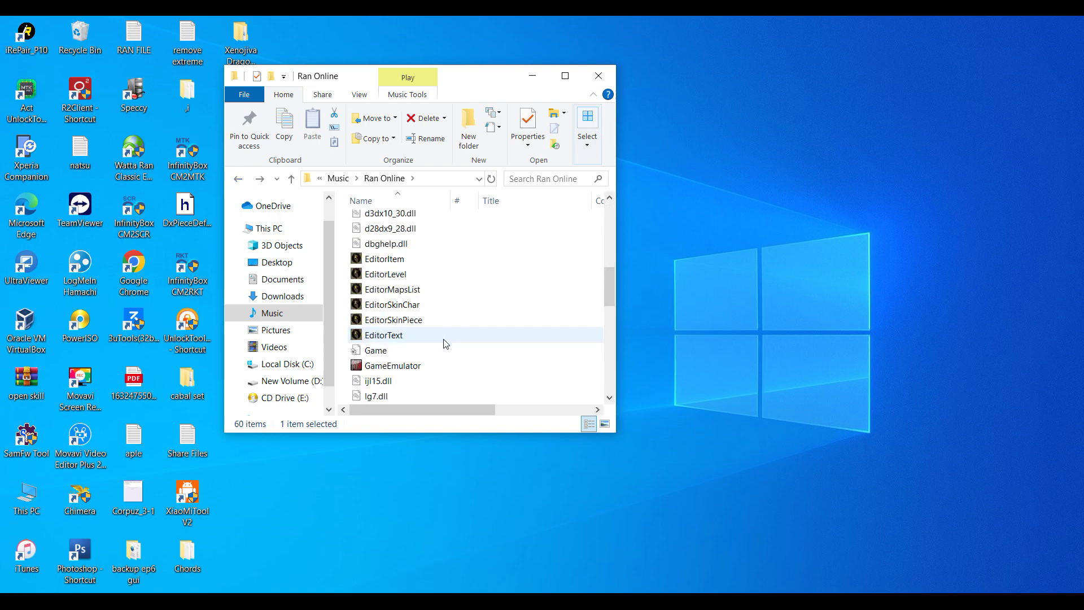
double_click(399, 366)
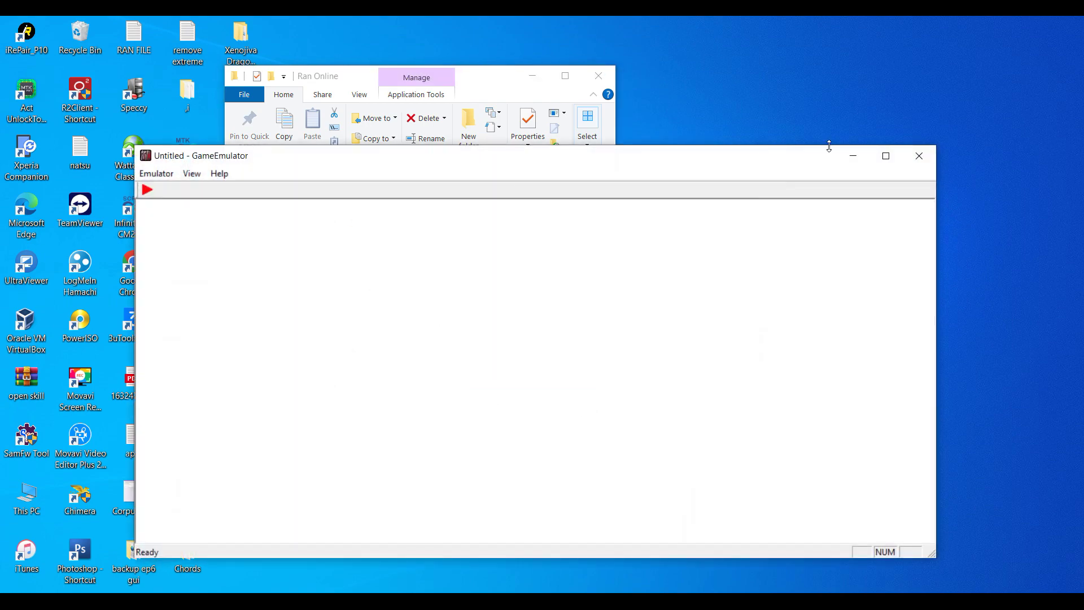
left_click(886, 156)
Run the emulator with class00_testing.charset and Max Level, 50K Stats, Get All Skills and 1B Gold enabled, dismissing the period.ini message
left_click(23, 42)
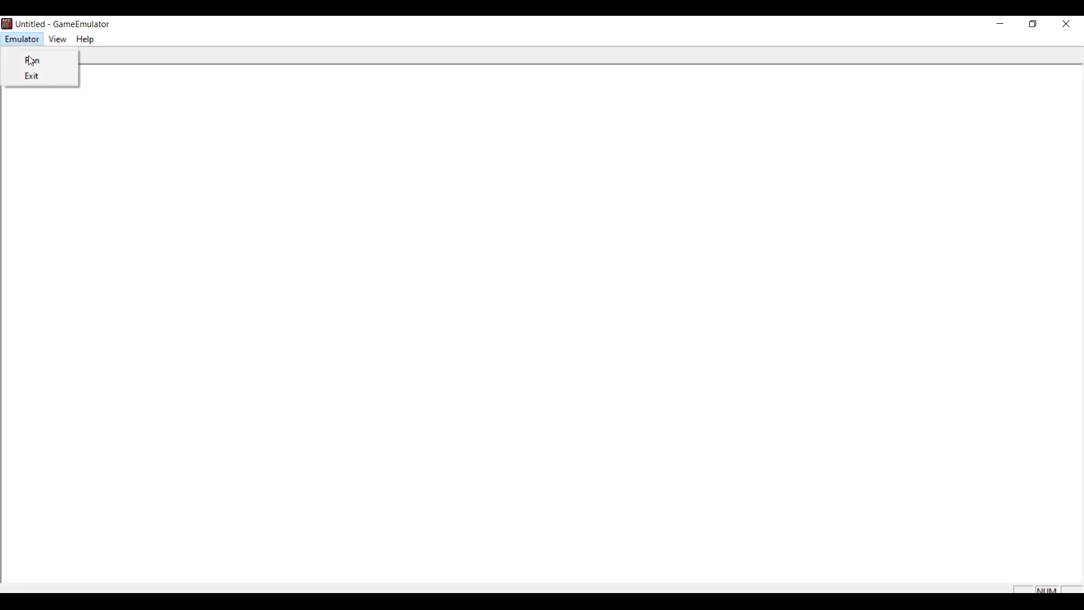
left_click(27, 57)
left_click(488, 250)
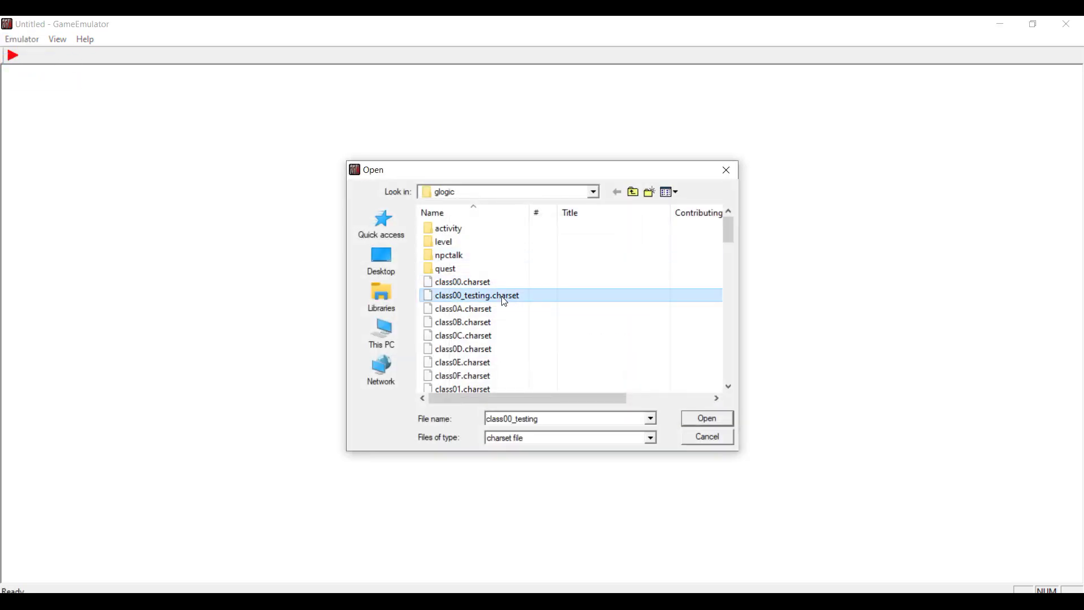
double_click(514, 299)
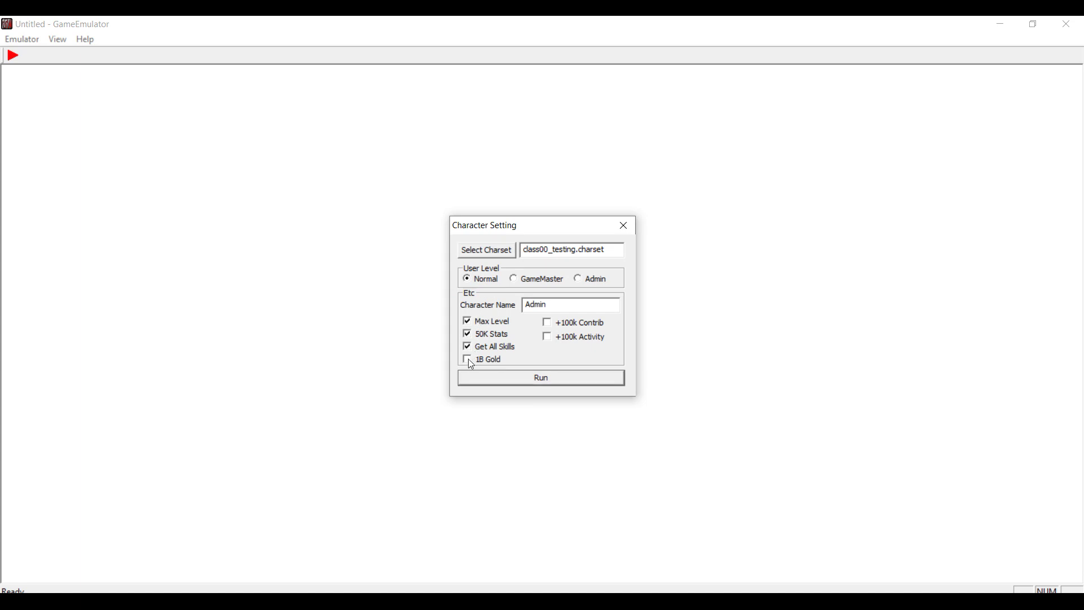
left_click(531, 383)
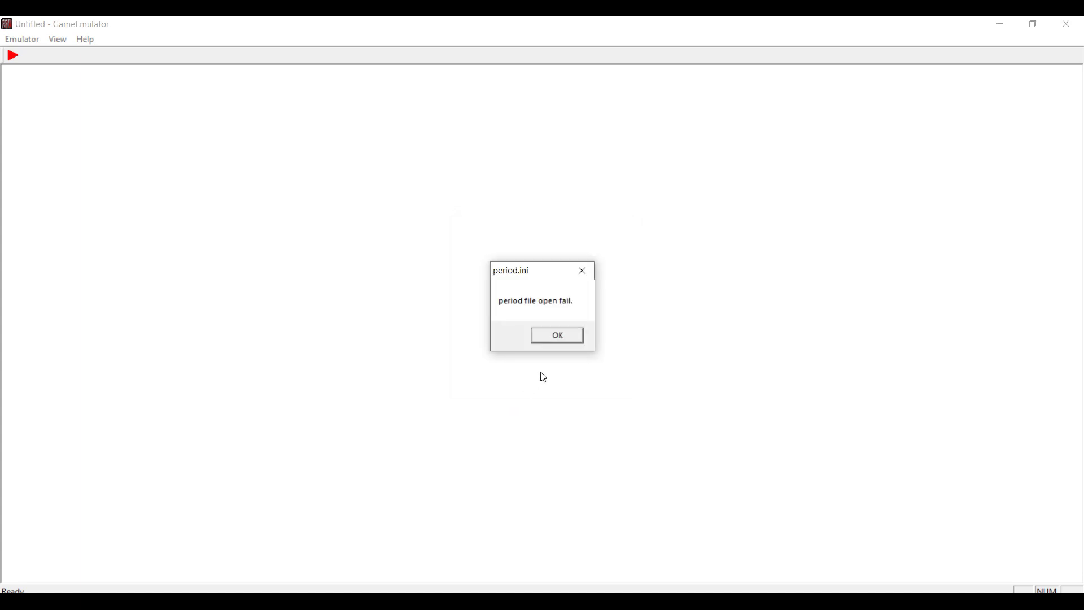
left_click(557, 338)
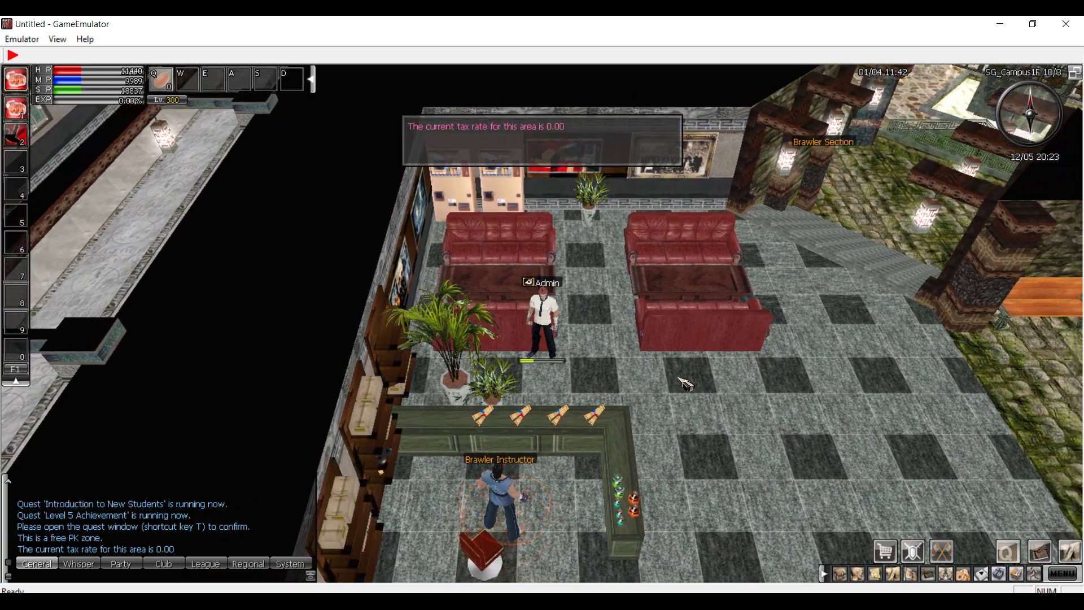
Open the character's inventory and inspect the details of the Xenojiva Mount Perma item
key("i")
mouse_move(992, 345)
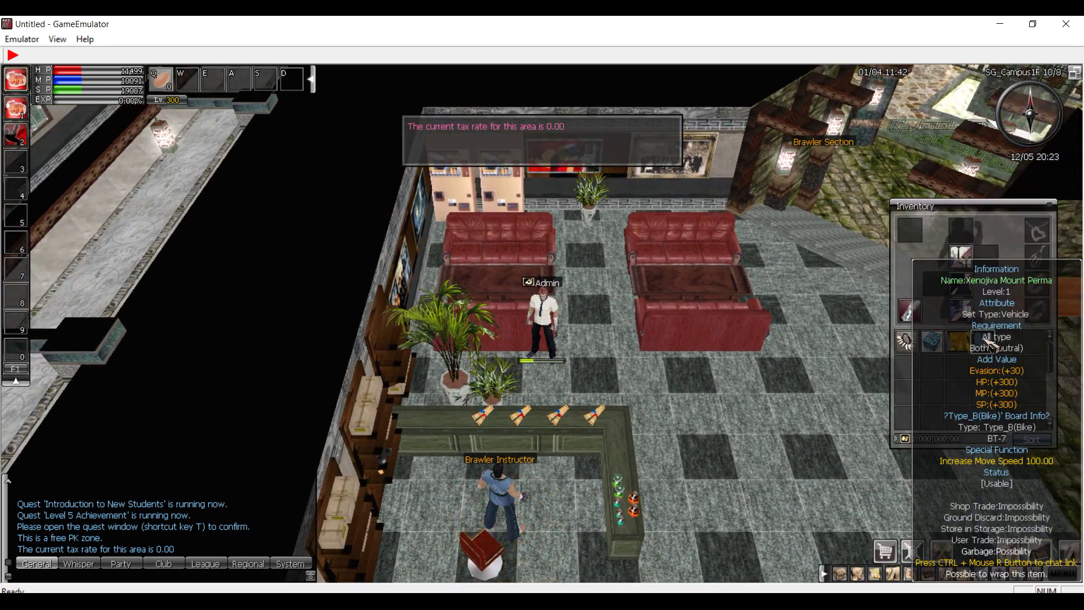
Check the map for the exit door, close the inventory and walk the character out of the building to SG_Campus
left_click(766, 367)
key("m")
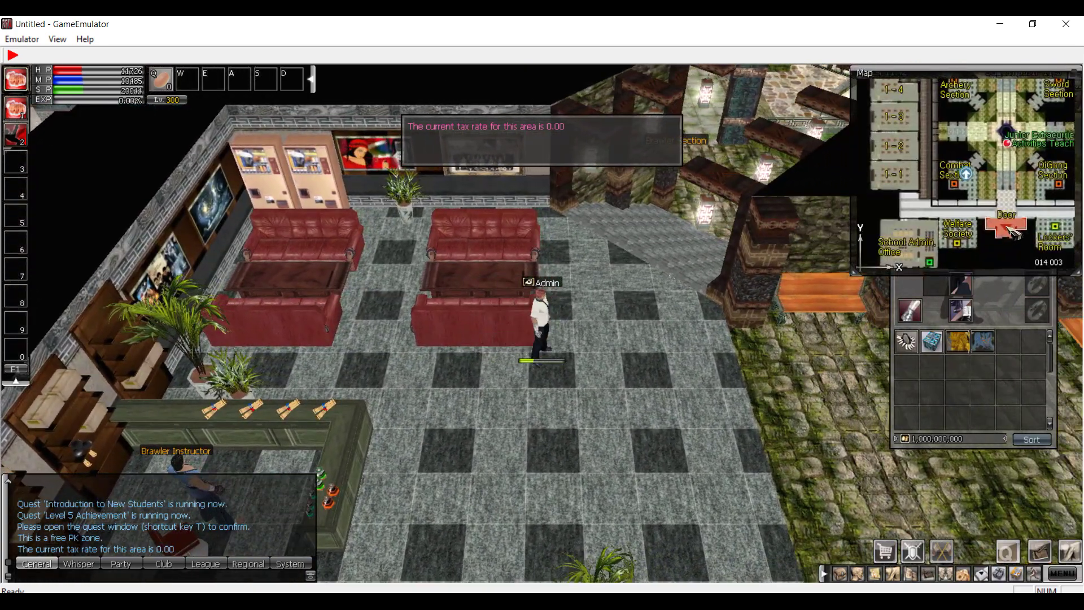
left_click(604, 487)
key("m")
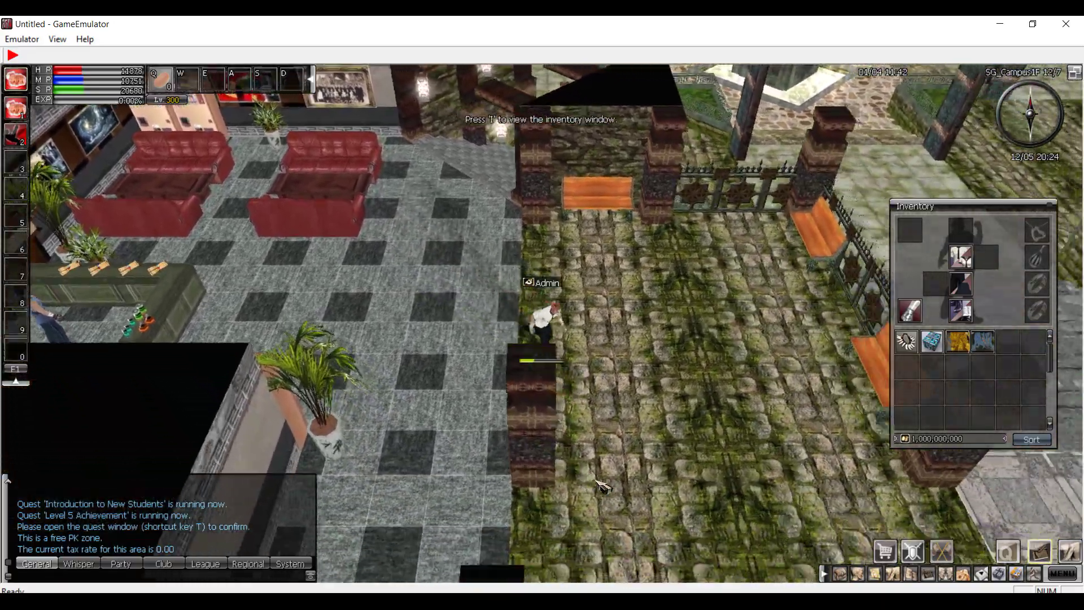
key("i")
key("Right")
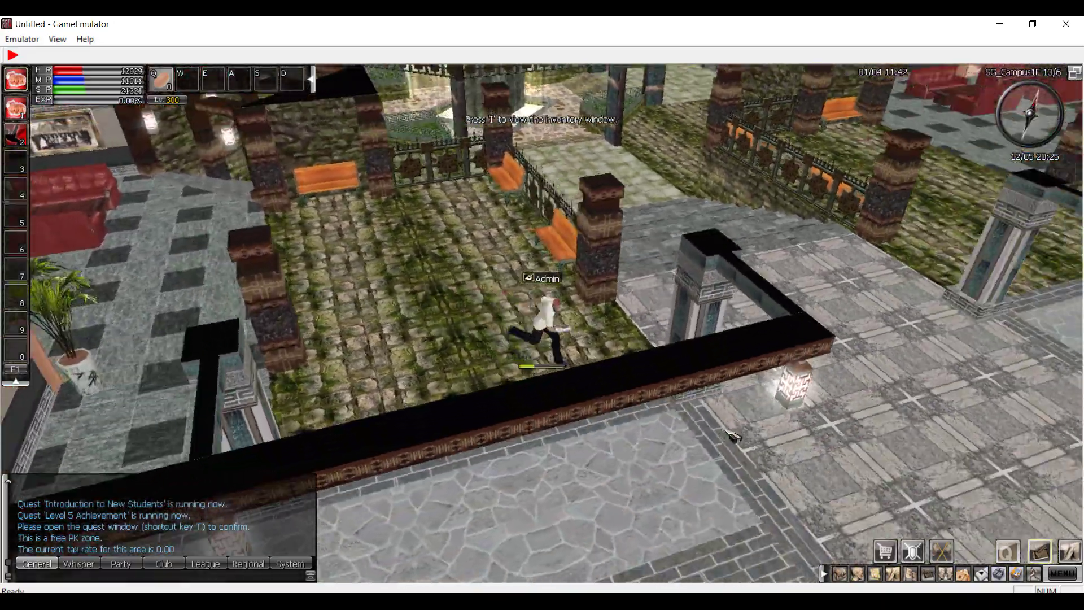
key("Right")
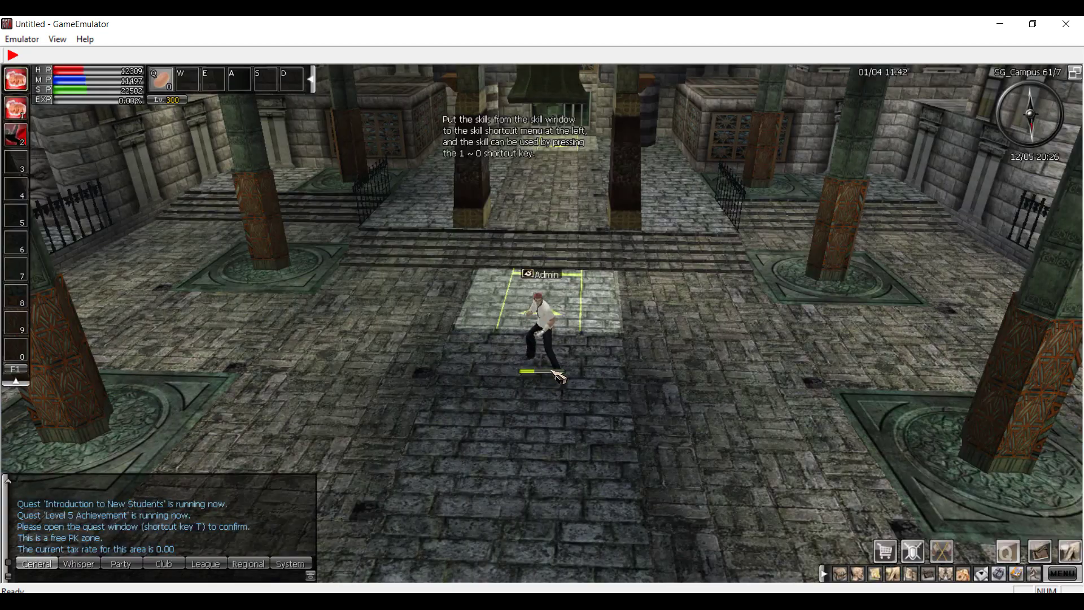
Equip the Xenojiva Mount Perma item on the character, close the inventory and move the character a short way across the campus
left_click(537, 436)
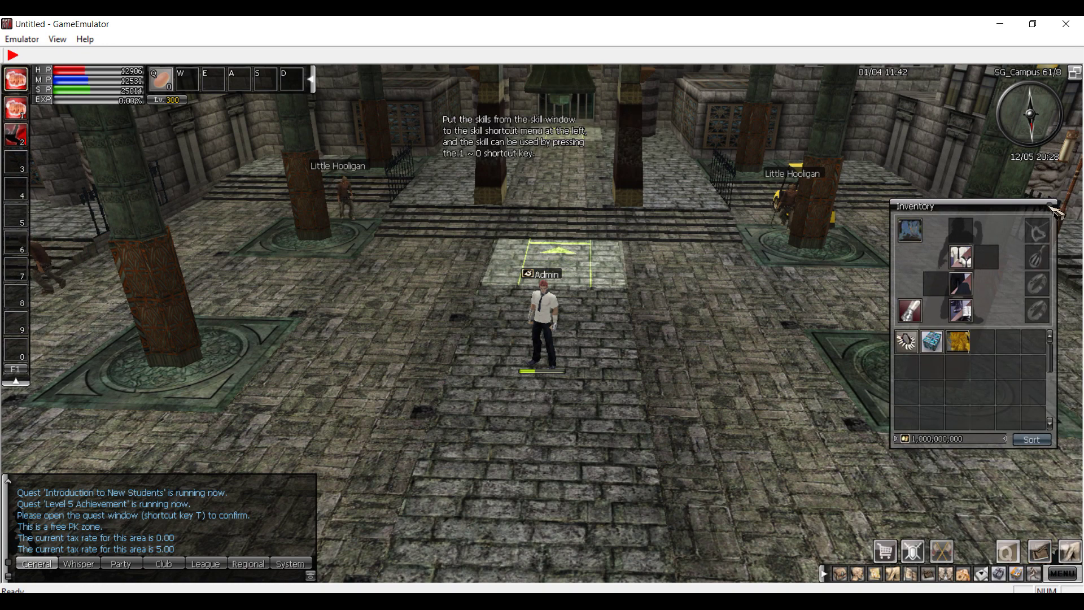
left_click(575, 366)
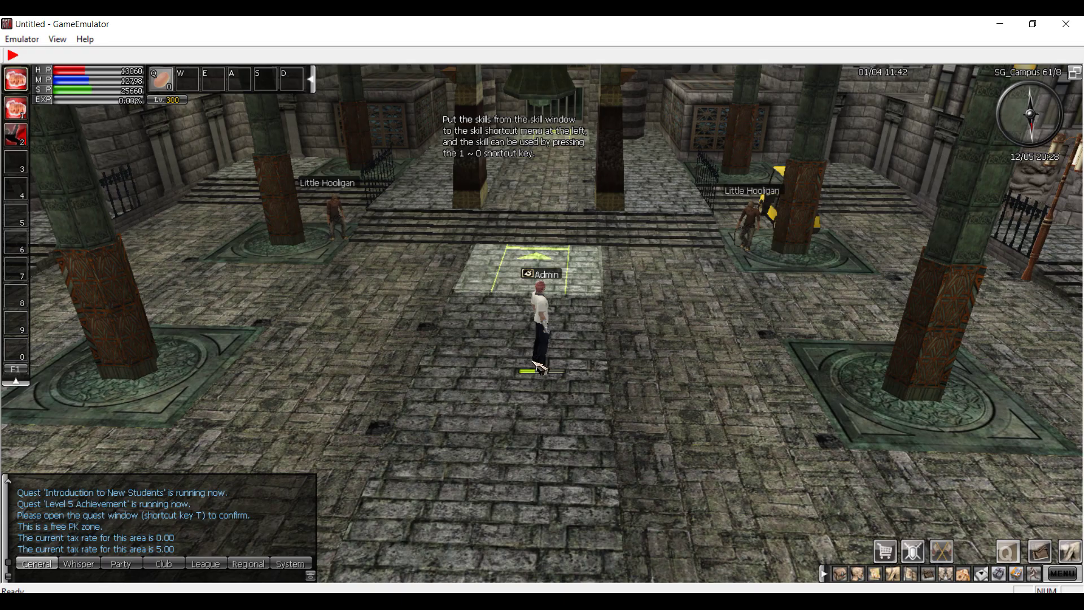